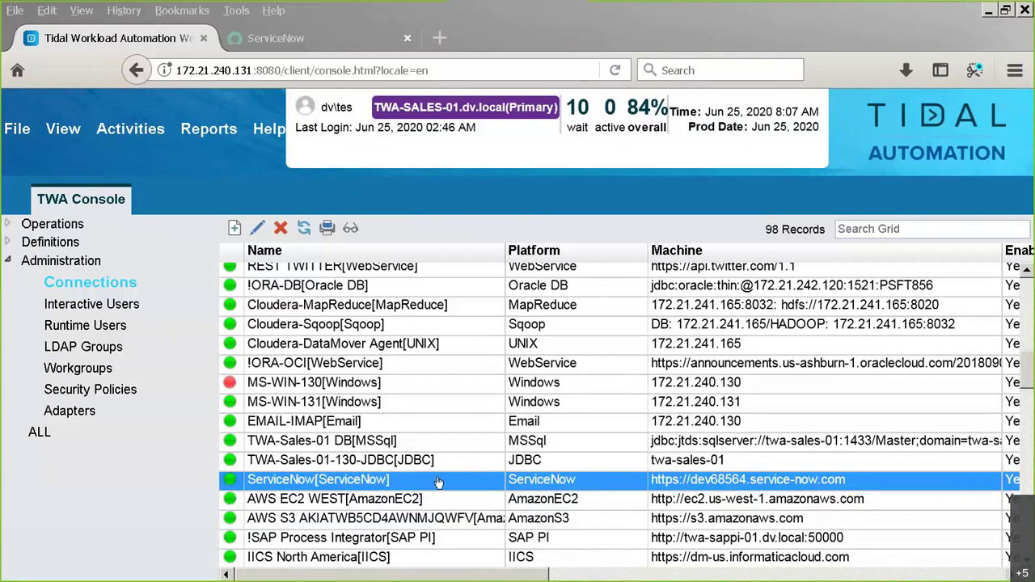
- Review the ServiceNow connection's general settings, its ServiceNow URL and its authentication user, and close the definition without saving
{"action": "left_click", "coordinate": [437, 483]}
{"action": "double_click", "coordinate": [441, 486]}
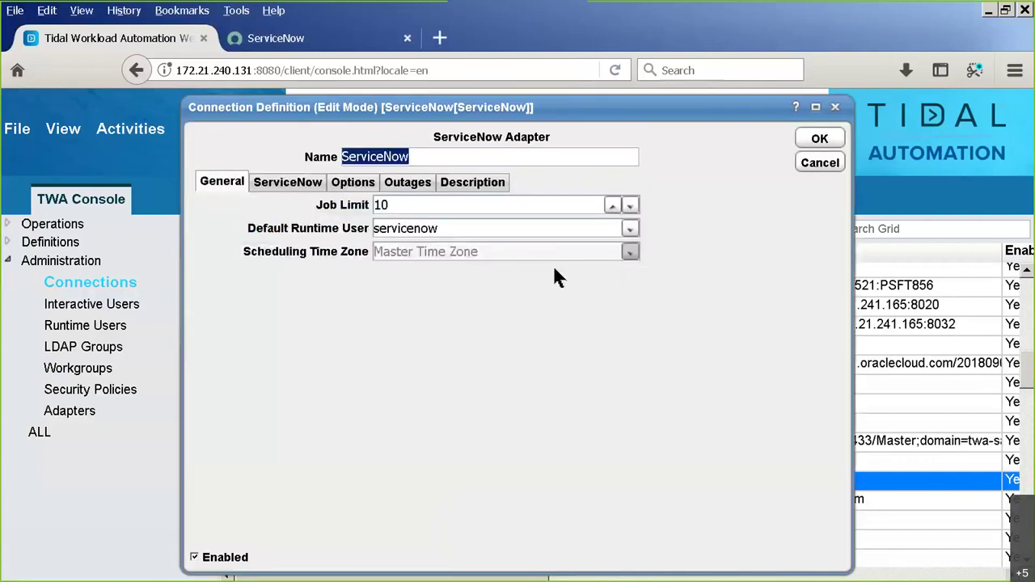
{"action": "left_click", "coordinate": [285, 180]}
{"action": "left_click_drag", "start_coordinate": [529, 224], "coordinate": [299, 213]}
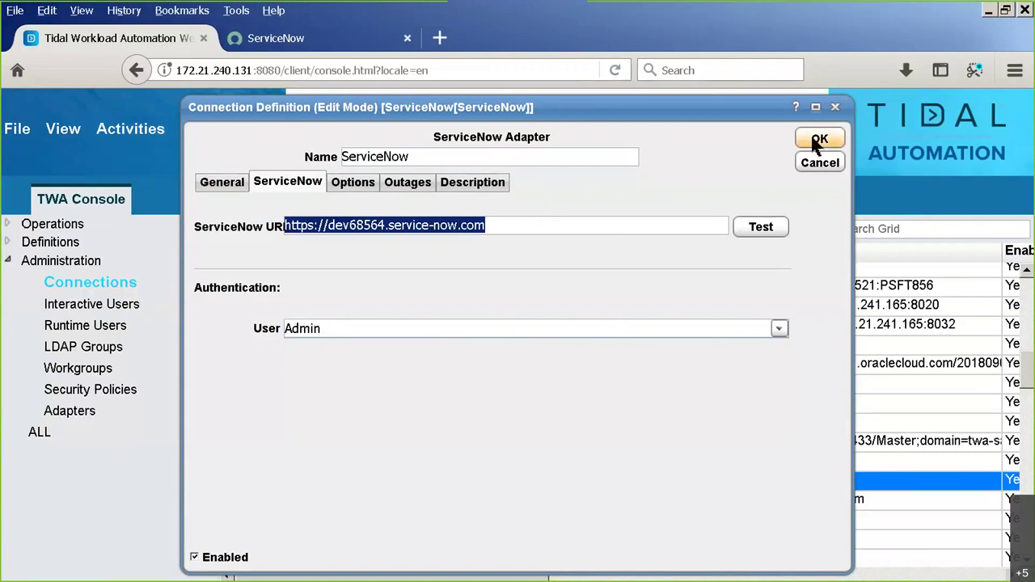
{"action": "left_click", "coordinate": [820, 164]}
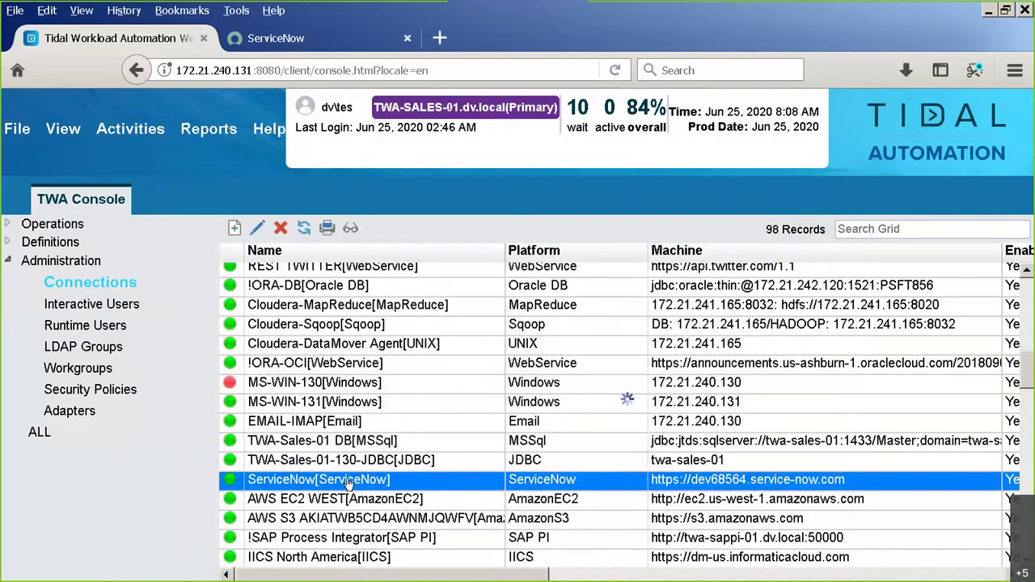
- Open the job events of Tidal_Job_SLA_Event_Example within the ServiceNow Adapter Actions & Events job group
{"action": "left_click", "coordinate": [9, 264]}
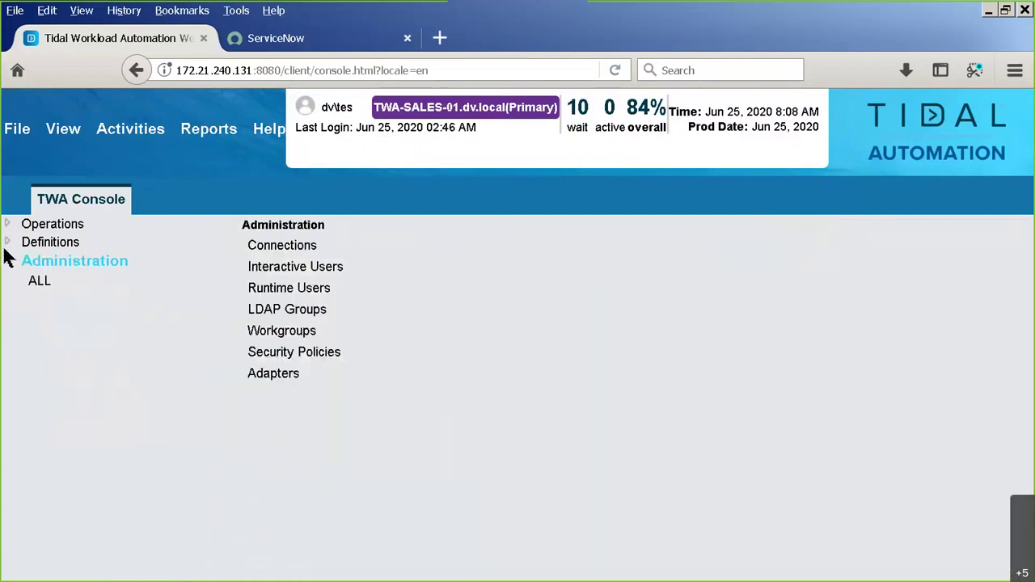
{"action": "left_click", "coordinate": [5, 240]}
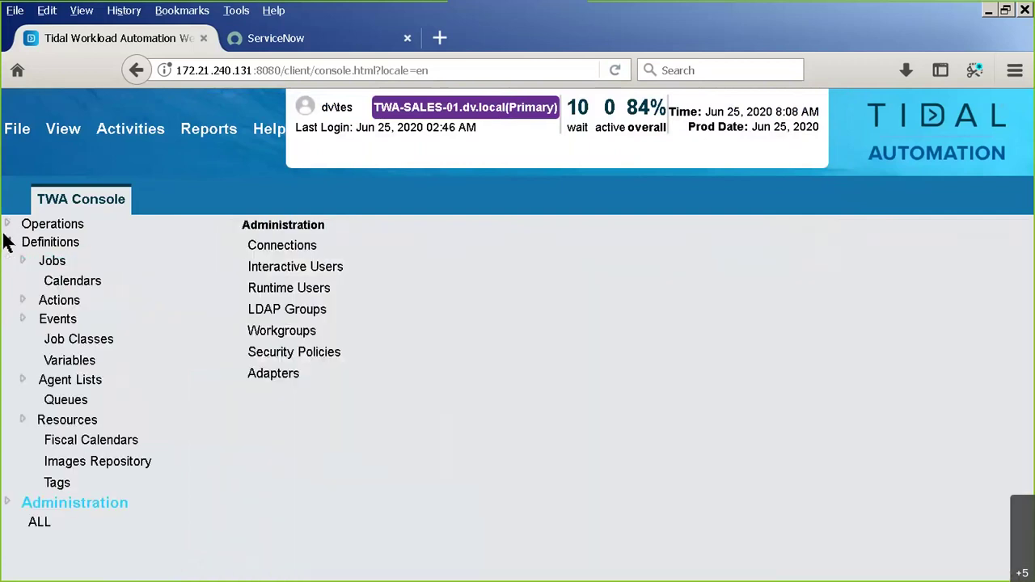
{"action": "left_click", "coordinate": [49, 261]}
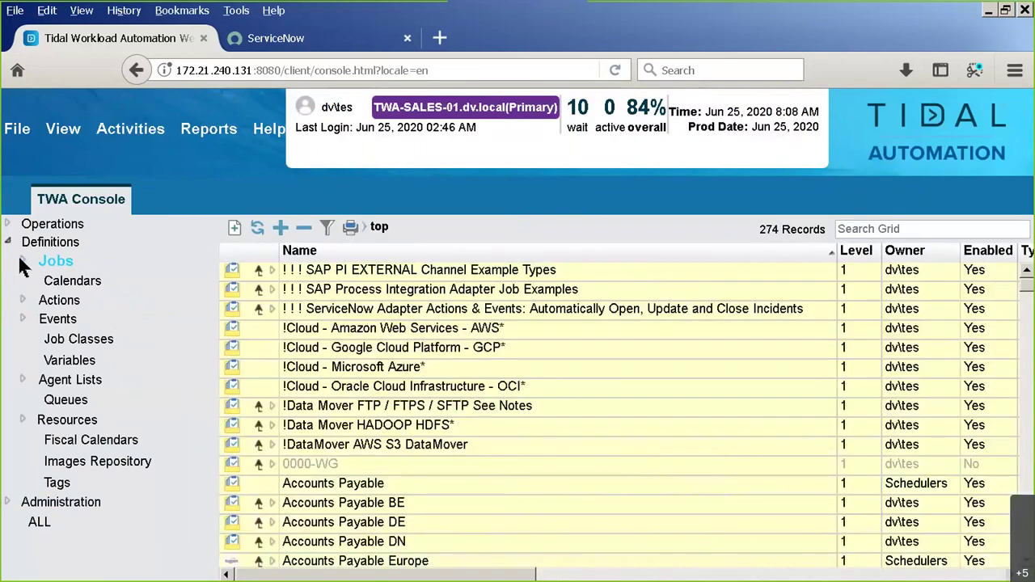
{"action": "left_click", "coordinate": [271, 309]}
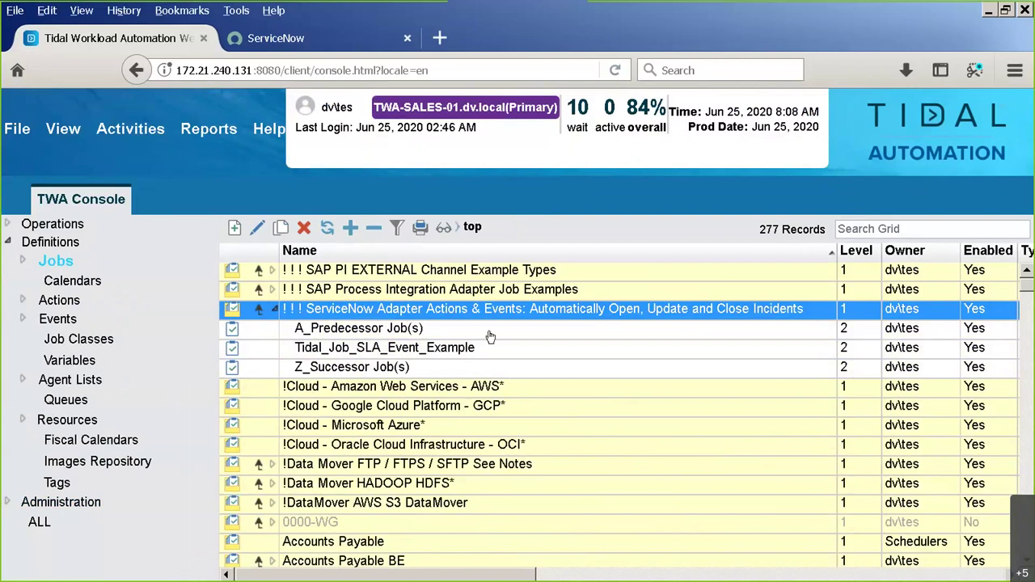
{"action": "left_click", "coordinate": [451, 348]}
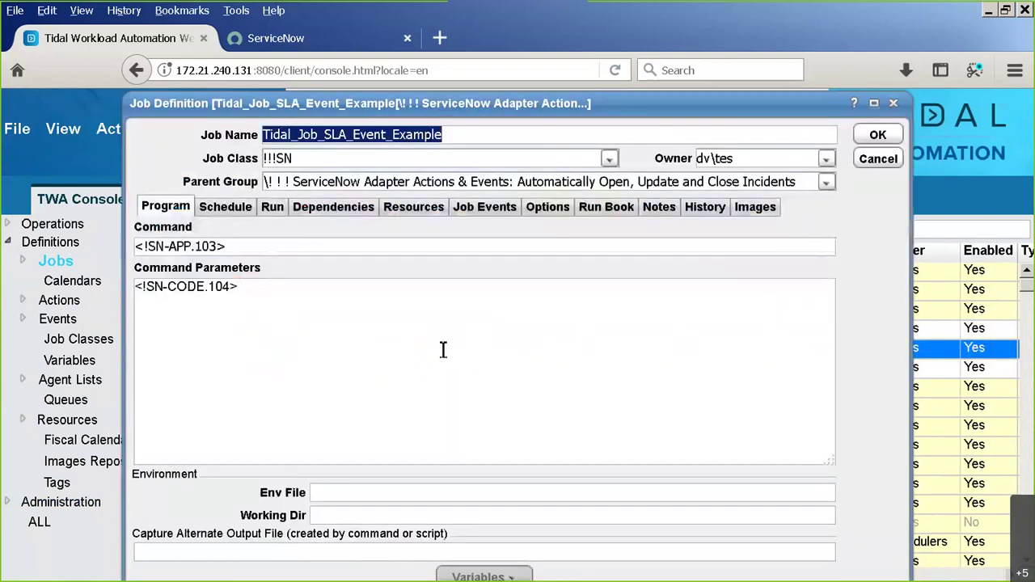
{"action": "left_click", "coordinate": [487, 208]}
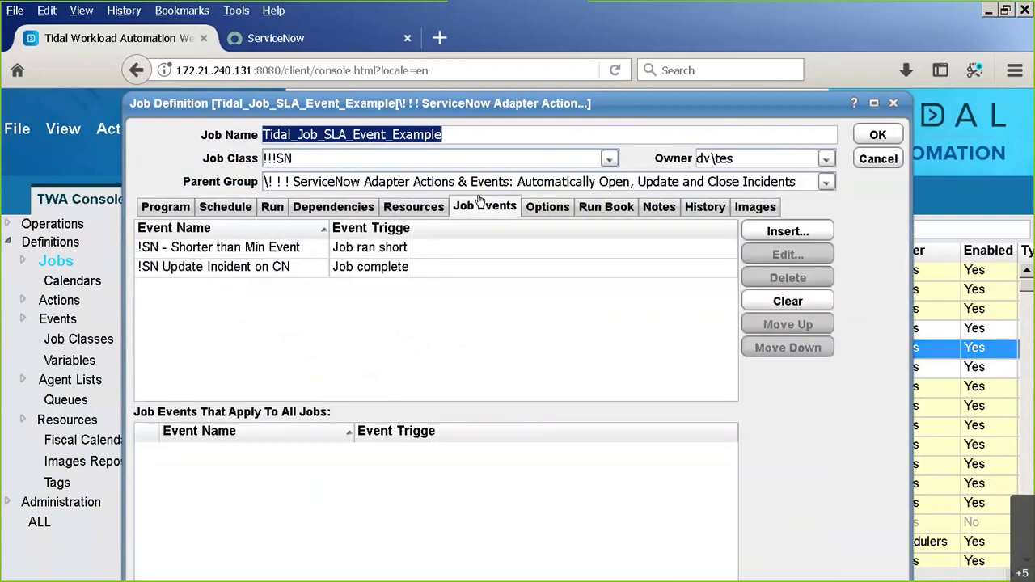
- Review the Duration Alert Action's alert message in the "!SN - Shorter than Min Event" job event, and close the action without saving
{"action": "left_click", "coordinate": [253, 248]}
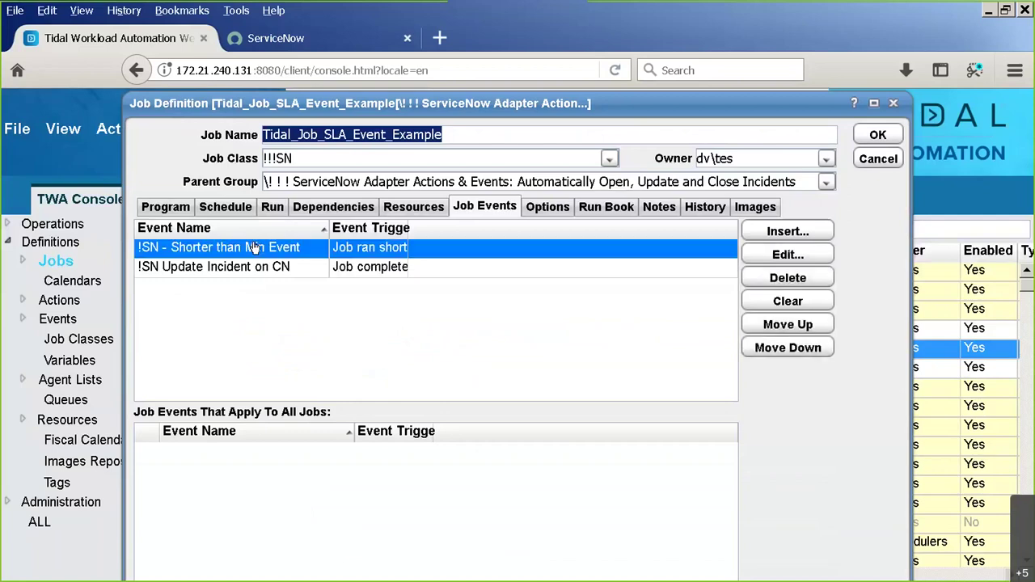
{"action": "double_click", "coordinate": [253, 249]}
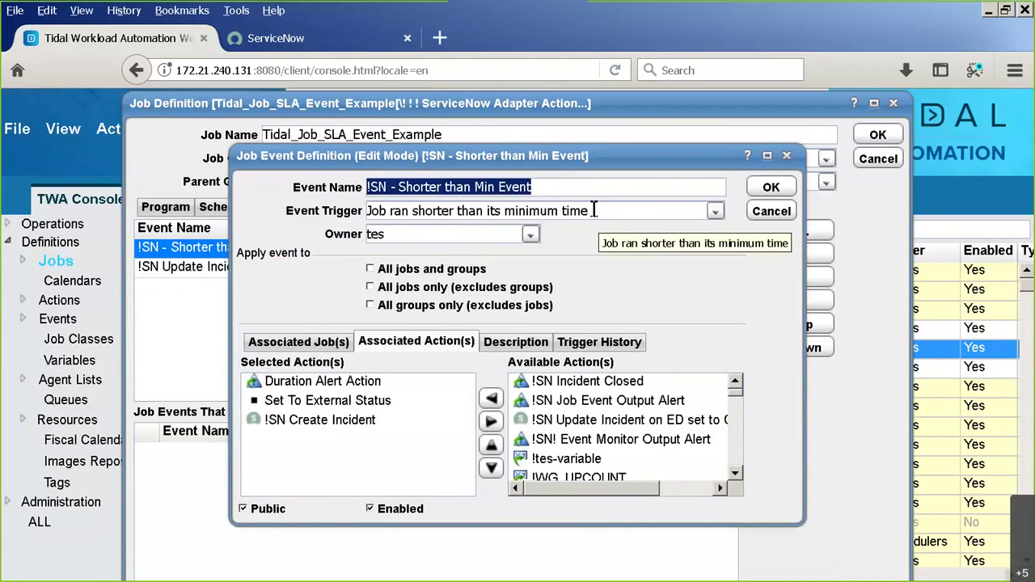
{"action": "left_click", "coordinate": [315, 385]}
{"action": "double_click", "coordinate": [316, 385]}
{"action": "left_click_drag", "start_coordinate": [478, 377], "coordinate": [638, 280]}
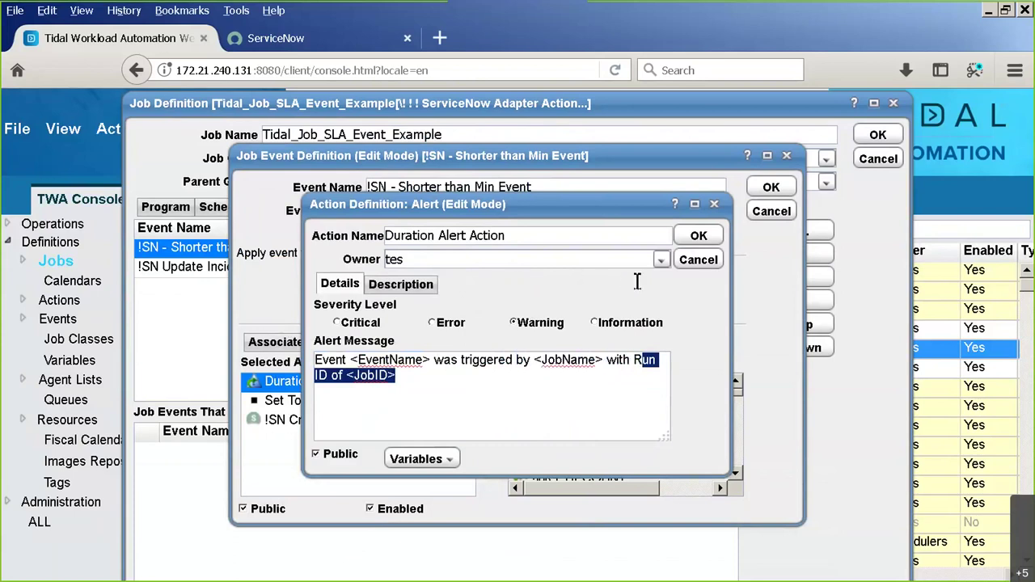
{"action": "left_click", "coordinate": [699, 264]}
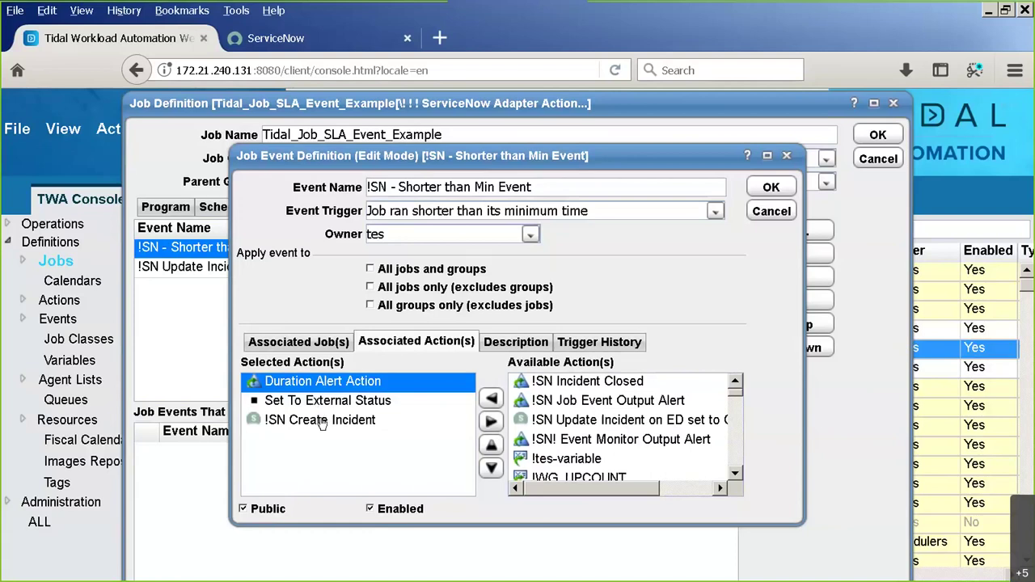
- Open the event's "!SN Create Incident" action and reduce the page zoom to 80%
{"action": "left_click", "coordinate": [322, 421]}
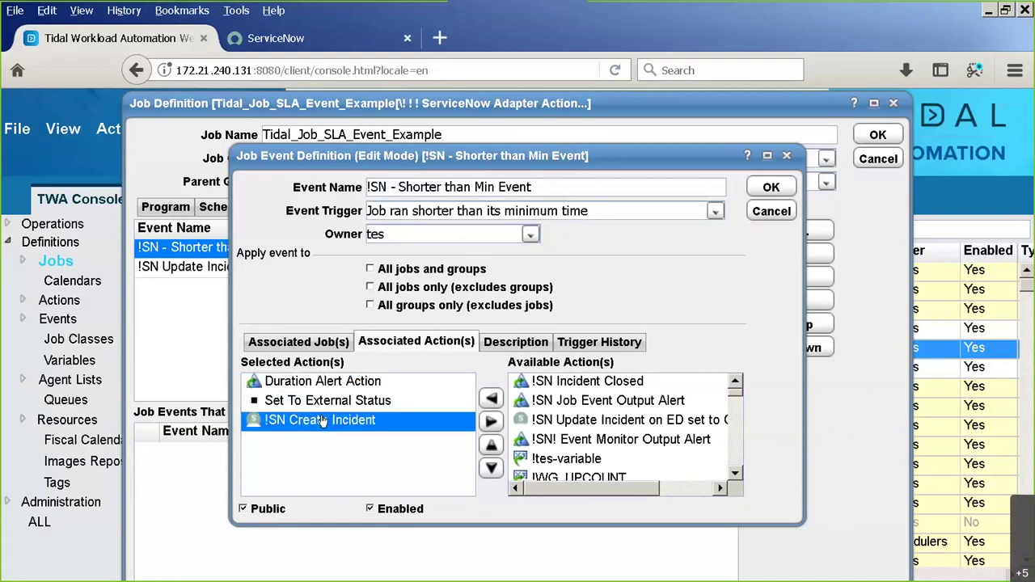
{"action": "double_click", "coordinate": [323, 421]}
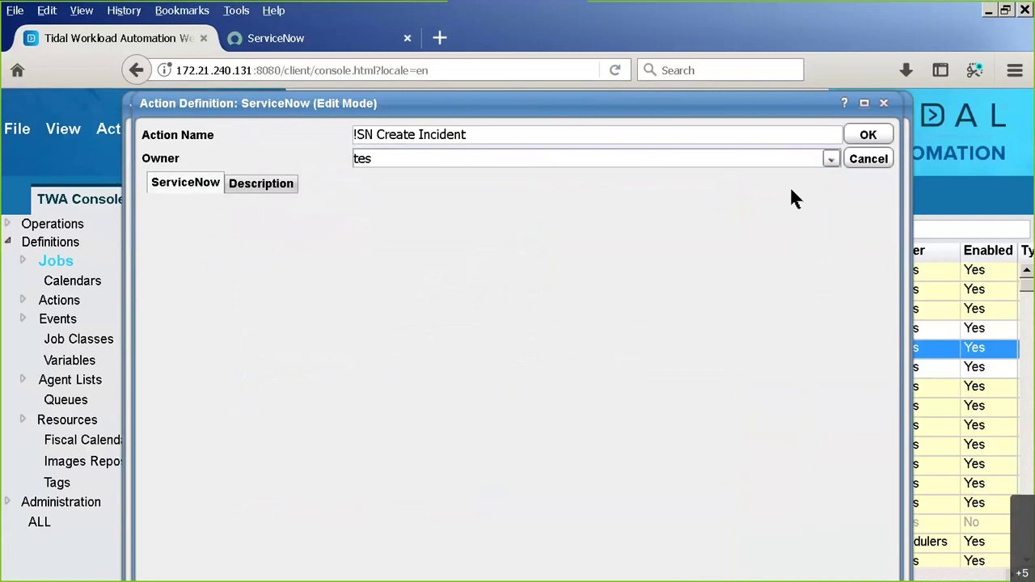
{"action": "left_click", "coordinate": [1014, 71]}
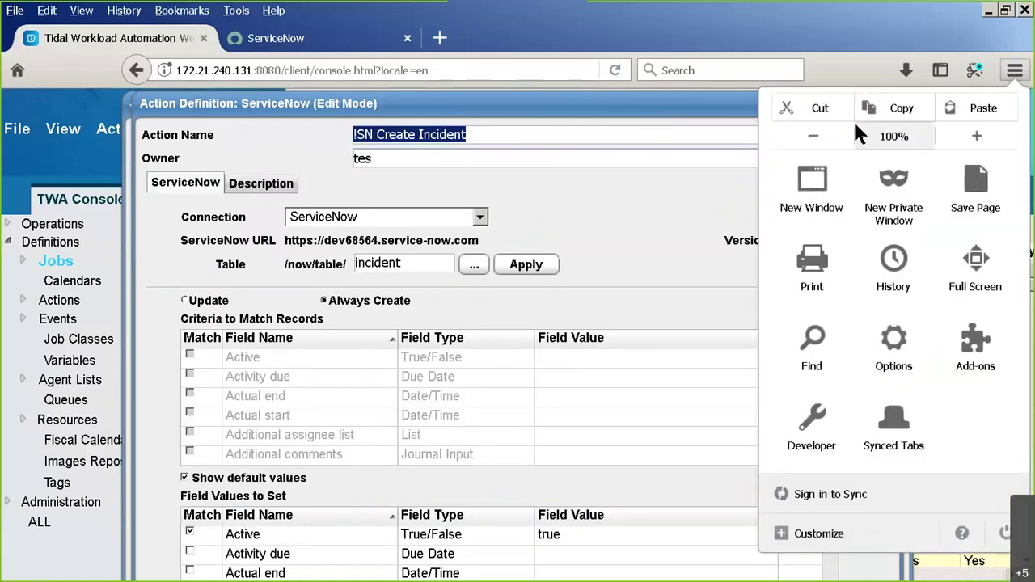
{"action": "left_click", "coordinate": [824, 133]}
{"action": "left_click", "coordinate": [823, 134]}
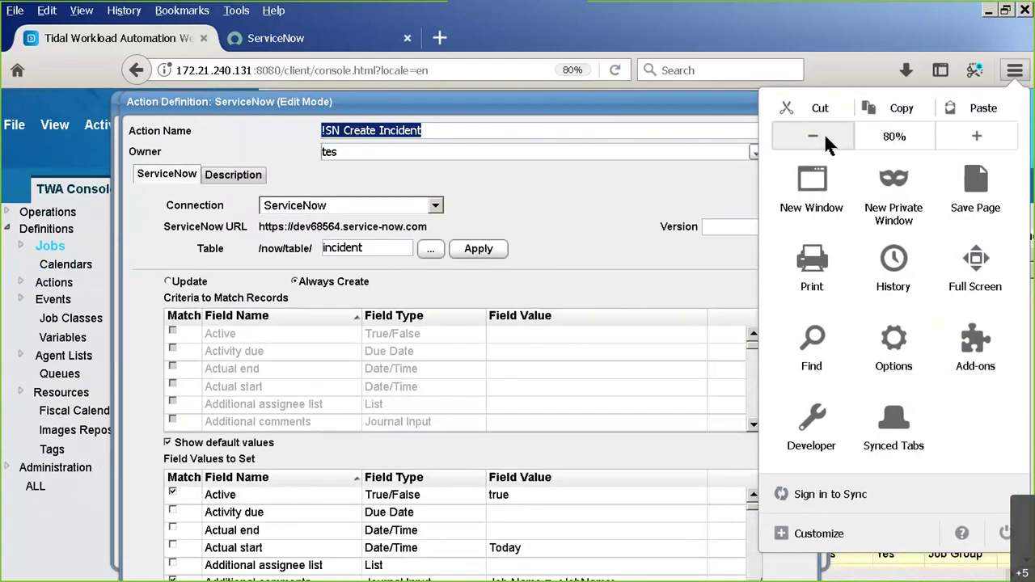
{"action": "left_click", "coordinate": [821, 26]}
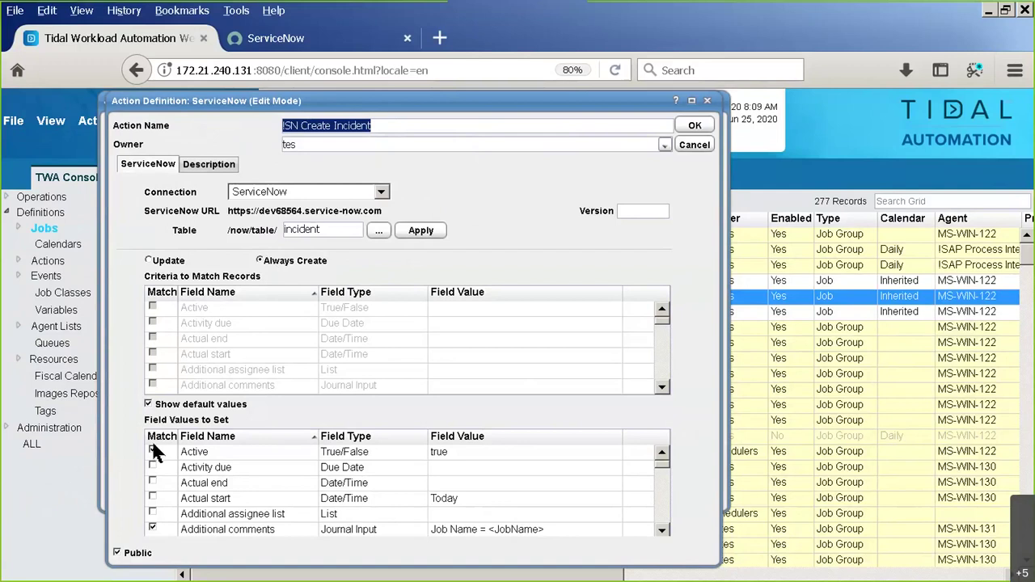
- Examine the action's target table and its full list of field values to set, and close the action and its event without saving
{"action": "left_click", "coordinate": [152, 529]}
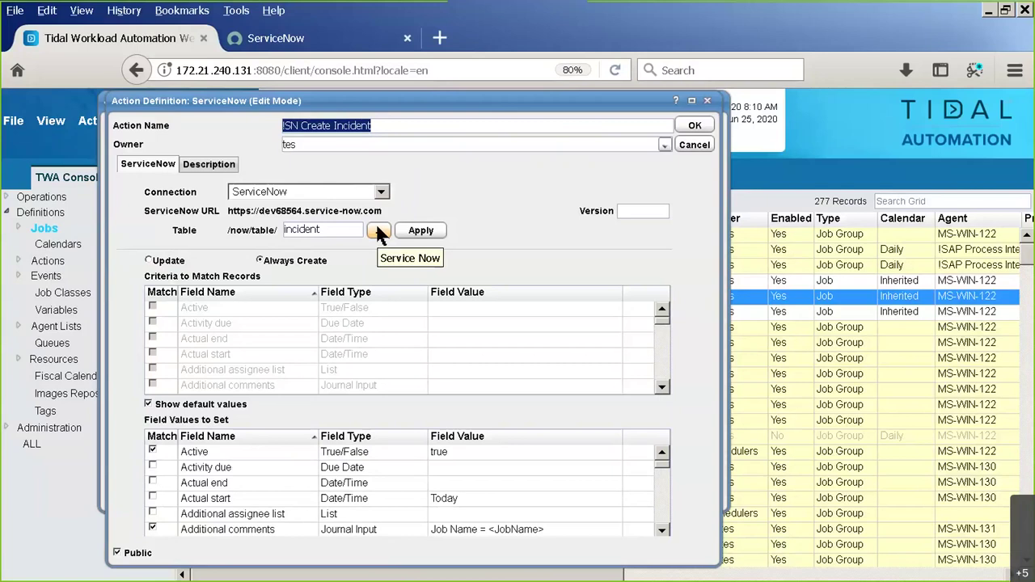
{"action": "left_click_drag", "start_coordinate": [360, 231], "coordinate": [267, 230]}
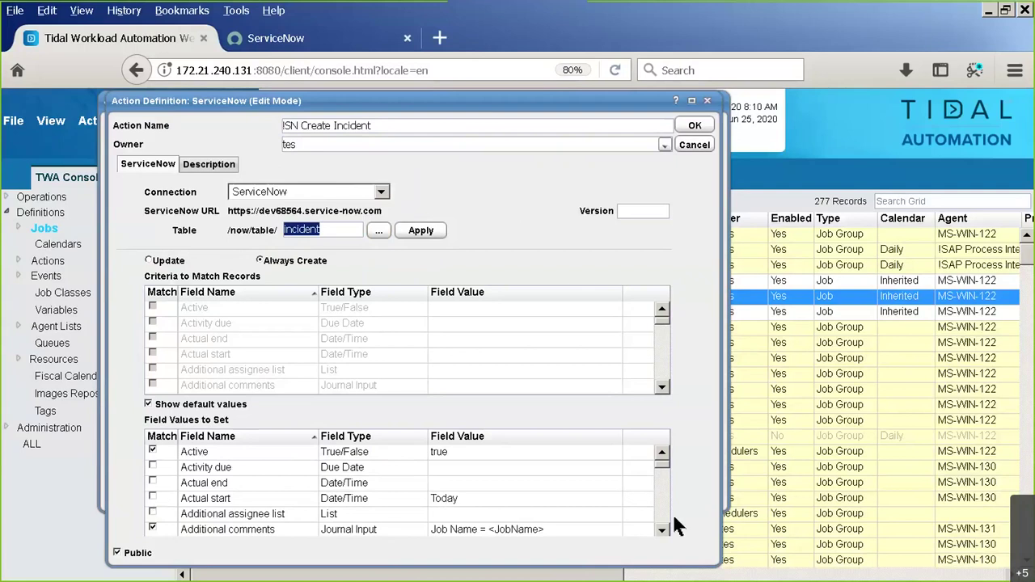
{"action": "scroll", "coordinate": [659, 528], "scroll_direction": "down", "scroll_amount": 1}
{"action": "scroll", "coordinate": [660, 527], "scroll_direction": "down", "scroll_amount": 1}
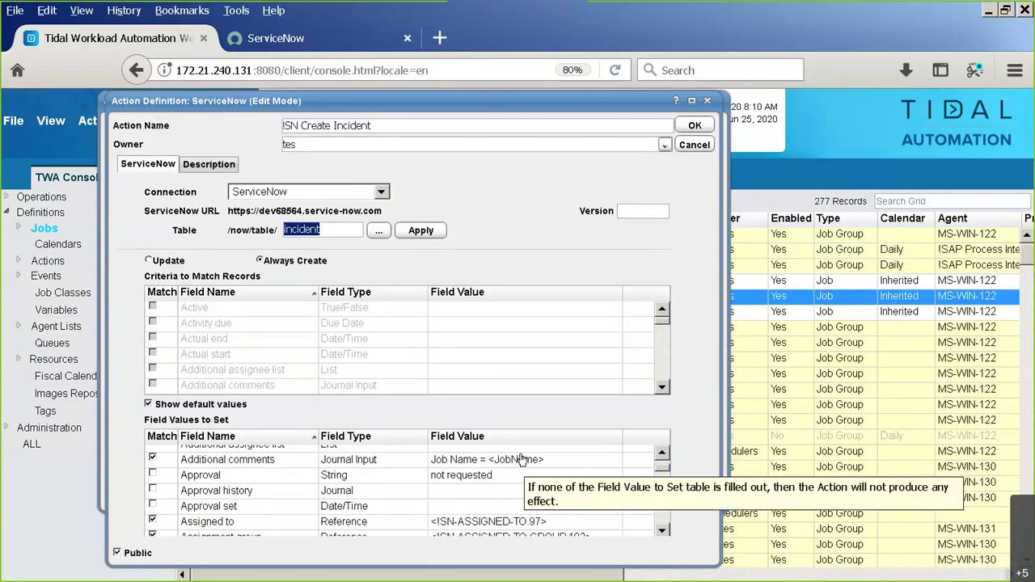
{"action": "left_click", "coordinate": [659, 528]}
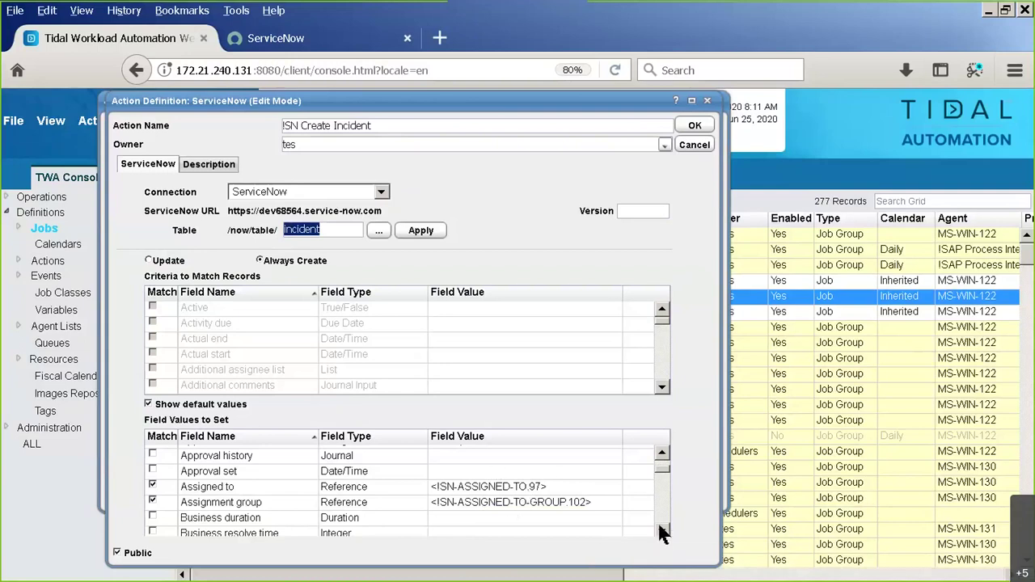
{"action": "left_click", "coordinate": [661, 530]}
{"action": "left_click", "coordinate": [661, 530]}
{"action": "left_click", "coordinate": [660, 530]}
{"action": "left_click", "coordinate": [661, 530]}
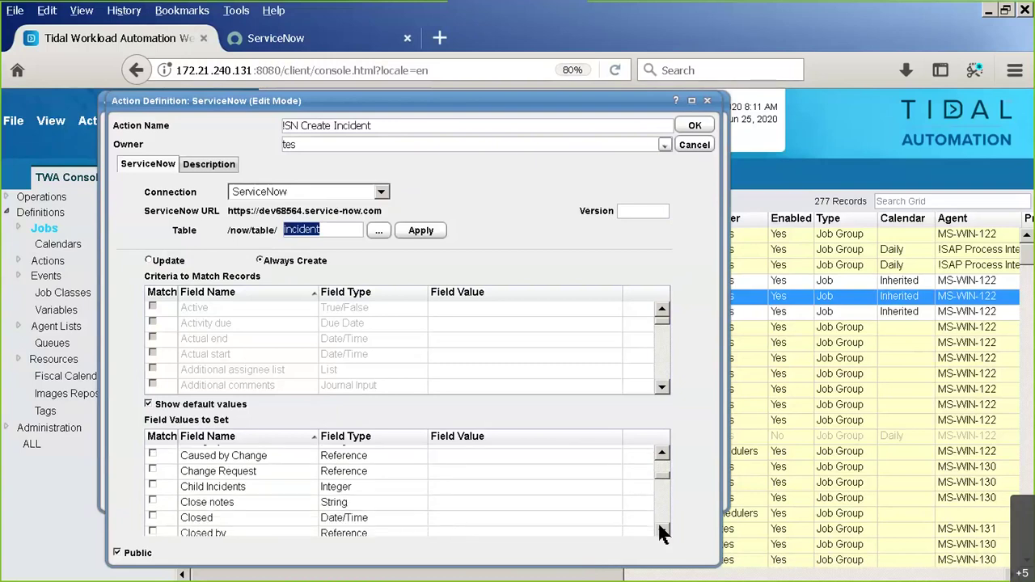
{"action": "left_click", "coordinate": [661, 530]}
{"action": "left_click", "coordinate": [661, 530]}
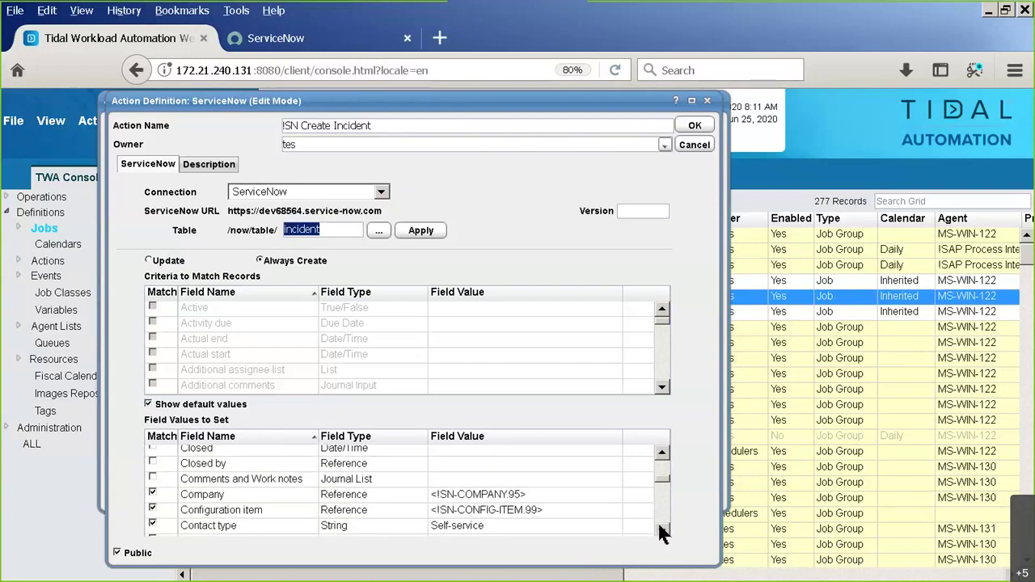
{"action": "left_click", "coordinate": [661, 530]}
{"action": "left_click", "coordinate": [661, 530]}
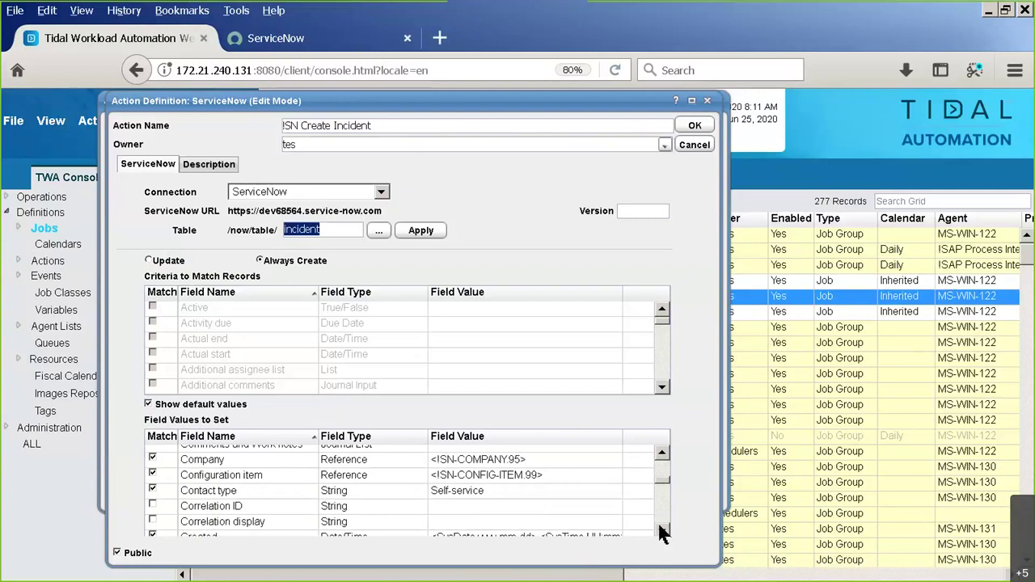
{"action": "left_click", "coordinate": [661, 530]}
{"action": "left_click", "coordinate": [660, 530]}
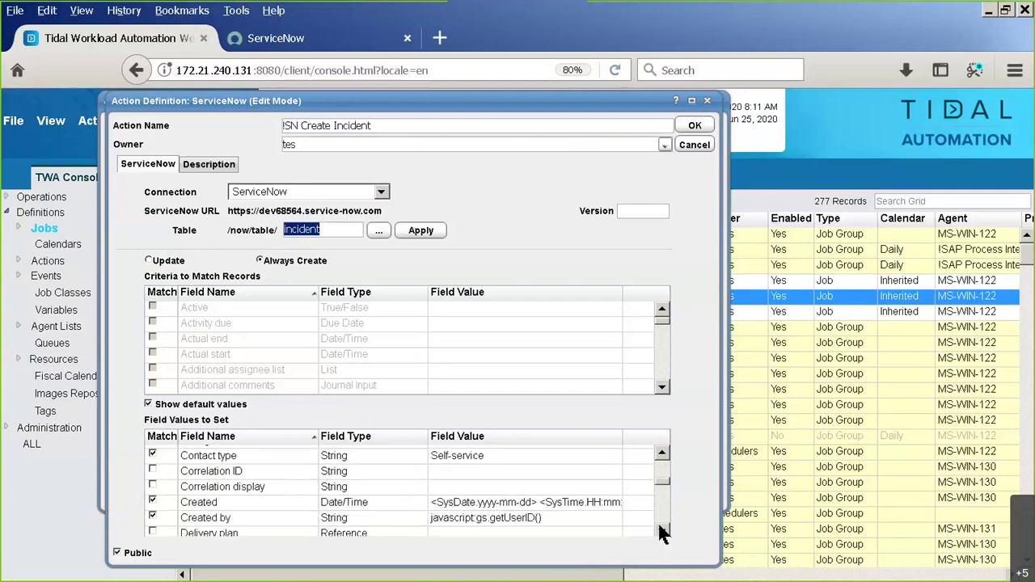
{"action": "scroll", "coordinate": [660, 527], "scroll_direction": "down", "scroll_amount": 1}
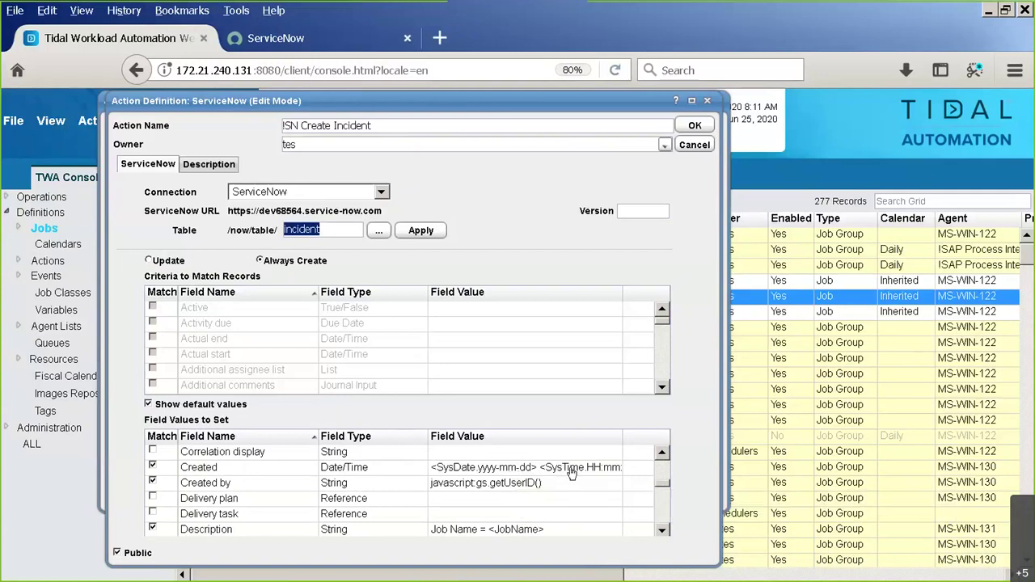
{"action": "left_click", "coordinate": [662, 534]}
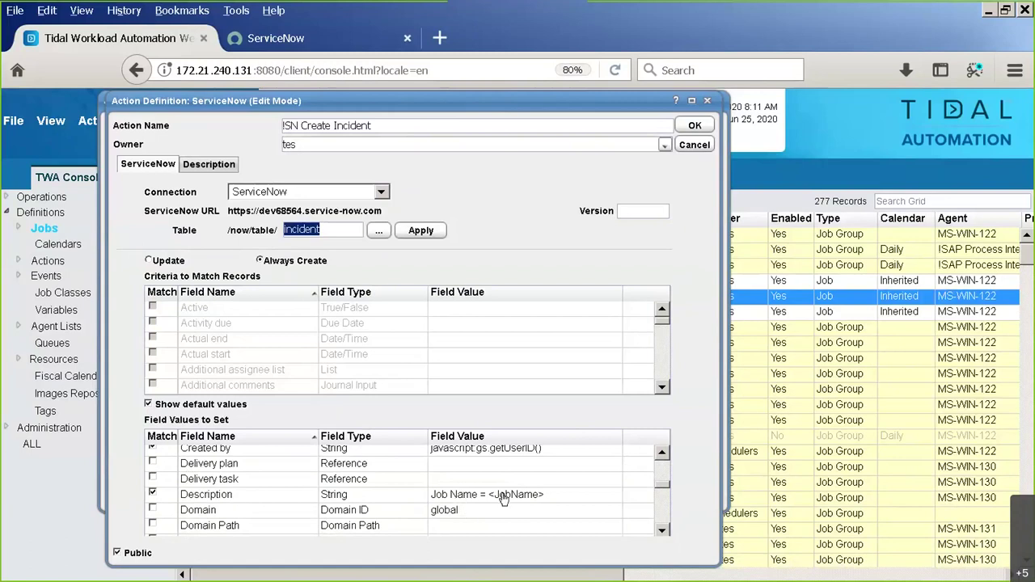
{"action": "left_click", "coordinate": [661, 534]}
{"action": "left_click", "coordinate": [662, 534]}
{"action": "left_click", "coordinate": [662, 534]}
{"action": "left_click", "coordinate": [662, 533]}
{"action": "left_click", "coordinate": [662, 534]}
{"action": "left_click", "coordinate": [662, 534]}
{"action": "left_click", "coordinate": [661, 534]}
{"action": "left_click", "coordinate": [662, 534]}
{"action": "left_click", "coordinate": [662, 534]}
{"action": "left_click", "coordinate": [662, 534]}
{"action": "left_click", "coordinate": [662, 534]}
{"action": "left_click", "coordinate": [661, 534]}
{"action": "left_click", "coordinate": [662, 534]}
{"action": "left_click", "coordinate": [662, 534]}
{"action": "left_click", "coordinate": [661, 534]}
{"action": "left_click", "coordinate": [661, 534]}
{"action": "left_click", "coordinate": [661, 534]}
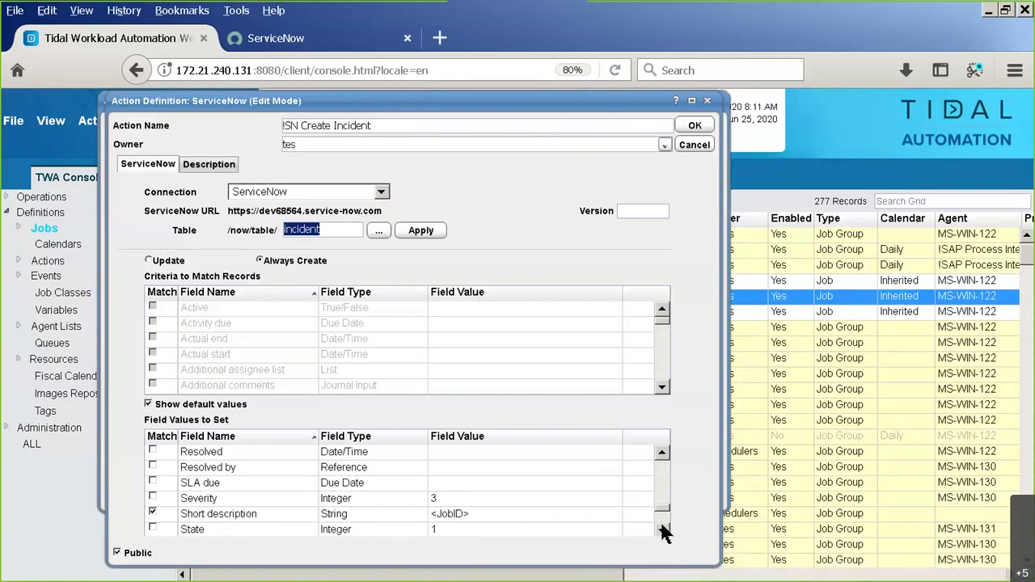
{"action": "scroll", "coordinate": [661, 527], "scroll_direction": "down", "scroll_amount": 2}
{"action": "scroll", "coordinate": [662, 530], "scroll_direction": "down", "scroll_amount": 3}
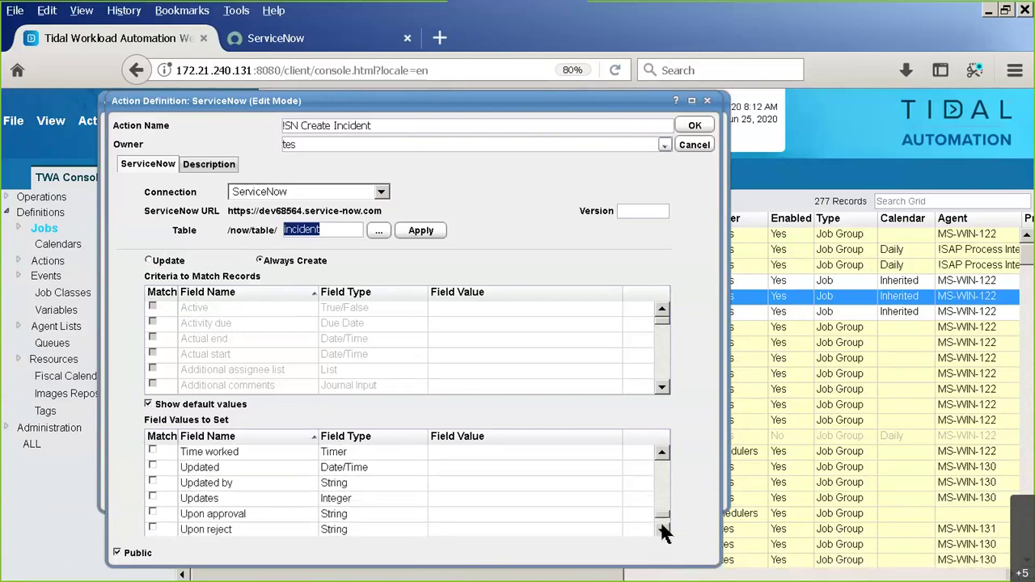
{"action": "scroll", "coordinate": [662, 528], "scroll_direction": "down", "scroll_amount": 1}
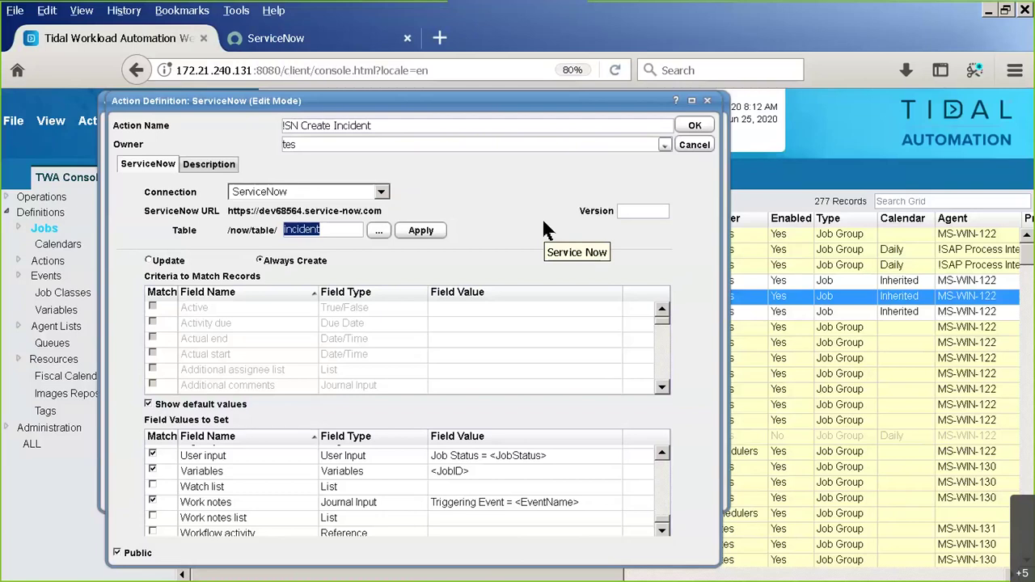
{"action": "left_click", "coordinate": [694, 145]}
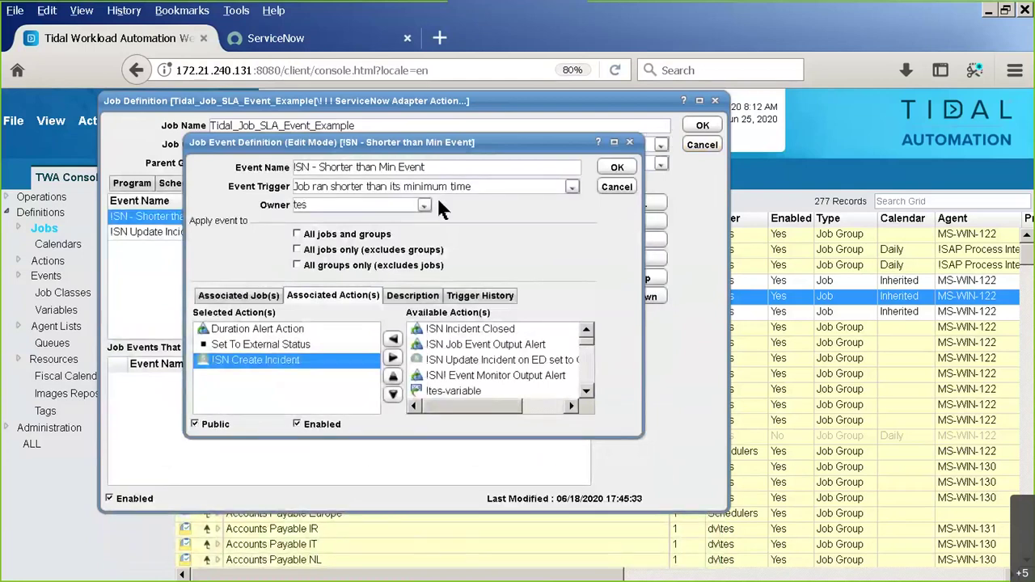
{"action": "left_click", "coordinate": [619, 188]}
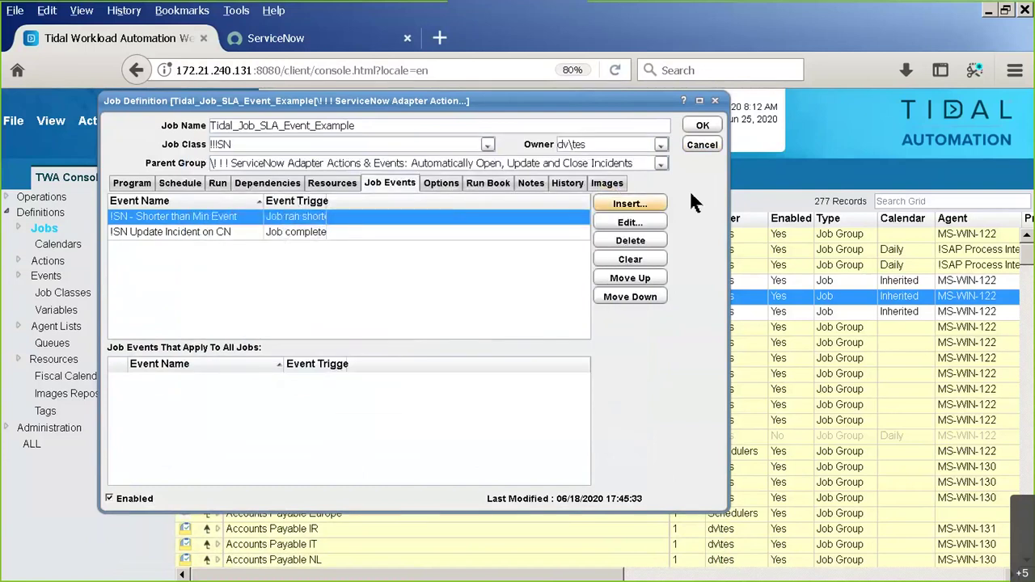
- Open the job event "!SN Update Incident on CN" and review its event trigger
{"action": "double_click", "coordinate": [231, 233]}
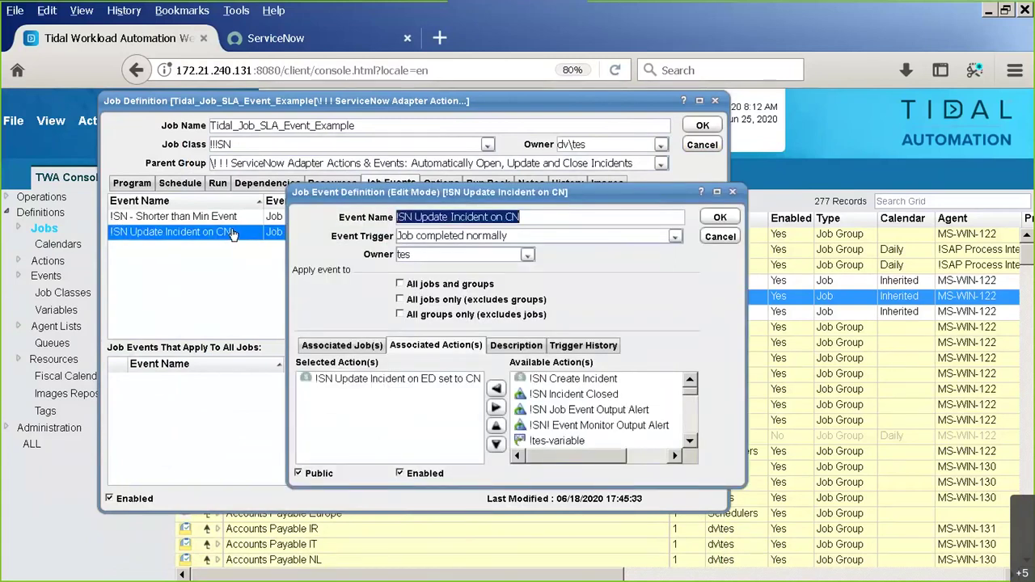
{"action": "left_click", "coordinate": [532, 236]}
{"action": "left_click_drag", "start_coordinate": [531, 235], "coordinate": [374, 235]}
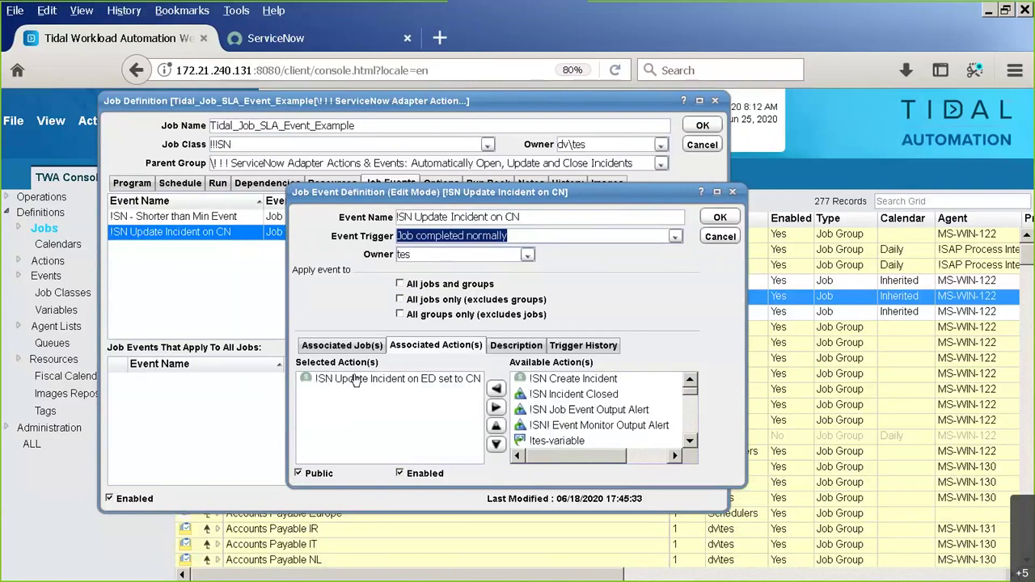
- Open the "!SN Update Incident on ED set to CN" action and examine its target table and full list of criteria to match records
{"action": "double_click", "coordinate": [432, 378]}
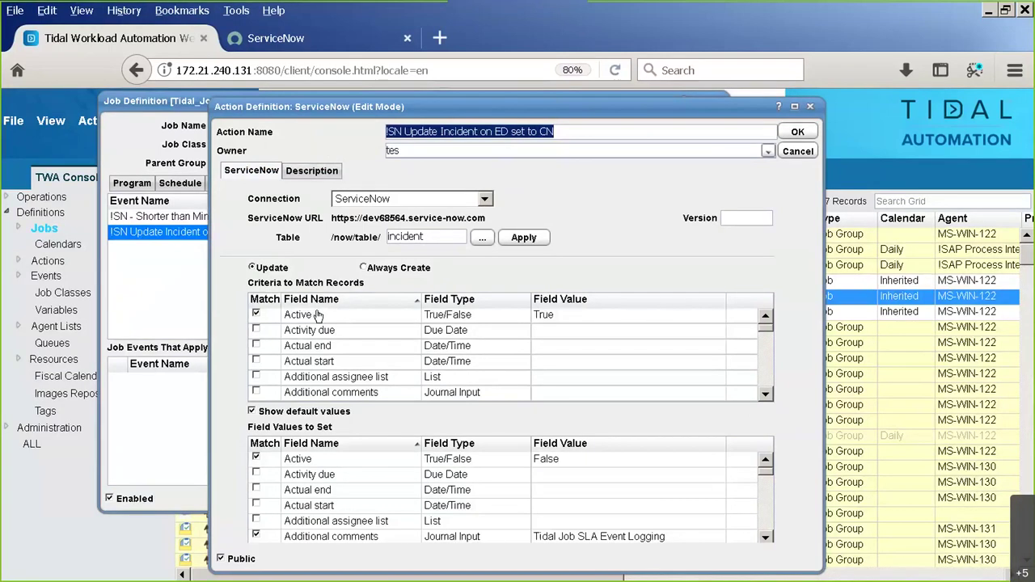
{"action": "left_click_drag", "start_coordinate": [427, 236], "coordinate": [353, 231]}
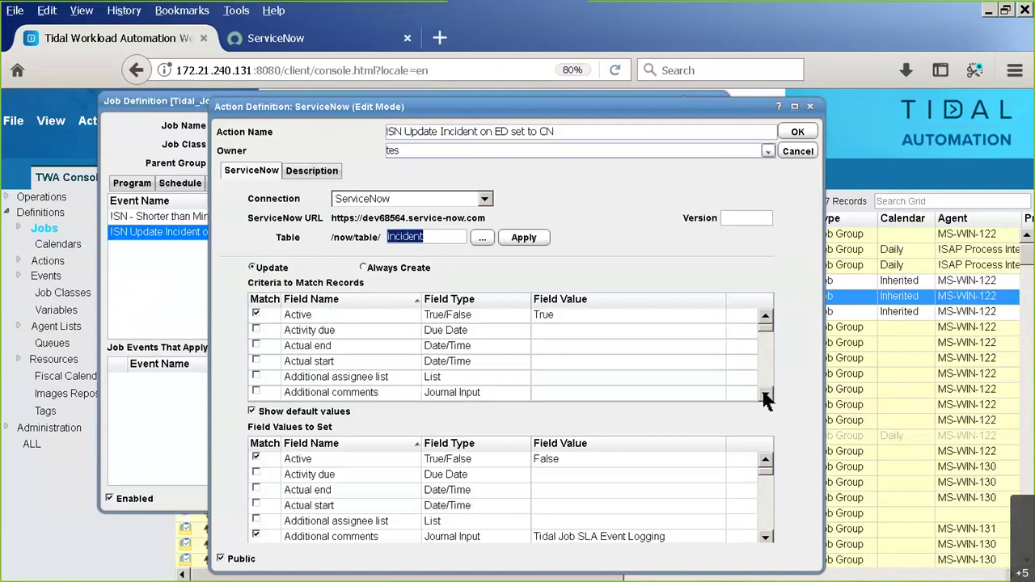
{"action": "left_click", "coordinate": [766, 396]}
{"action": "left_click", "coordinate": [765, 395]}
{"action": "left_click", "coordinate": [765, 396]}
{"action": "left_click", "coordinate": [766, 396]}
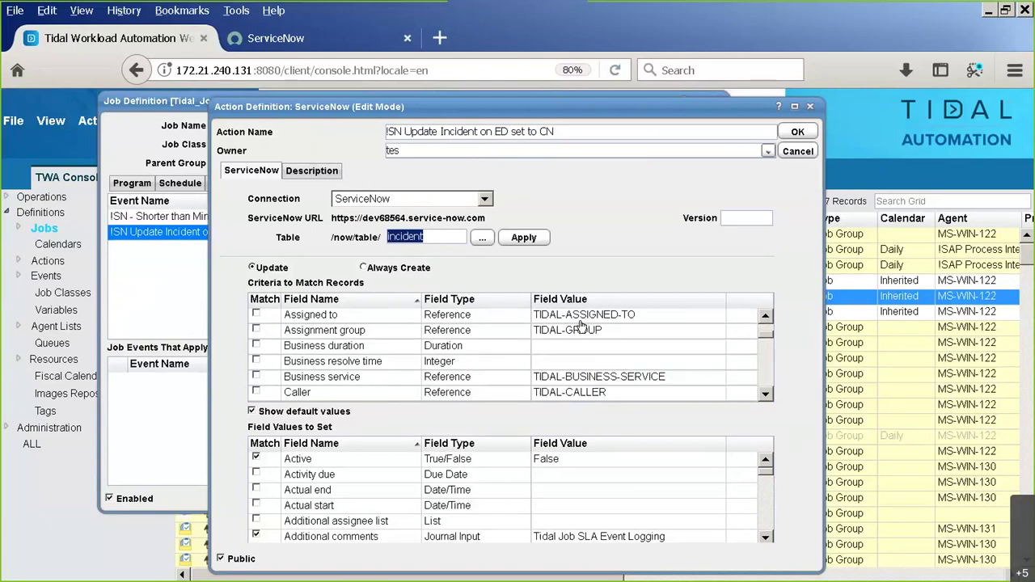
{"action": "left_click", "coordinate": [765, 317]}
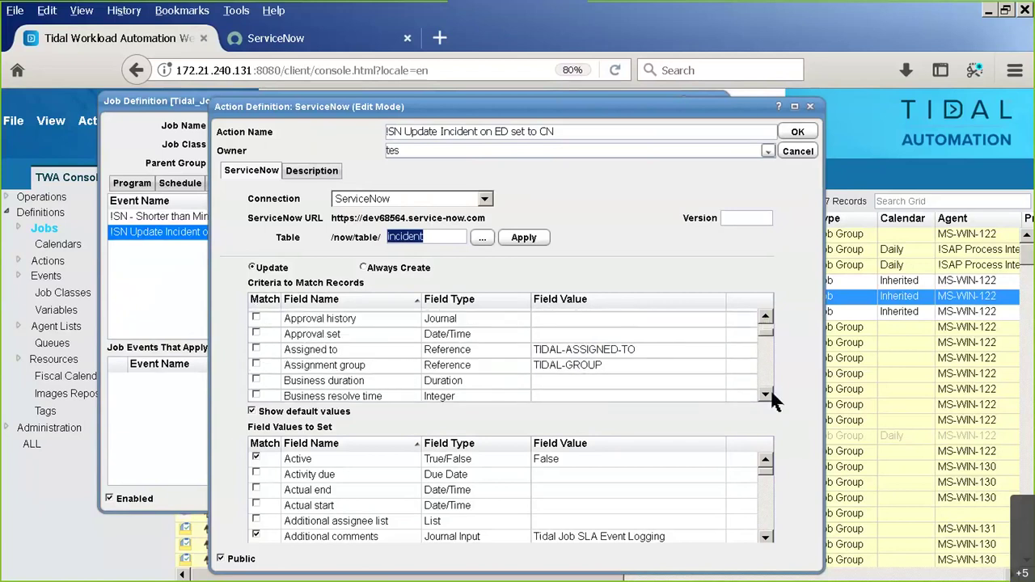
{"action": "left_click", "coordinate": [765, 395]}
{"action": "left_click", "coordinate": [766, 395]}
{"action": "left_click", "coordinate": [765, 395]}
{"action": "left_click", "coordinate": [766, 394]}
{"action": "left_click", "coordinate": [765, 395]}
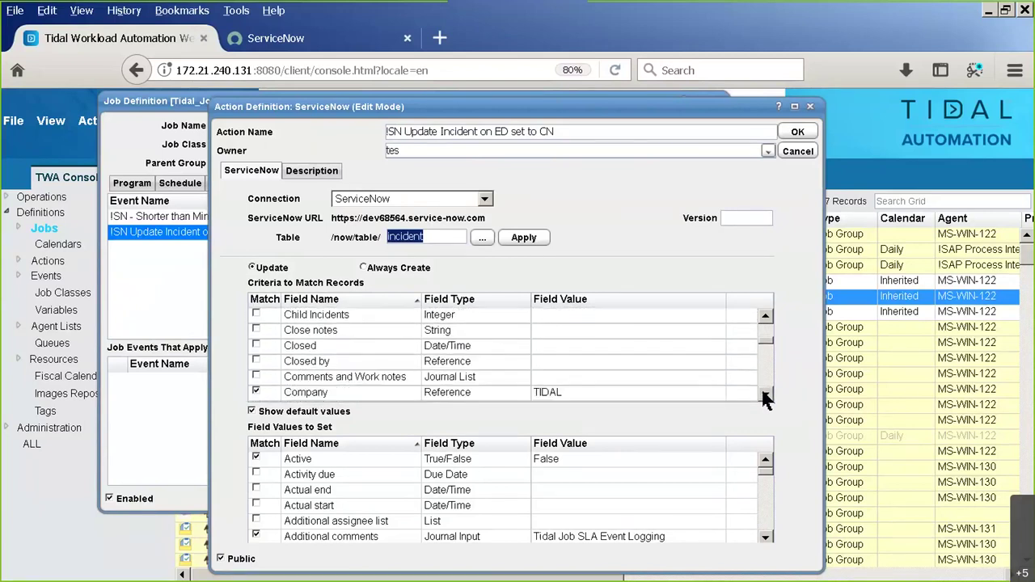
{"action": "left_click", "coordinate": [765, 395]}
{"action": "left_click", "coordinate": [765, 395]}
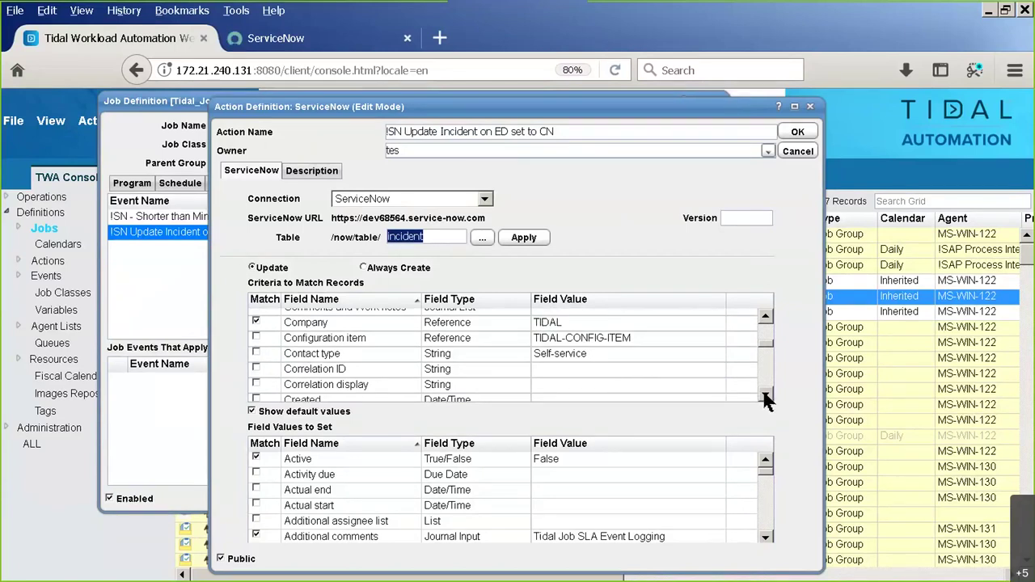
{"action": "left_click", "coordinate": [765, 396]}
{"action": "left_click", "coordinate": [766, 396]}
{"action": "left_click", "coordinate": [765, 396]}
{"action": "left_click", "coordinate": [765, 397]}
{"action": "left_click", "coordinate": [765, 396]}
{"action": "left_click", "coordinate": [765, 397]}
{"action": "left_click", "coordinate": [765, 396]}
{"action": "left_click", "coordinate": [765, 397]}
{"action": "left_click", "coordinate": [765, 396]}
{"action": "left_click", "coordinate": [765, 397]}
{"action": "left_click", "coordinate": [766, 396]}
{"action": "left_click", "coordinate": [765, 396]}
{"action": "left_click", "coordinate": [766, 396]}
{"action": "left_click", "coordinate": [766, 396]}
{"action": "left_click", "coordinate": [765, 396]}
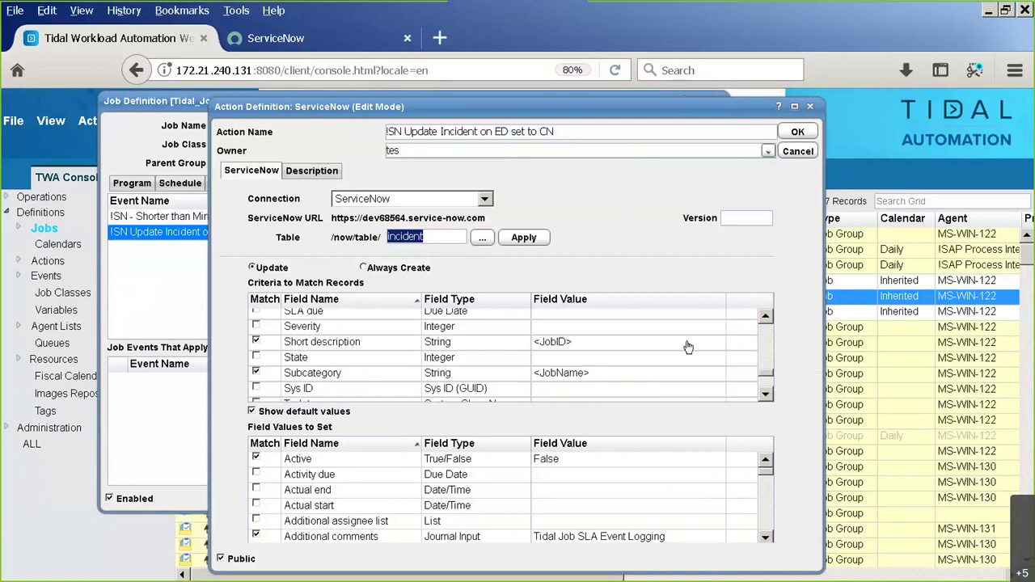
{"action": "left_click", "coordinate": [766, 397]}
{"action": "left_click", "coordinate": [765, 397]}
{"action": "left_click", "coordinate": [765, 397]}
{"action": "left_click", "coordinate": [765, 396]}
{"action": "left_click", "coordinate": [765, 396]}
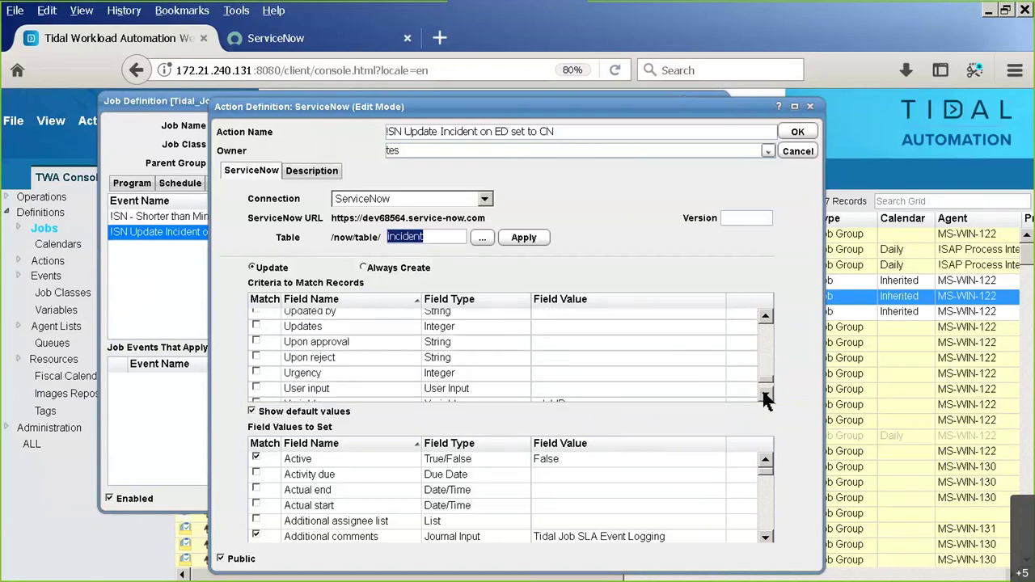
{"action": "left_click", "coordinate": [765, 397]}
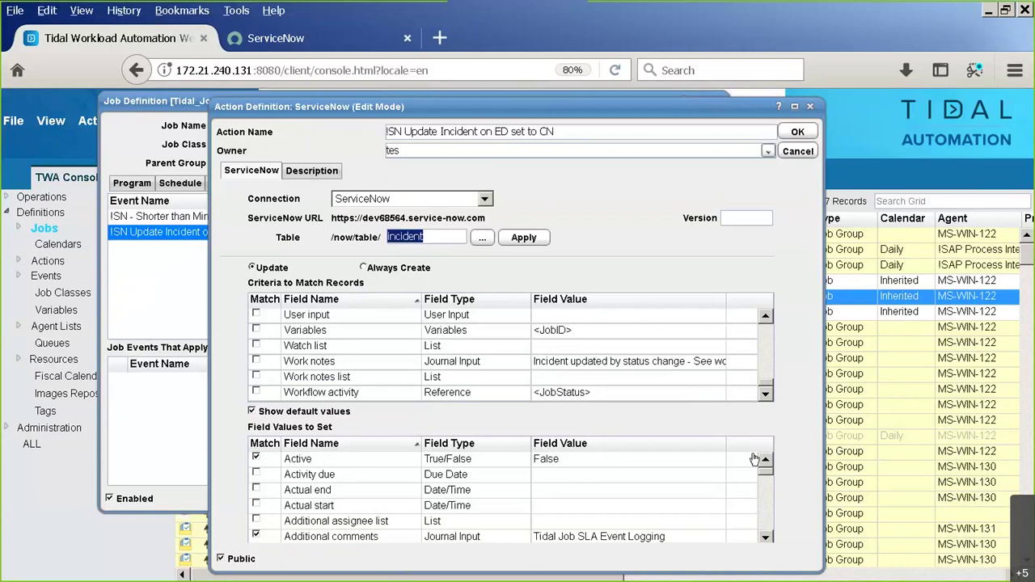
- Examine the update action's full list of field values to set, including the closure, resolution, state and work notes fields
{"action": "left_click", "coordinate": [765, 538]}
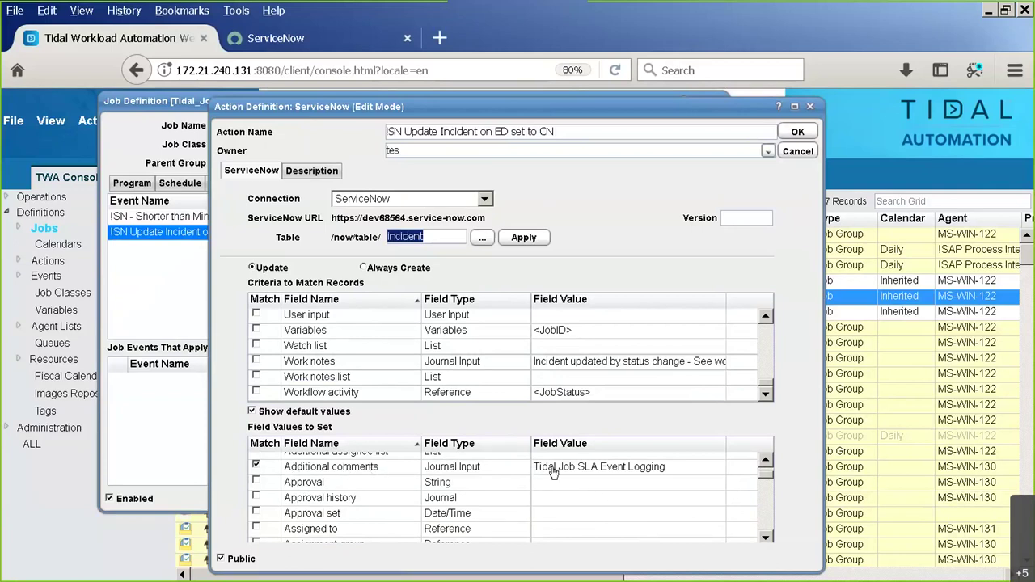
{"action": "left_click", "coordinate": [765, 537]}
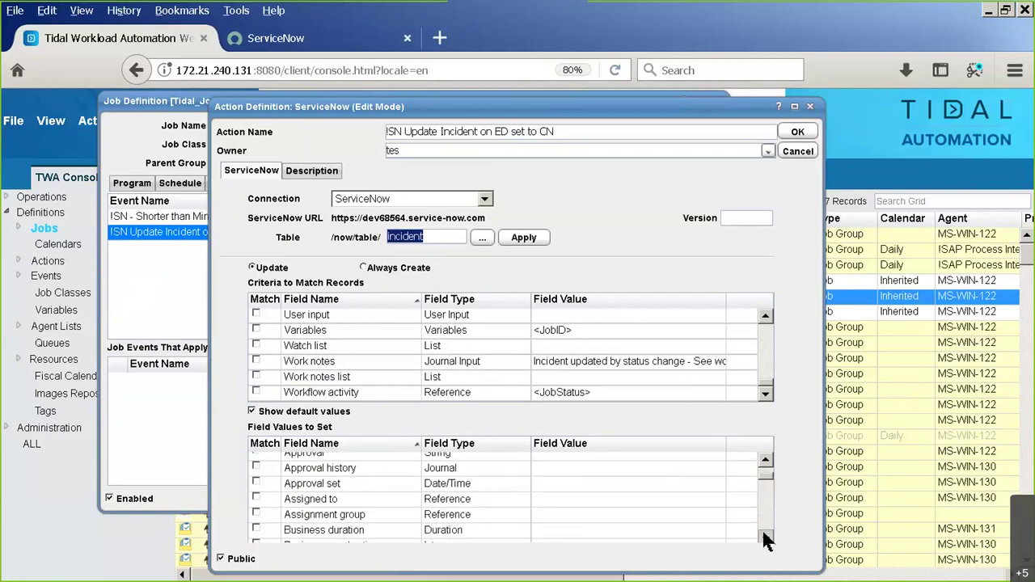
{"action": "left_click", "coordinate": [766, 537]}
{"action": "left_click", "coordinate": [765, 537]}
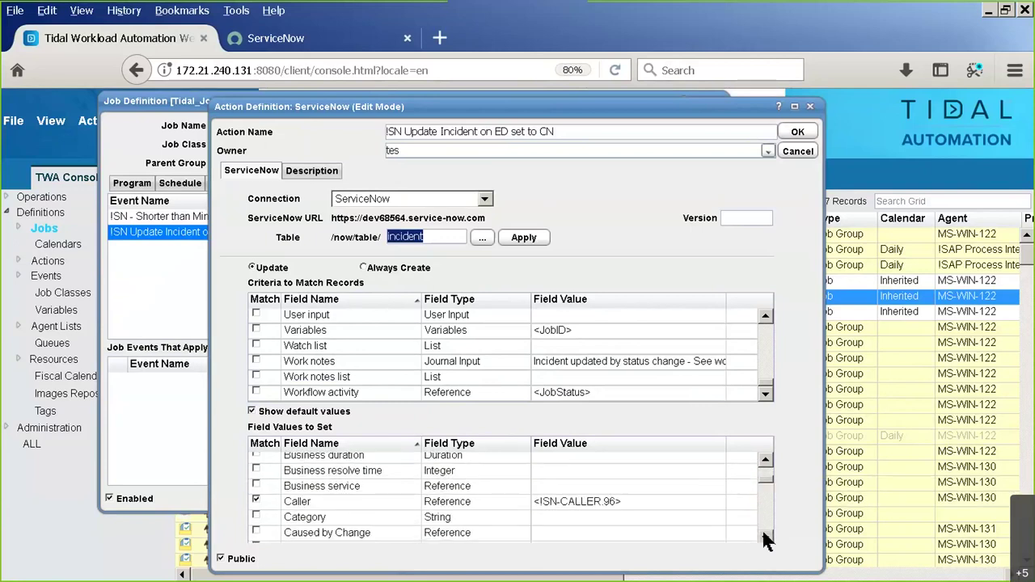
{"action": "left_click", "coordinate": [765, 538]}
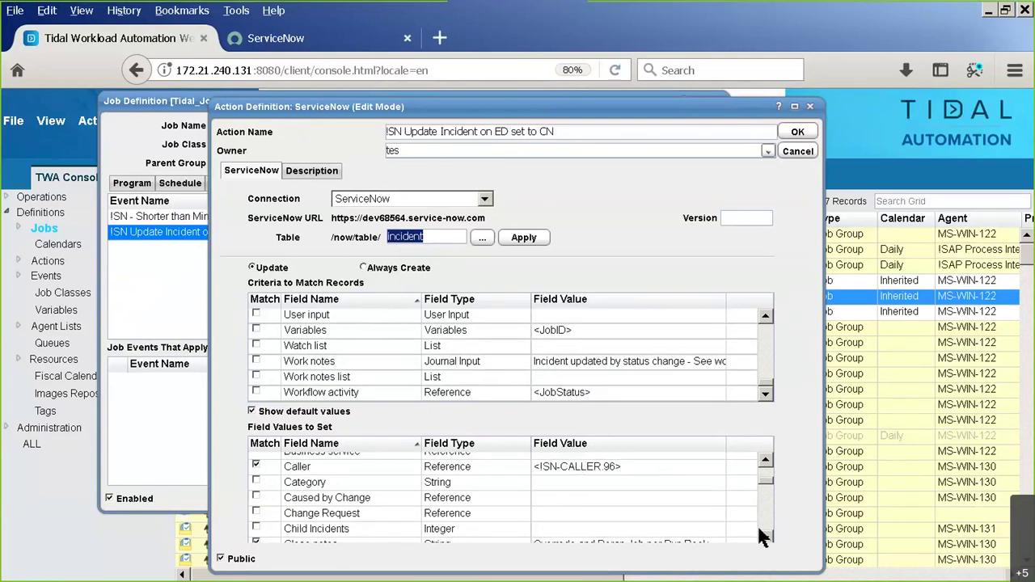
{"action": "left_click", "coordinate": [766, 537]}
{"action": "left_click", "coordinate": [765, 537]}
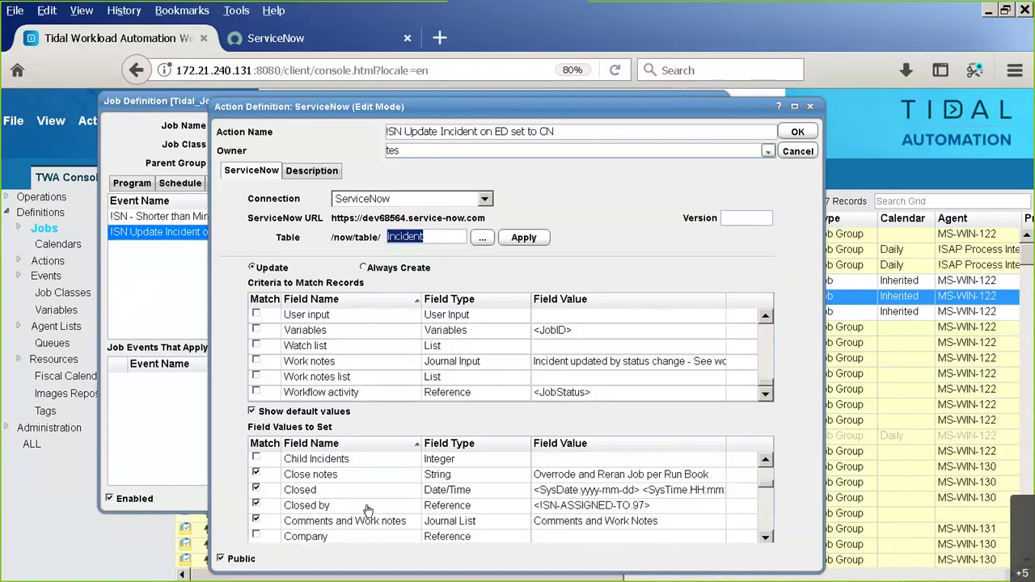
{"action": "left_click_drag", "start_coordinate": [765, 539], "coordinate": [765, 539]}
{"action": "left_click", "coordinate": [765, 539]}
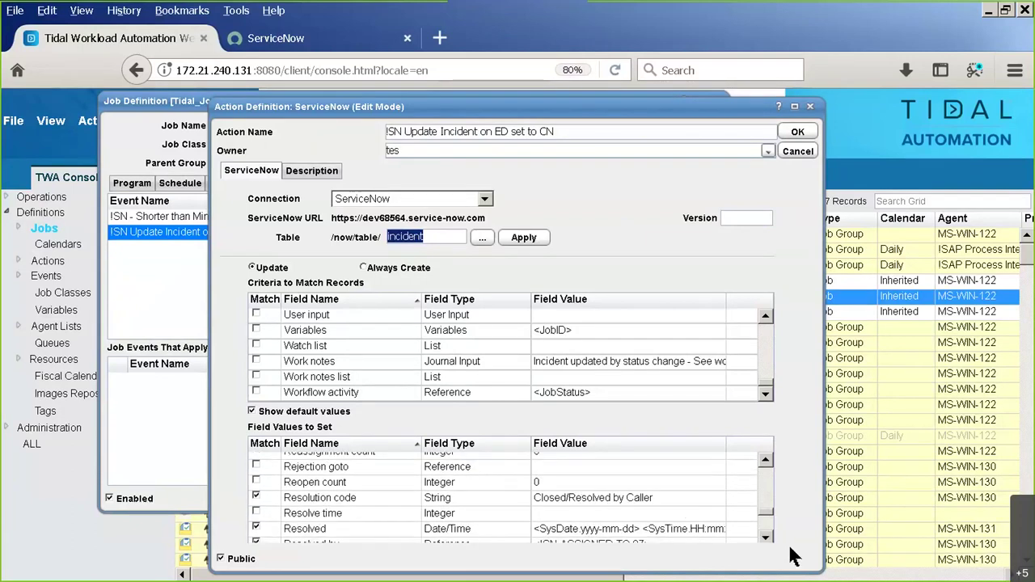
{"action": "left_click", "coordinate": [766, 539]}
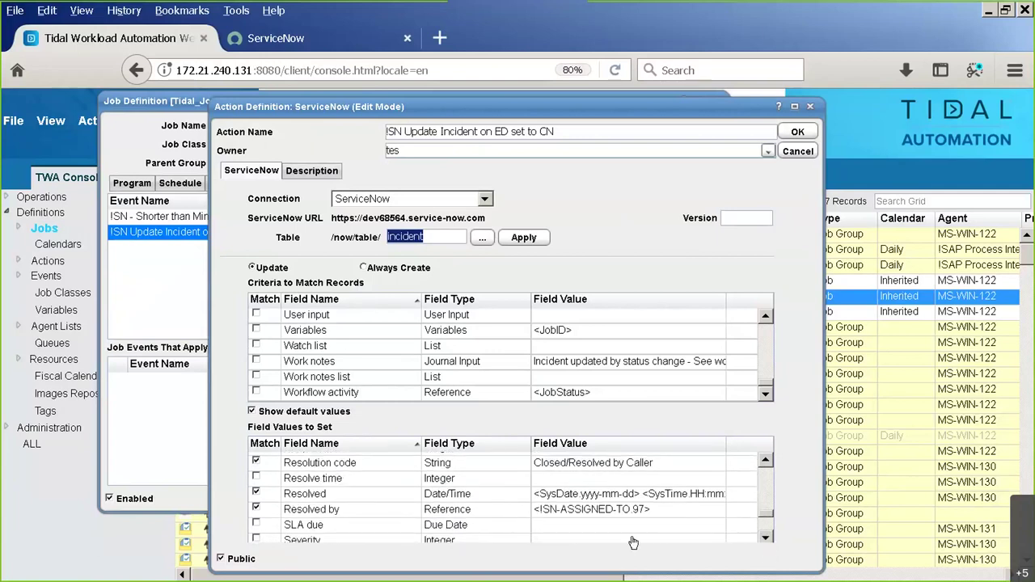
{"action": "left_click", "coordinate": [765, 540]}
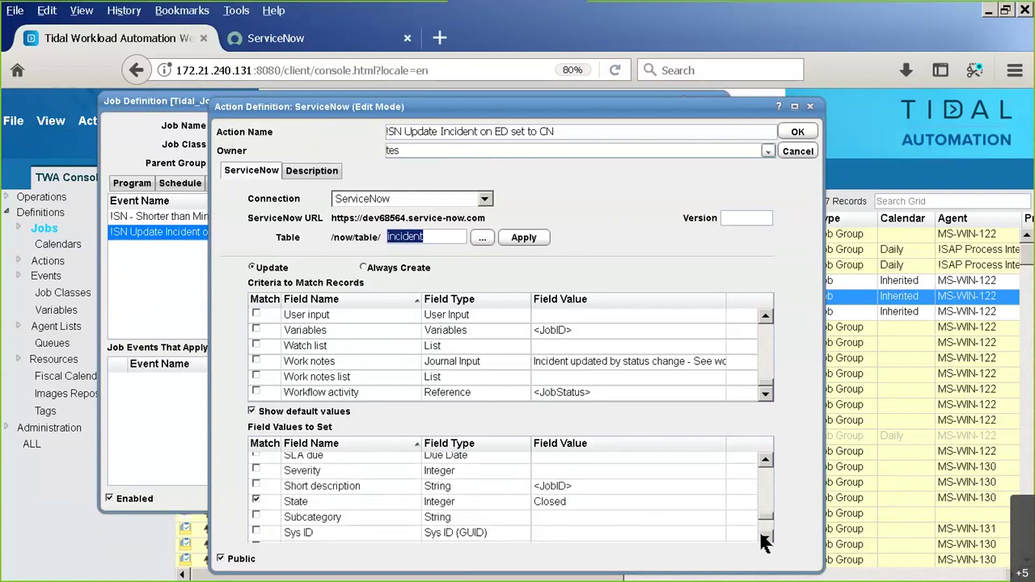
{"action": "left_click", "coordinate": [766, 539]}
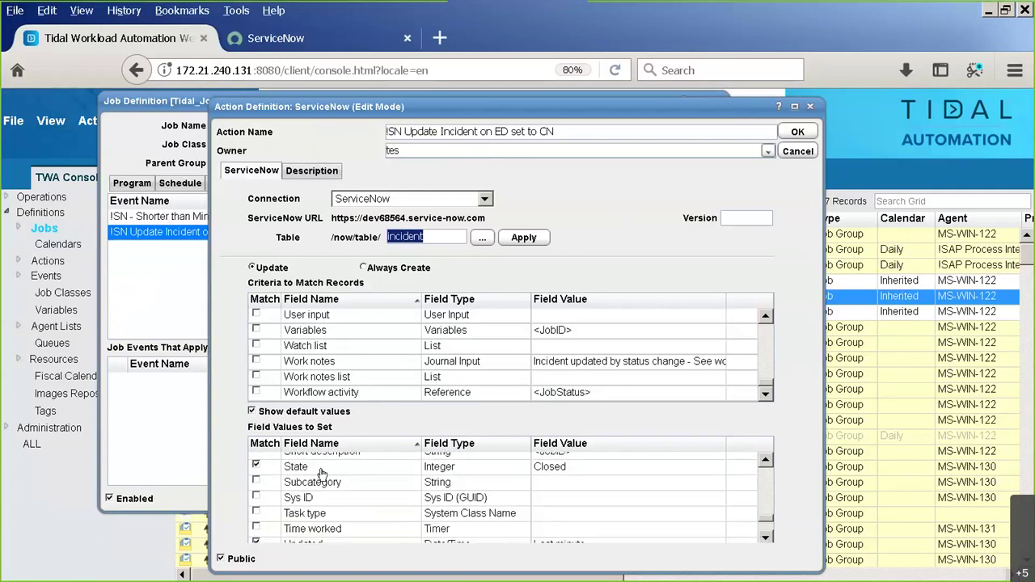
{"action": "left_click", "coordinate": [766, 539]}
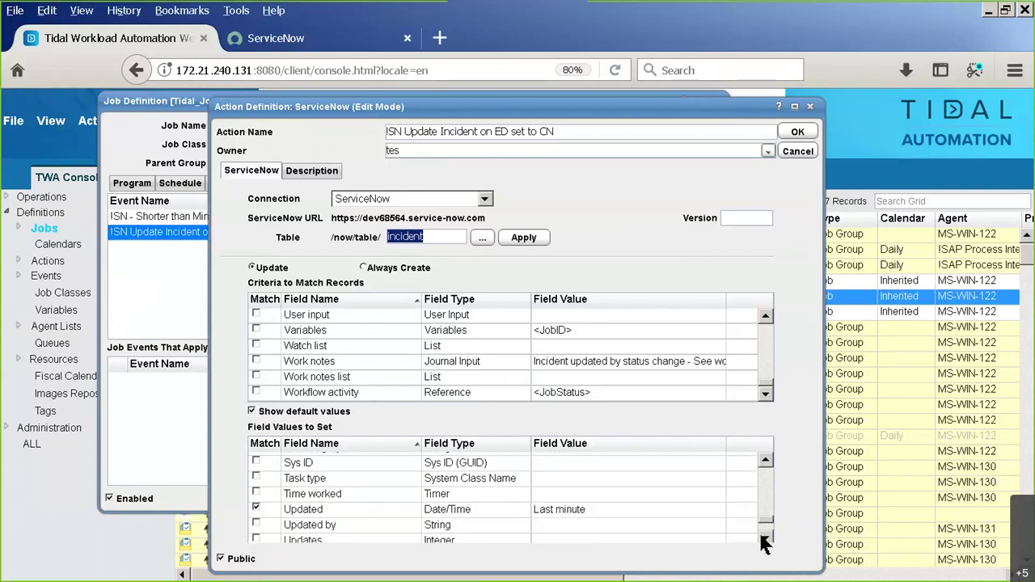
{"action": "left_click", "coordinate": [766, 540]}
{"action": "left_click", "coordinate": [765, 540]}
{"action": "left_click", "coordinate": [765, 539]}
{"action": "left_click", "coordinate": [766, 539]}
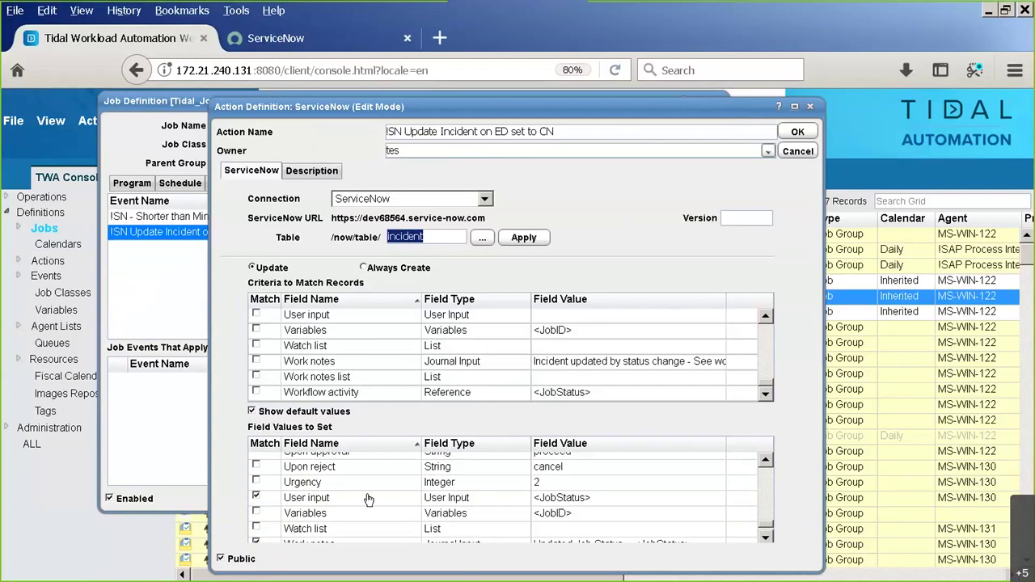
{"action": "left_click", "coordinate": [765, 540]}
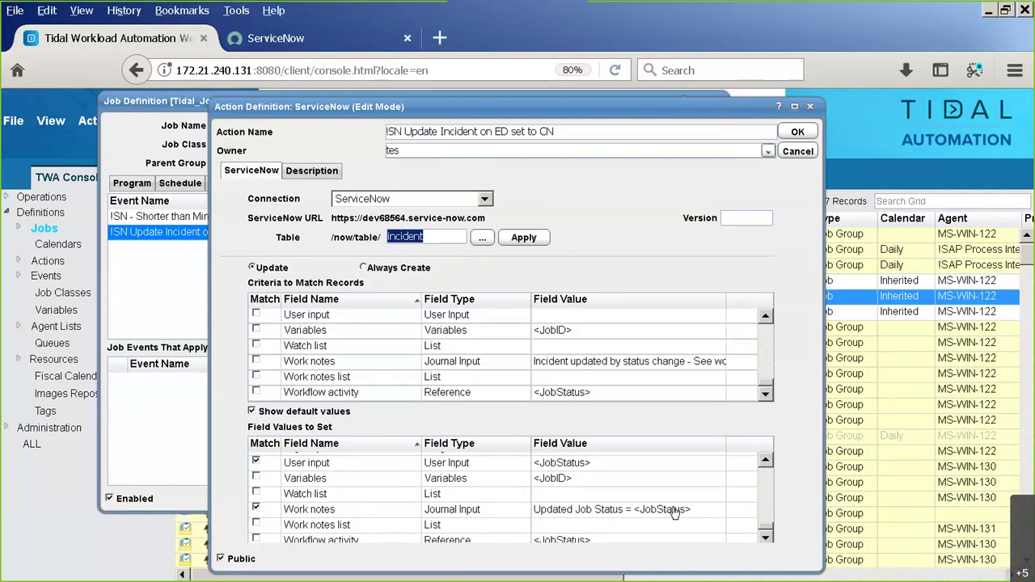
{"action": "left_click", "coordinate": [765, 537]}
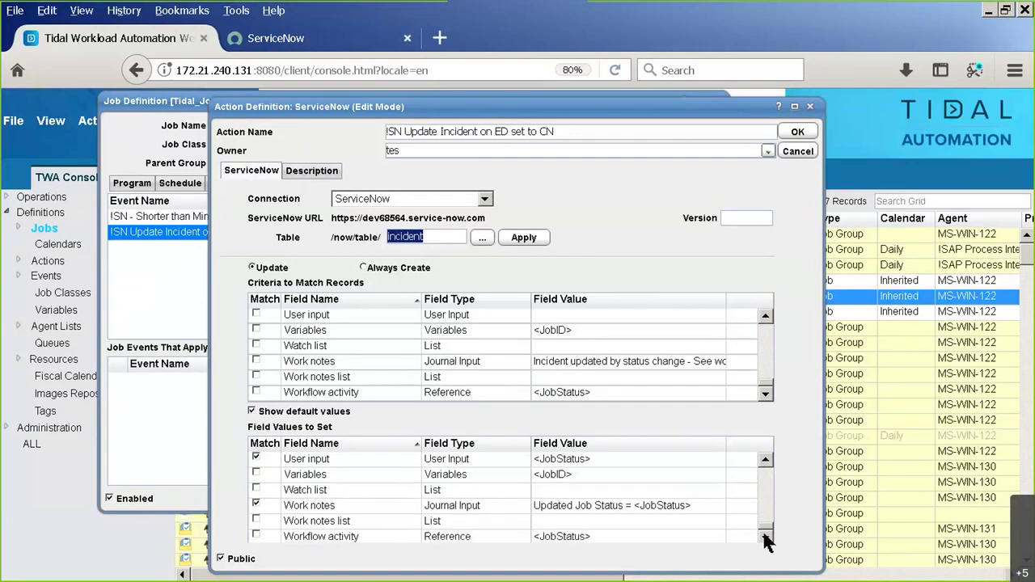
- Close the update action, its job event and the Tidal_Job_SLA_Event_Example job definition without saving
{"action": "left_click", "coordinate": [799, 153]}
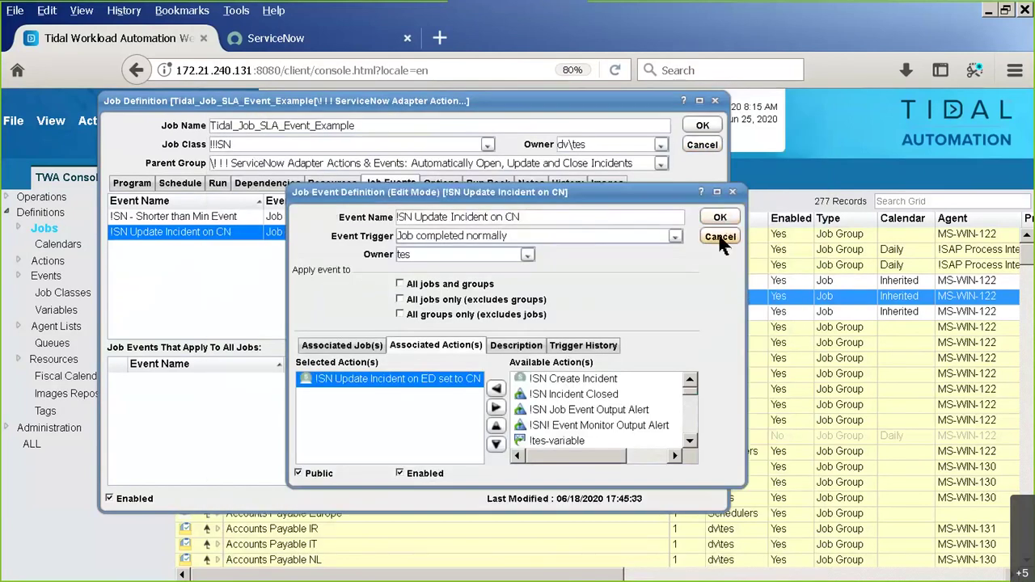
{"action": "left_click", "coordinate": [719, 240]}
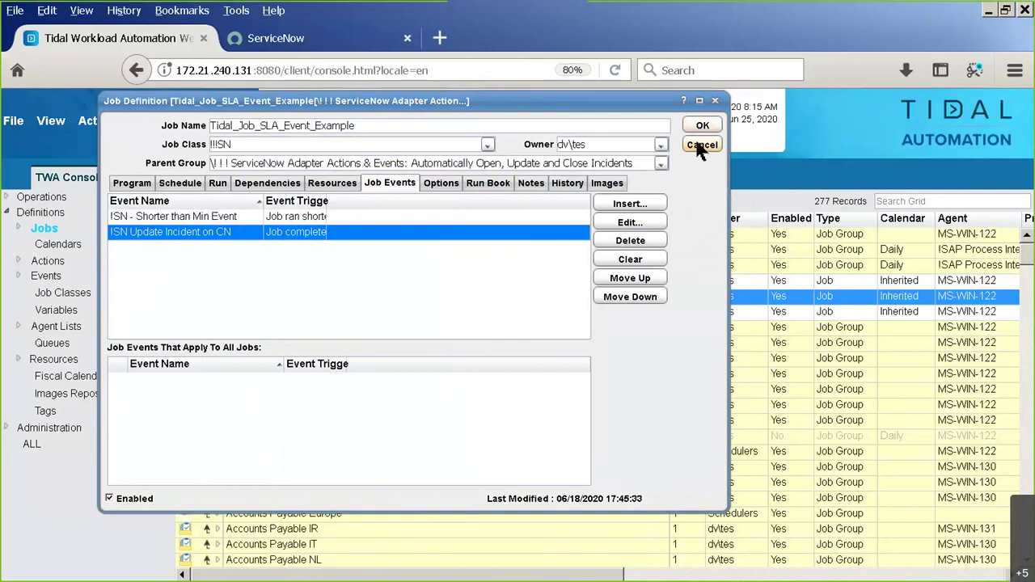
{"action": "left_click", "coordinate": [701, 148]}
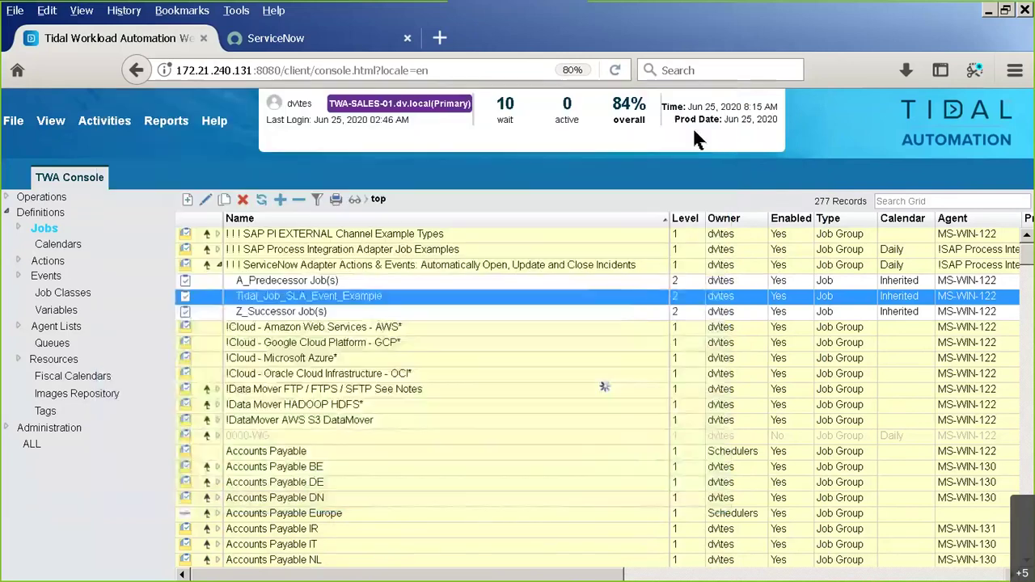
- Display the job activity filtered to Service Now and expand the ServiceNow Adapter Actions & Events job group
{"action": "left_click", "coordinate": [8, 212]}
{"action": "left_click", "coordinate": [7, 196]}
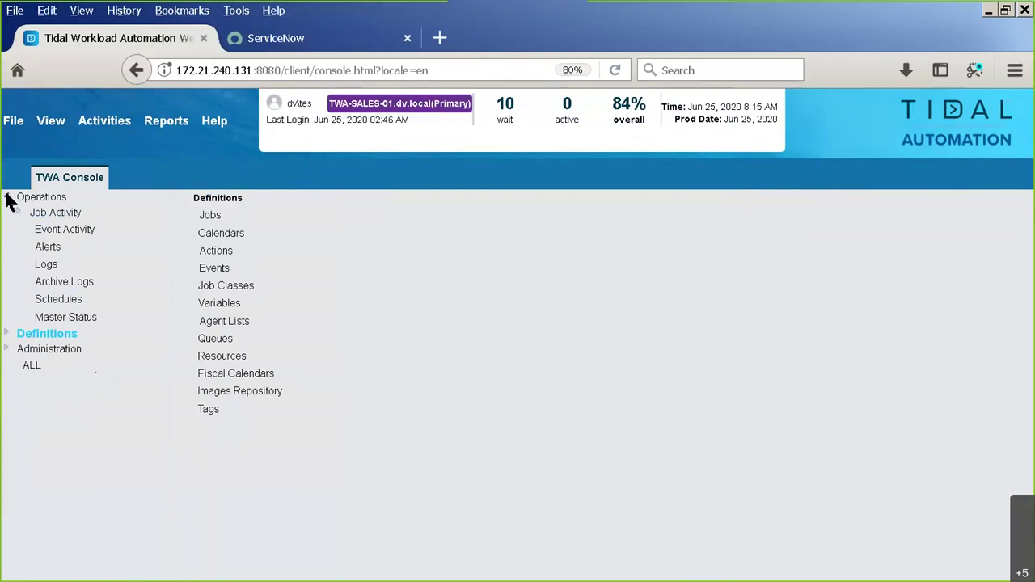
{"action": "left_click", "coordinate": [50, 212]}
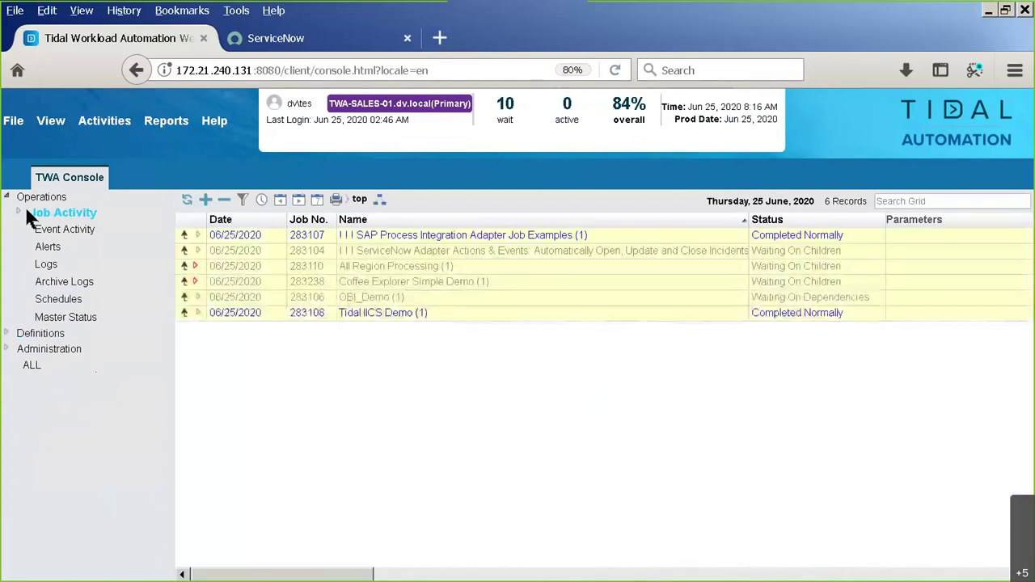
{"action": "left_click", "coordinate": [20, 213]}
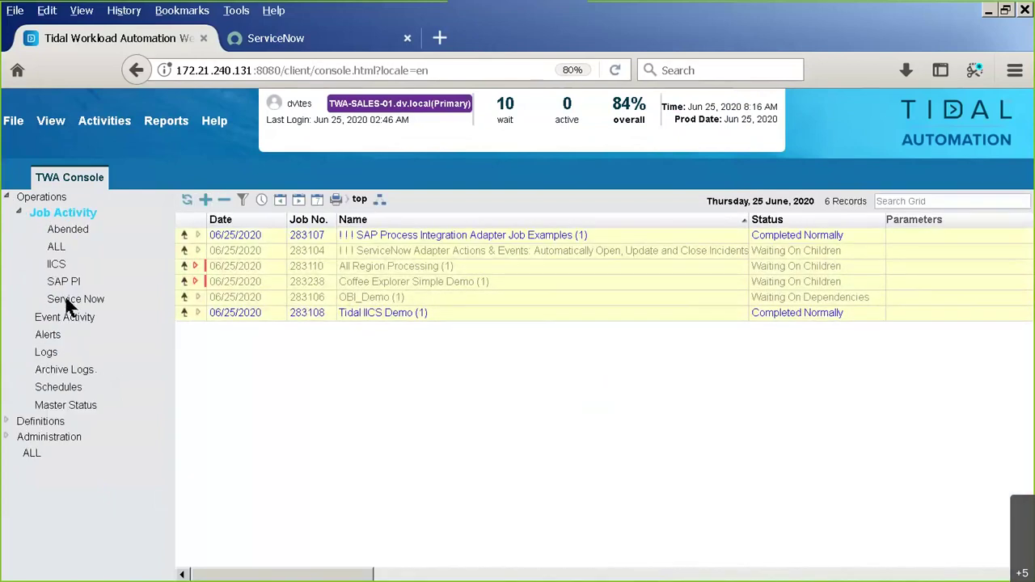
{"action": "left_click", "coordinate": [72, 298]}
{"action": "left_click", "coordinate": [197, 235]}
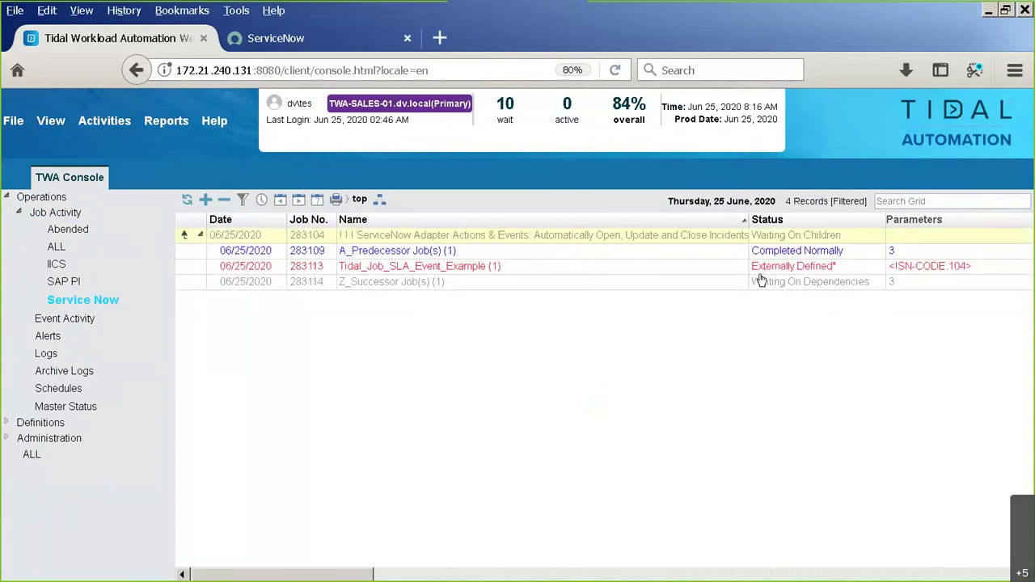
- Open the details of the Tidal_Job_SLA_Event_Example job instance and check its status, output and override settings
{"action": "double_click", "coordinate": [531, 267]}
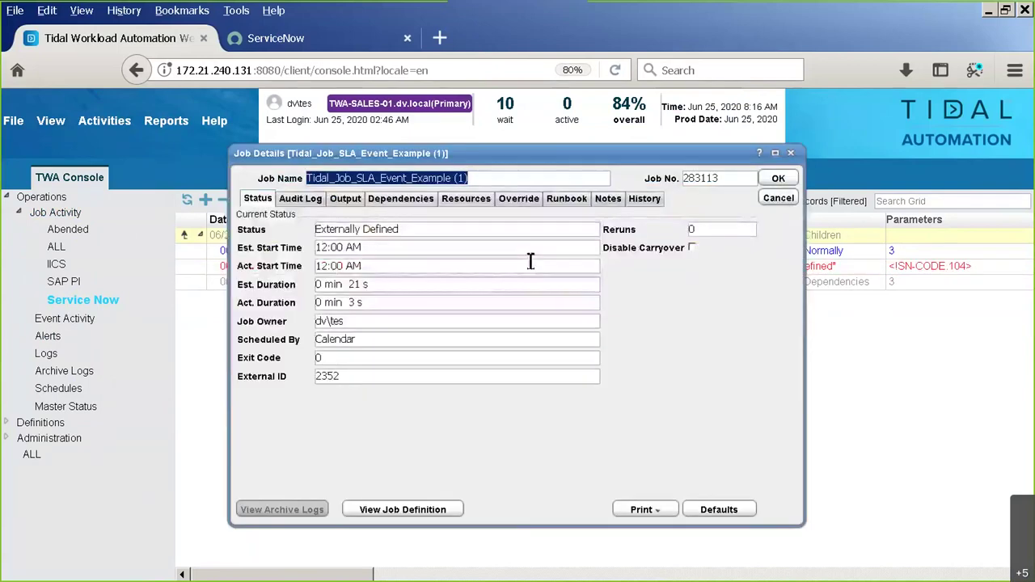
{"action": "left_click", "coordinate": [346, 199]}
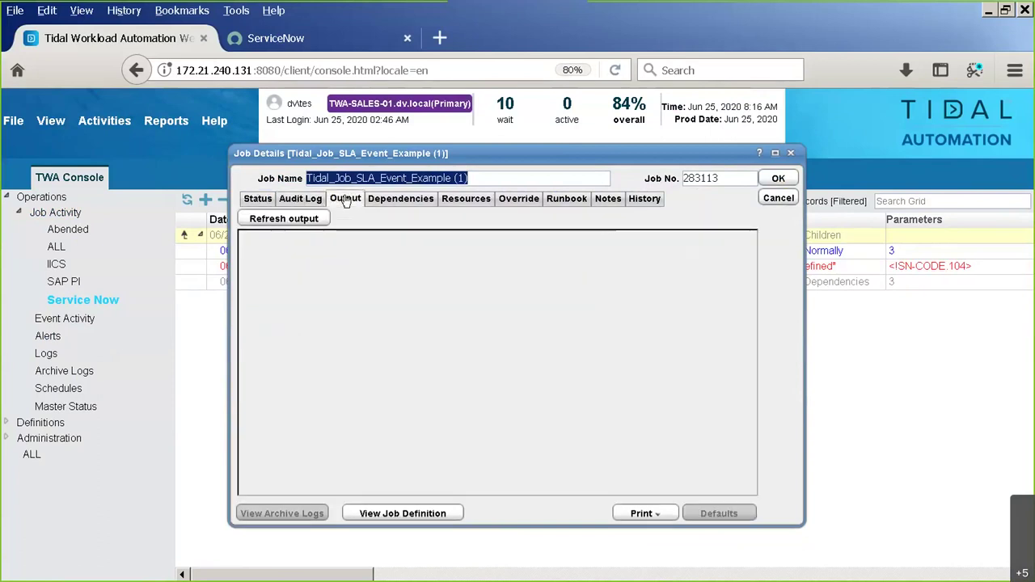
{"action": "left_click", "coordinate": [519, 199]}
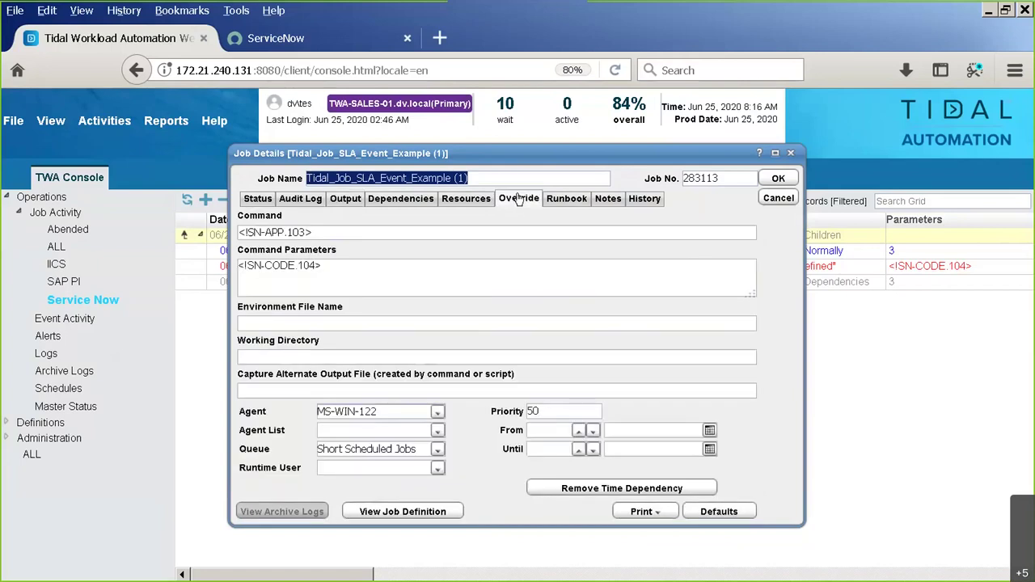
- Read the job's runbook operator instructions, highlighting the paragraph about closing the incident automatically
{"action": "left_click", "coordinate": [569, 199]}
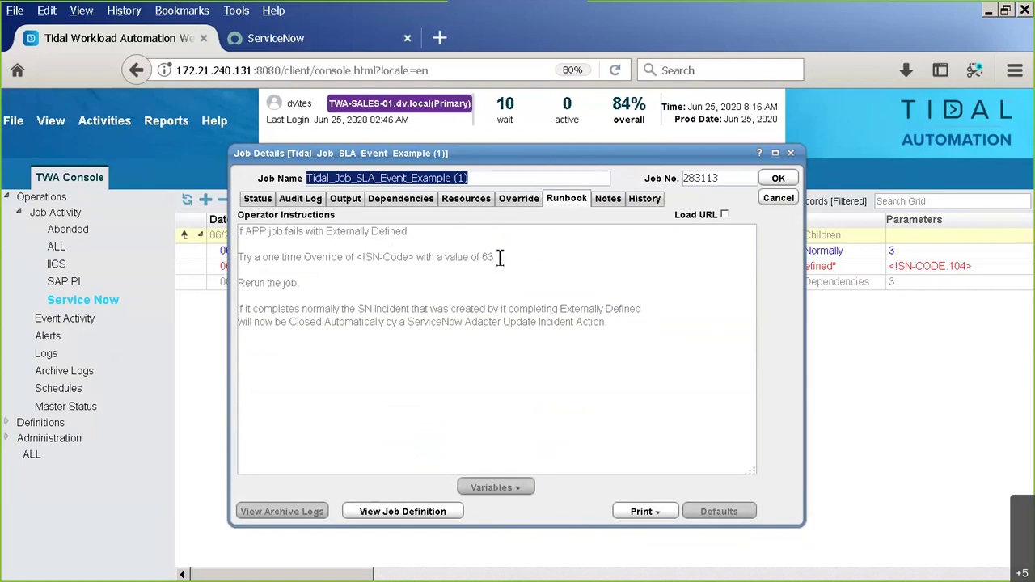
{"action": "mouse_move", "coordinate": [507, 258]}
{"action": "left_click_drag", "start_coordinate": [235, 308], "coordinate": [641, 308]}
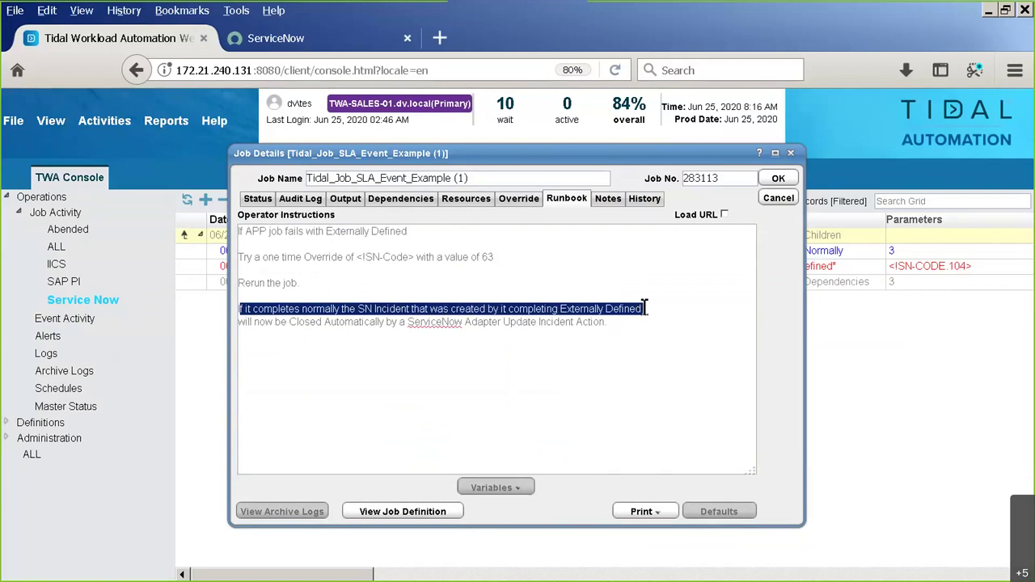
{"action": "left_click_drag", "start_coordinate": [645, 308], "coordinate": [617, 317]}
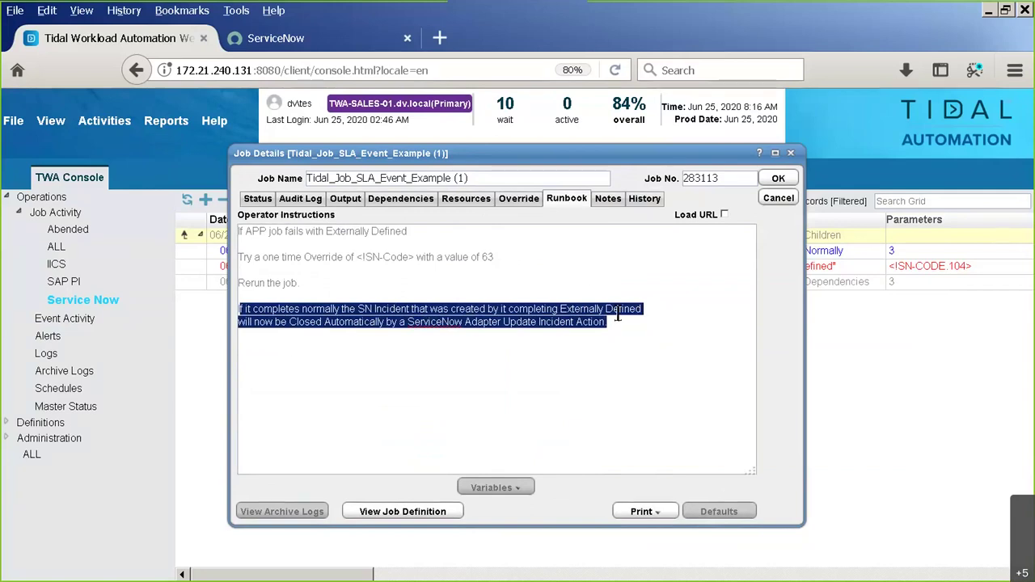
- Override the job instance's command parameters with 63 and save the changes
{"action": "left_click", "coordinate": [516, 200]}
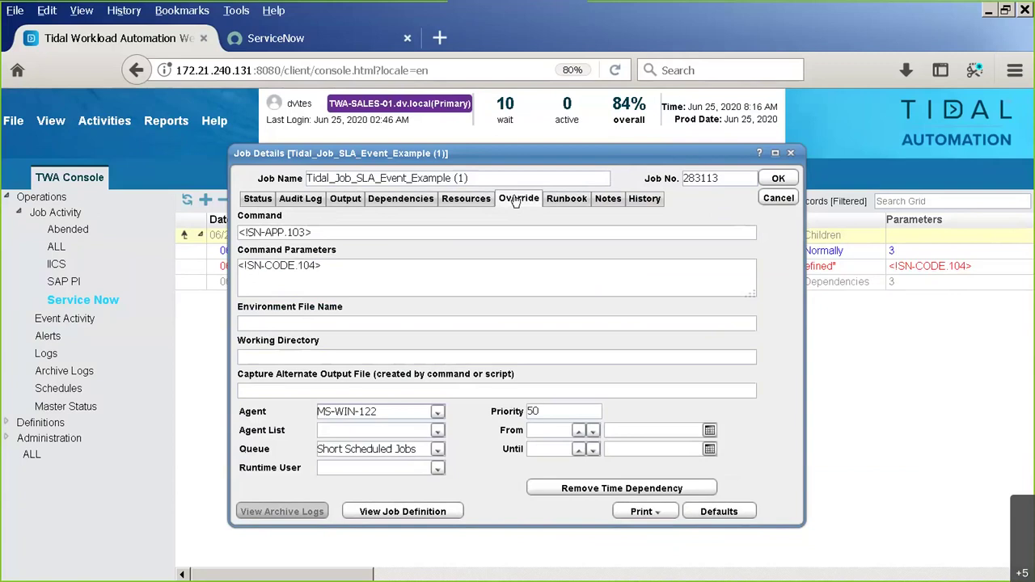
{"action": "left_click_drag", "start_coordinate": [328, 265], "coordinate": [219, 264]}
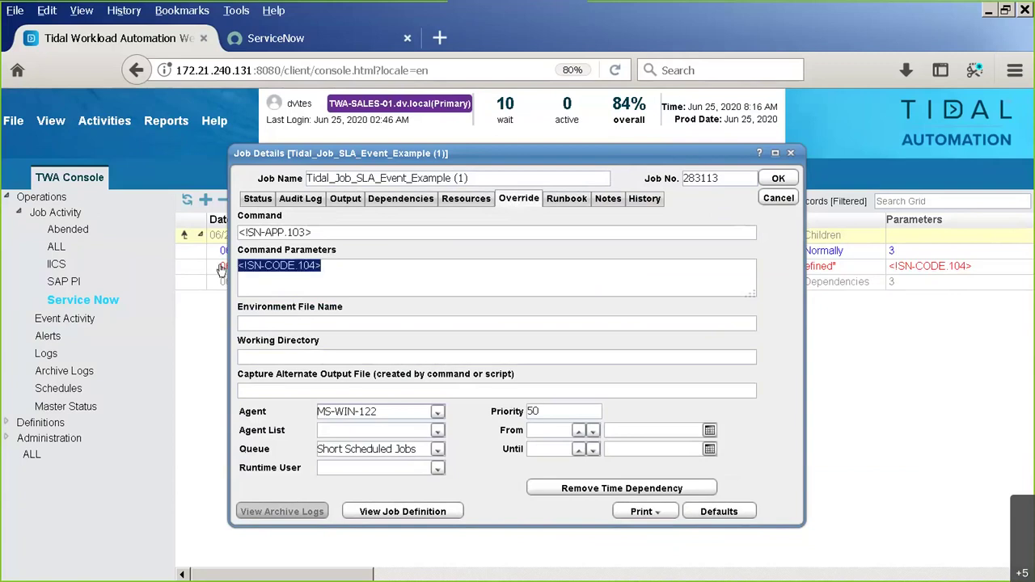
{"action": "type", "text": "63"}
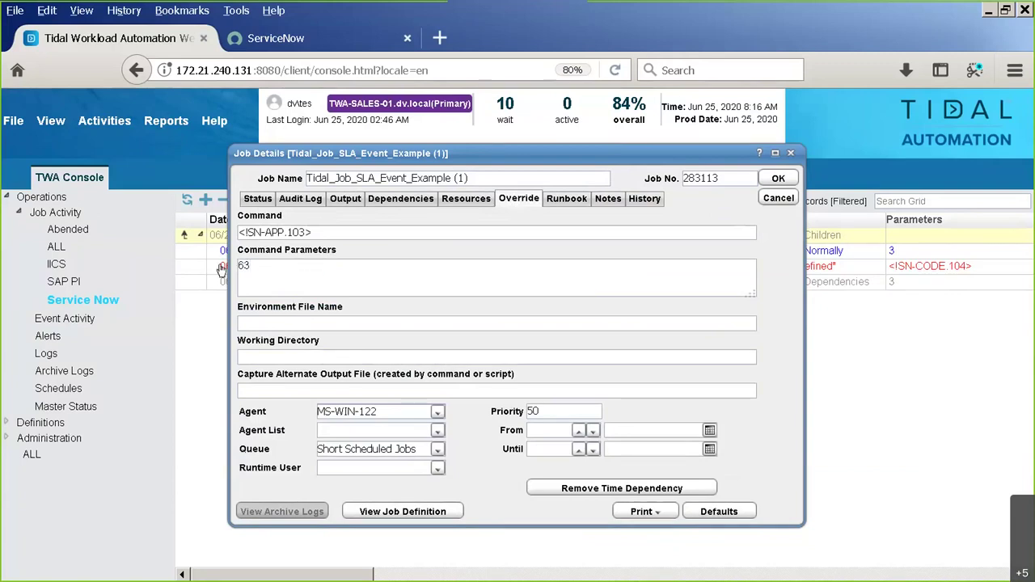
{"action": "left_click", "coordinate": [780, 179]}
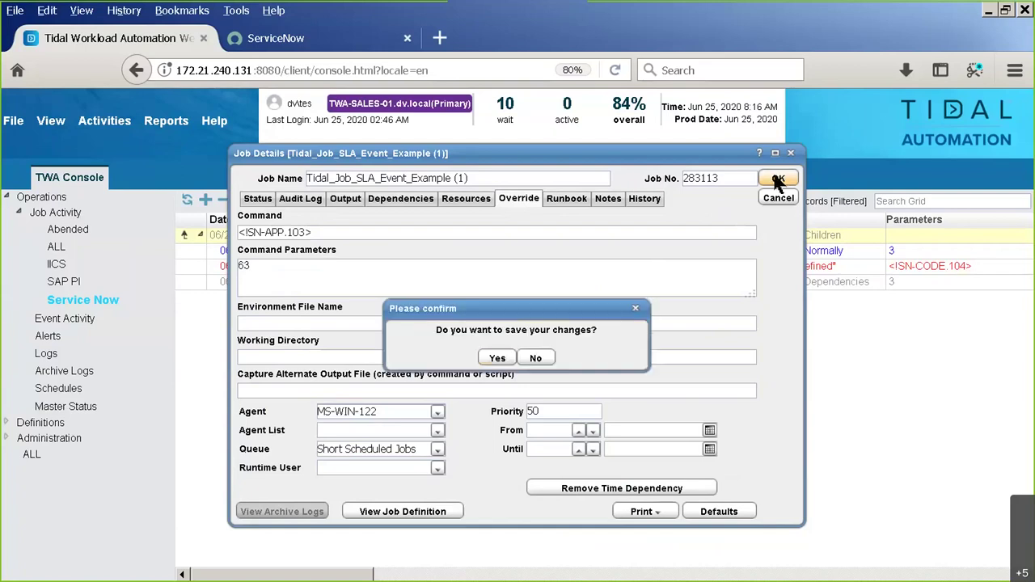
{"action": "left_click", "coordinate": [499, 359]}
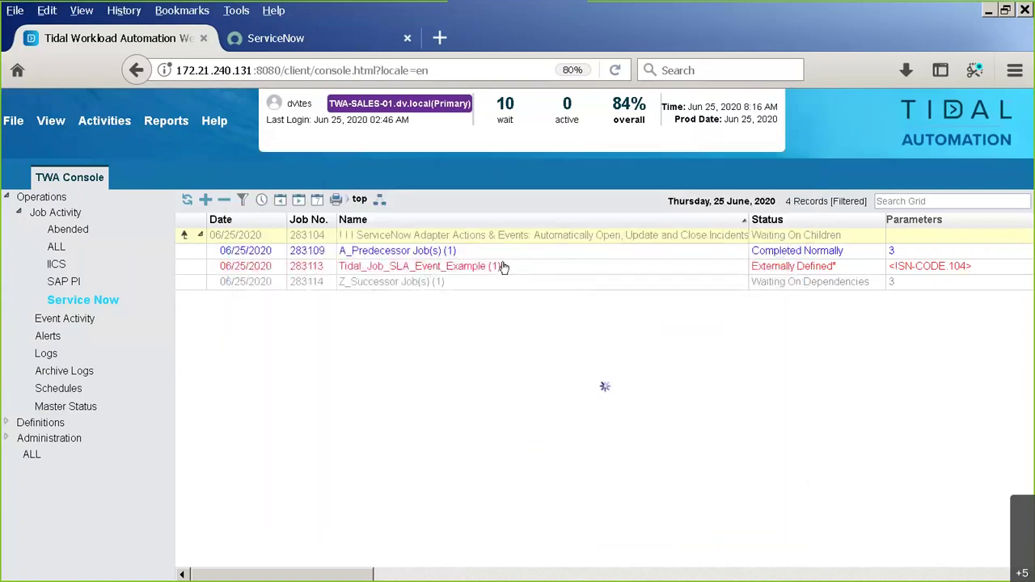
- Rerun the Tidal_Job_SLA_Event_Example job without rerunning the jobs that depend on it
{"action": "right_click", "coordinate": [503, 267]}
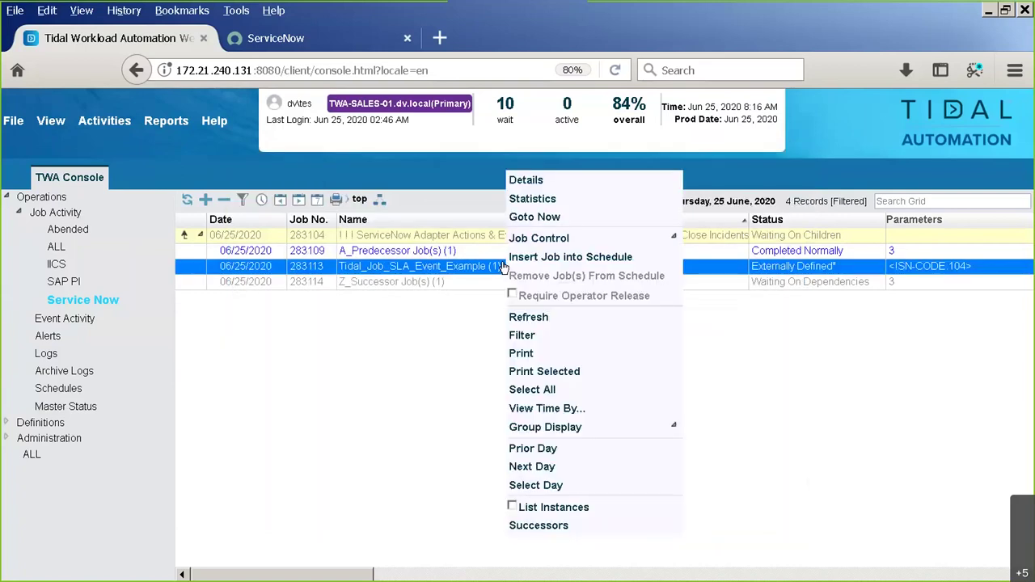
{"action": "mouse_move", "coordinate": [674, 239]}
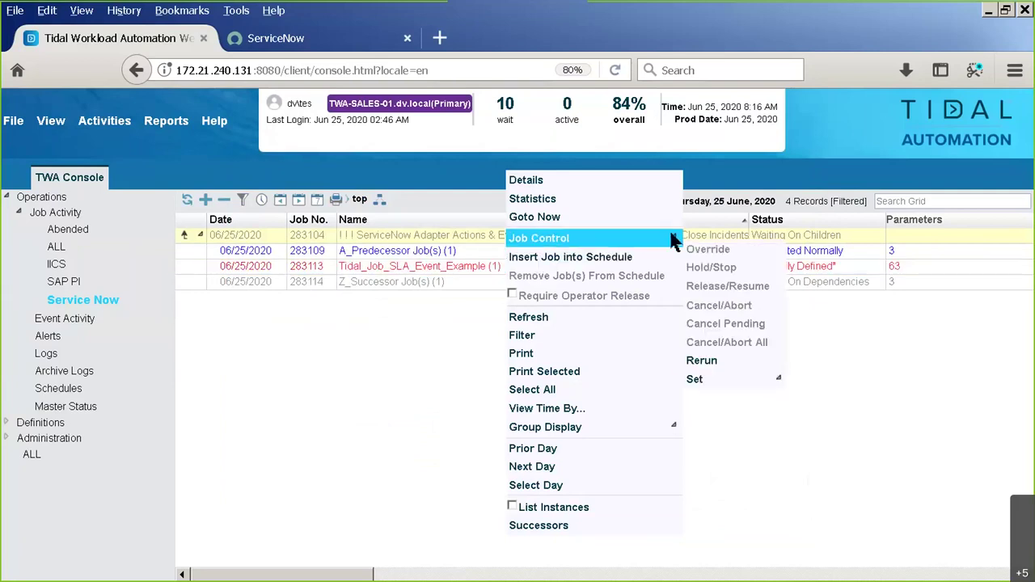
{"action": "left_click", "coordinate": [719, 364]}
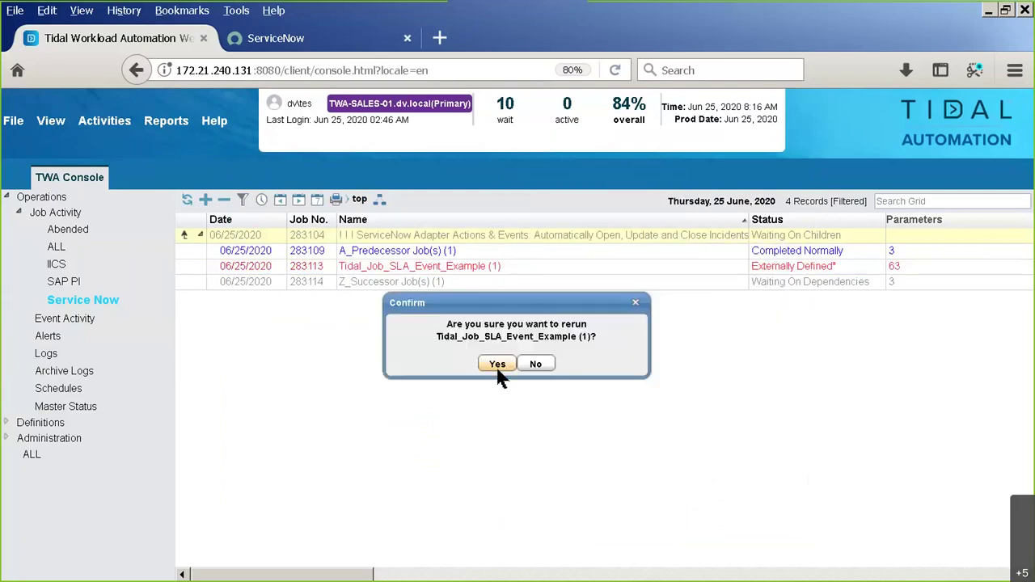
{"action": "left_click", "coordinate": [499, 365]}
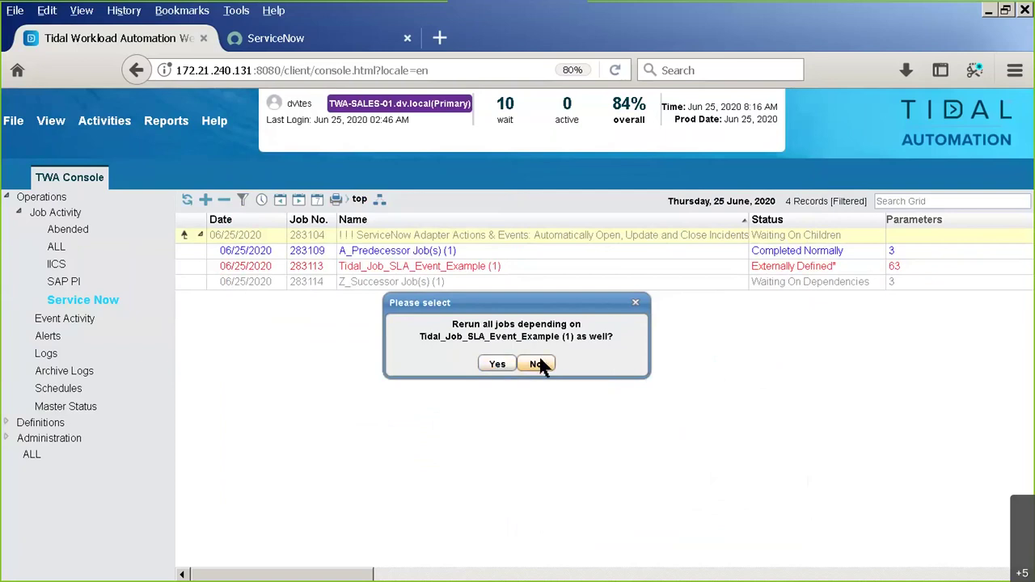
{"action": "left_click", "coordinate": [539, 364]}
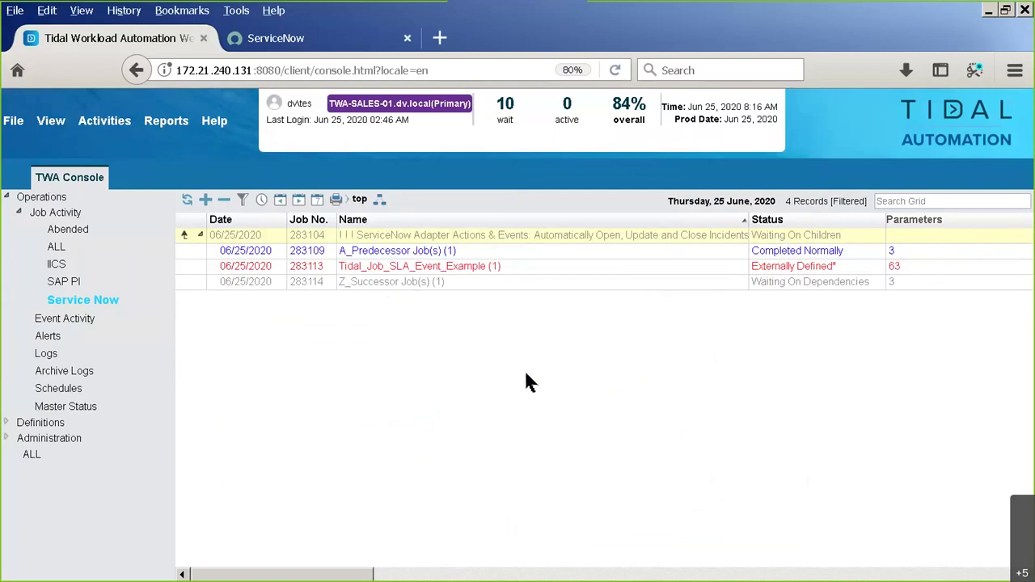
- Switch to ServiceNow and examine the TIDAL incidents' columns, comparing status, resolution, closing and comment fields of the open and closed incidents
{"action": "left_click", "coordinate": [257, 42]}
{"action": "left_click", "coordinate": [619, 305]}
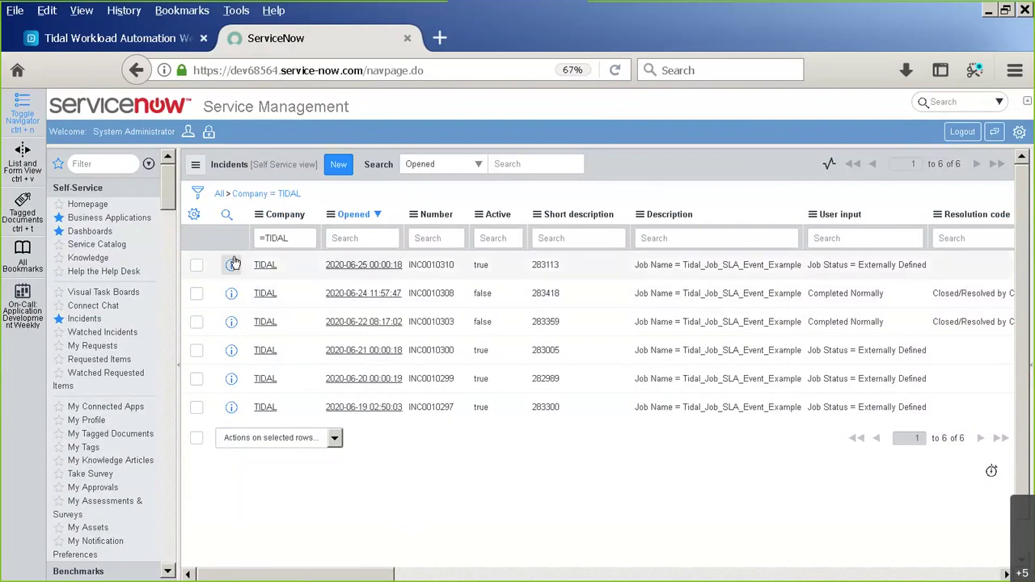
{"action": "left_click_drag", "start_coordinate": [362, 574], "coordinate": [433, 574]}
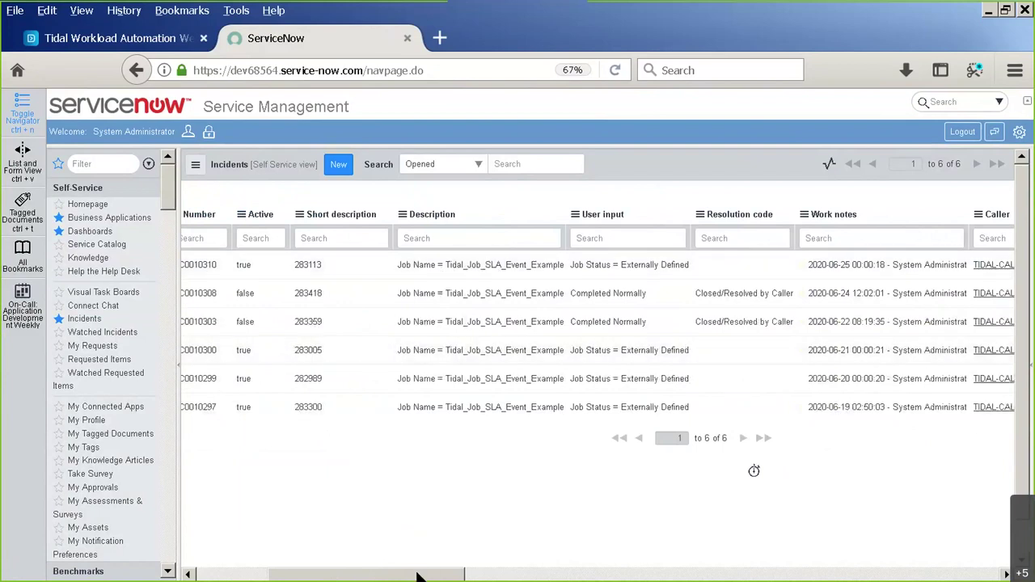
{"action": "scroll", "coordinate": [428, 564], "scroll_direction": "right", "scroll_amount": 3}
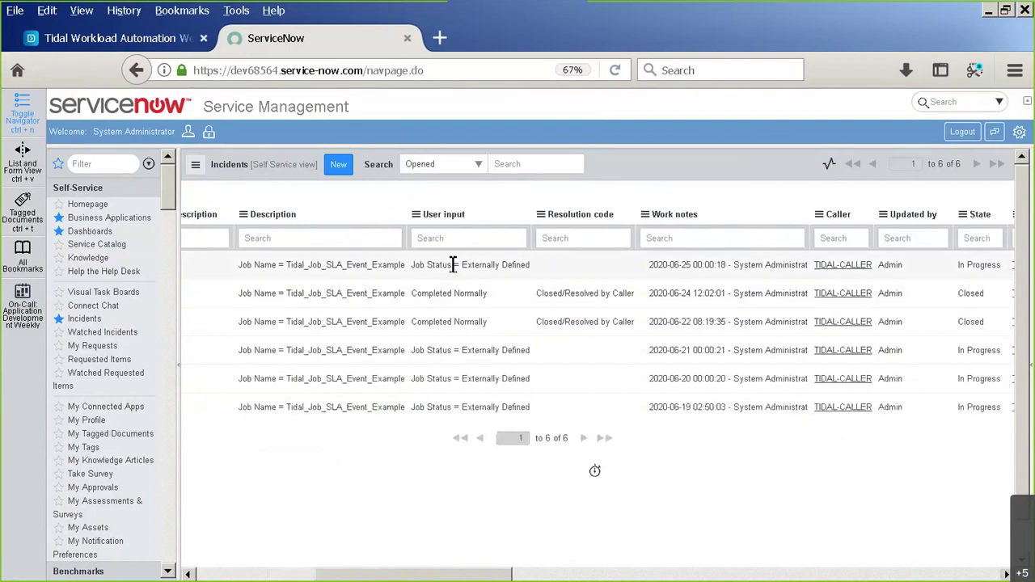
{"action": "scroll", "coordinate": [449, 577], "scroll_direction": "right", "scroll_amount": 3}
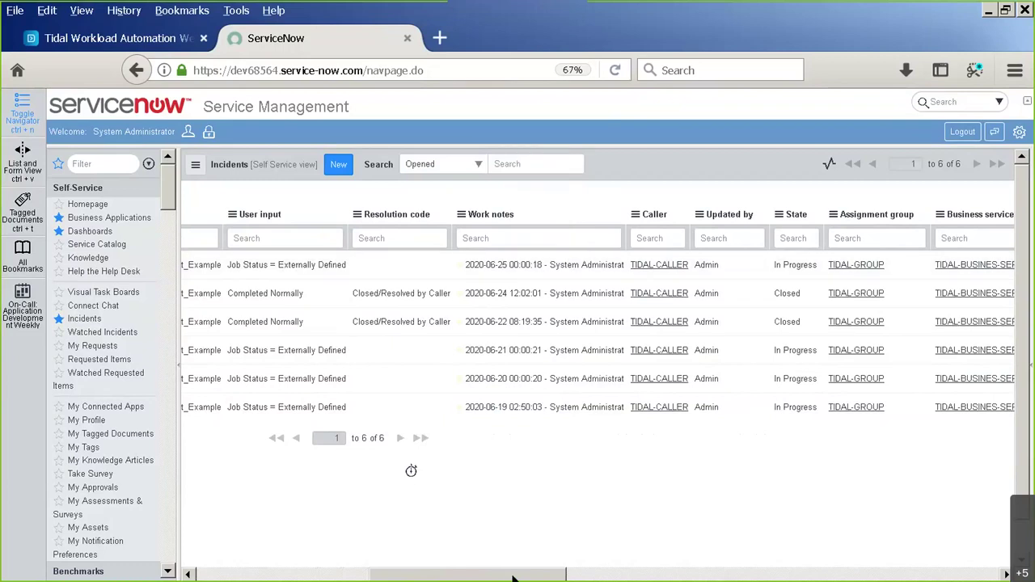
{"action": "left_click_drag", "start_coordinate": [513, 575], "coordinate": [608, 575]}
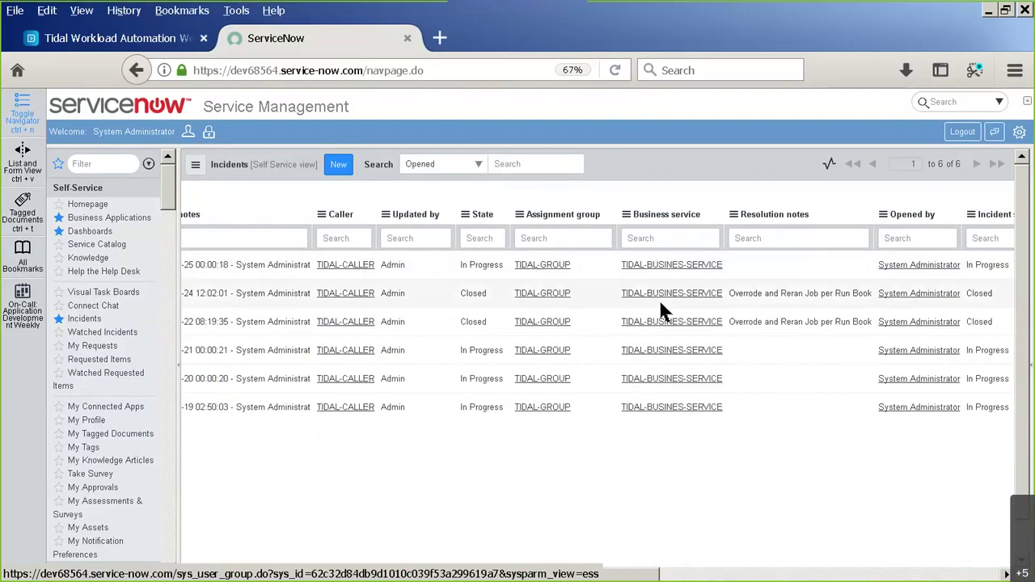
{"action": "left_click_drag", "start_coordinate": [601, 575], "coordinate": [731, 560]}
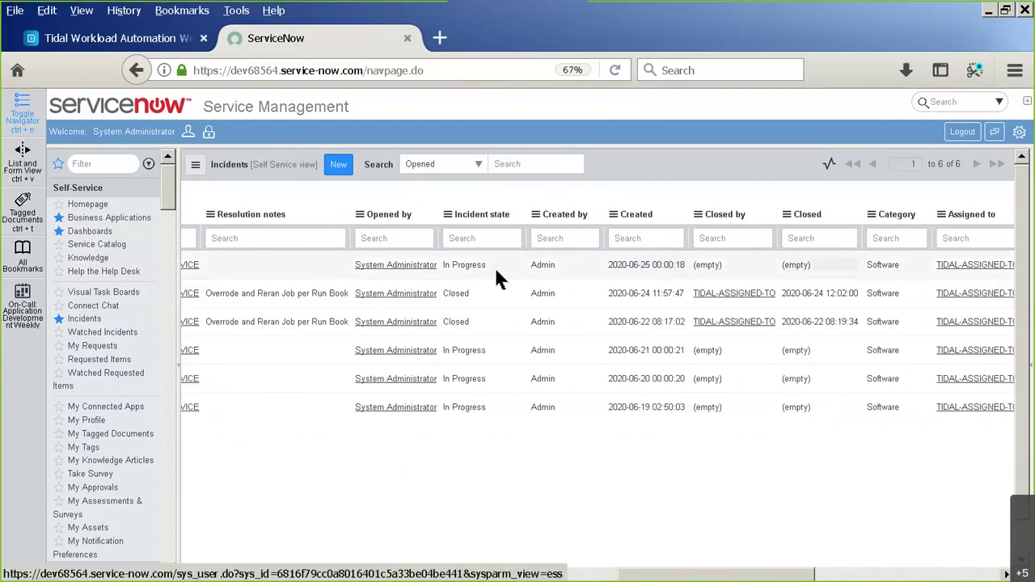
{"action": "left_click_drag", "start_coordinate": [646, 577], "coordinate": [791, 572]}
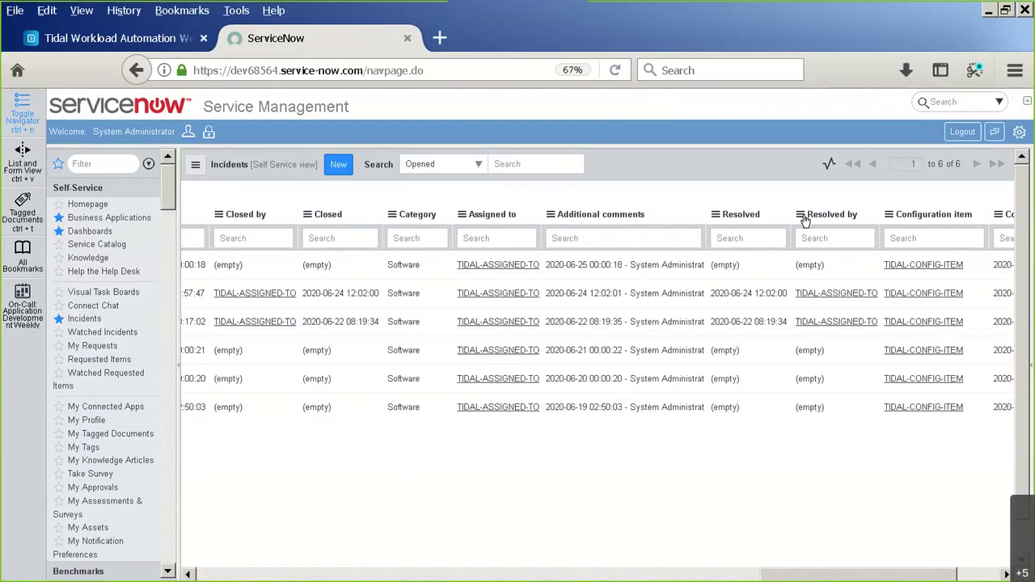
{"action": "left_click_drag", "start_coordinate": [805, 573], "coordinate": [894, 579]}
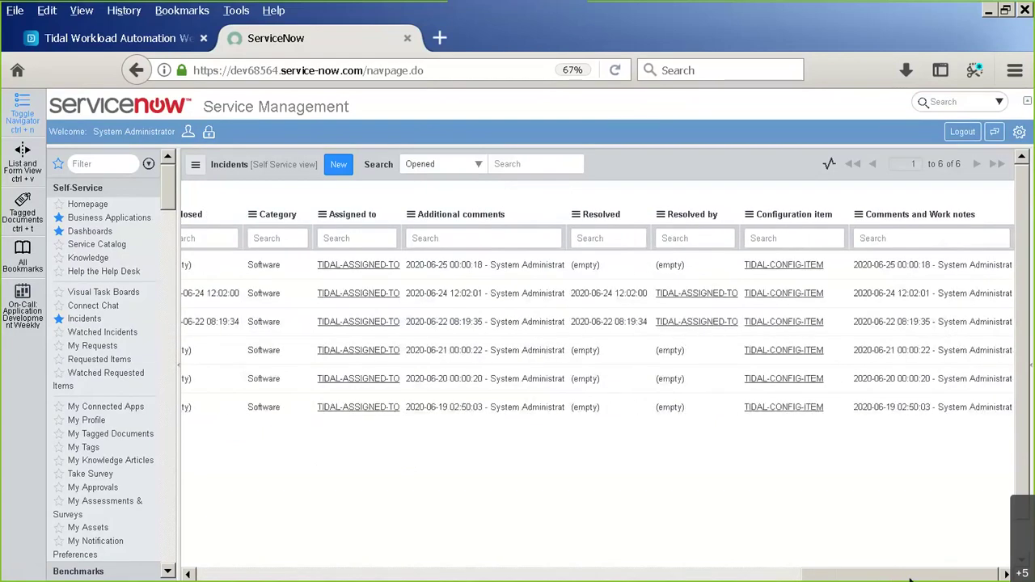
- Switch to Tidal and check the event activity and the Service Now job activity after the rerun
{"action": "left_click", "coordinate": [101, 40]}
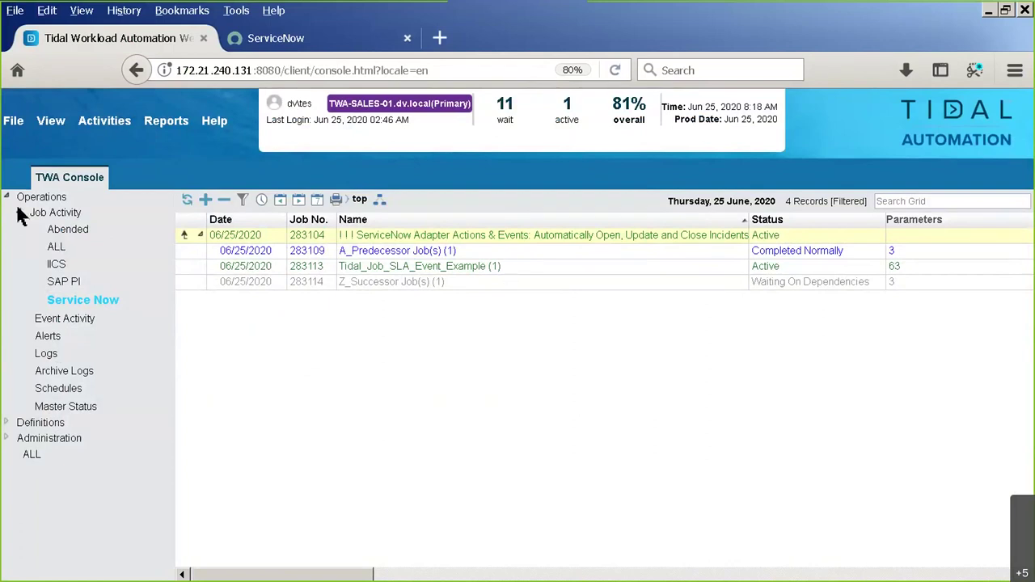
{"action": "left_click", "coordinate": [51, 321]}
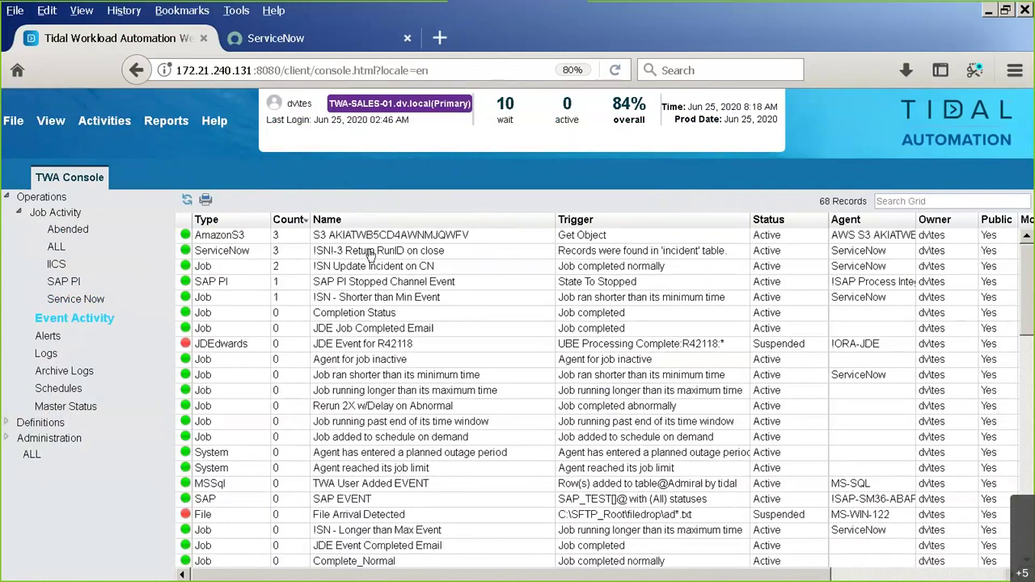
{"action": "left_click", "coordinate": [68, 212]}
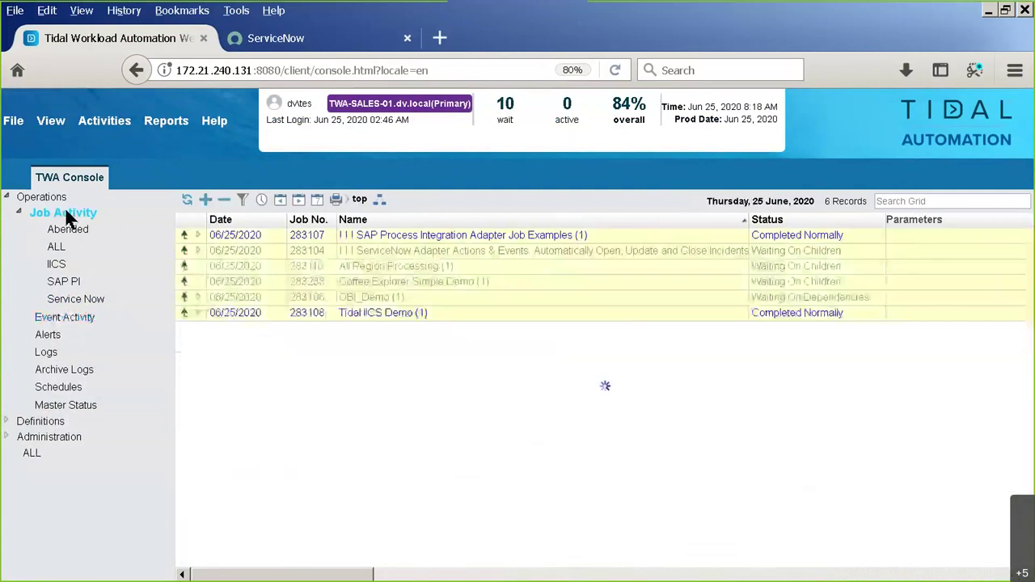
{"action": "left_click", "coordinate": [75, 301]}
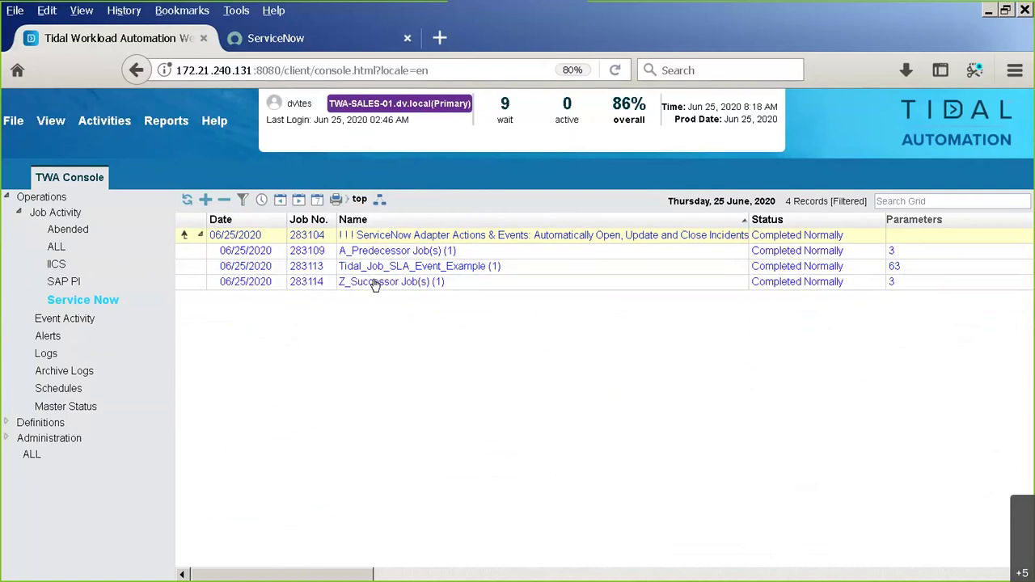
- Switch back to ServiceNow, reload the page and open the Self-Service Incidents list
{"action": "left_click", "coordinate": [326, 46]}
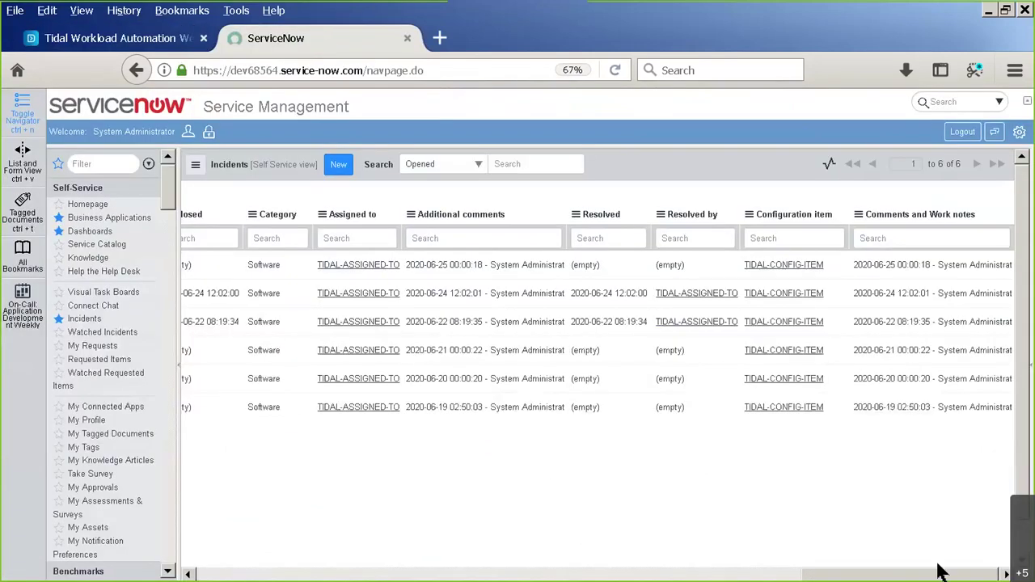
{"action": "left_click_drag", "start_coordinate": [935, 575], "coordinate": [271, 561]}
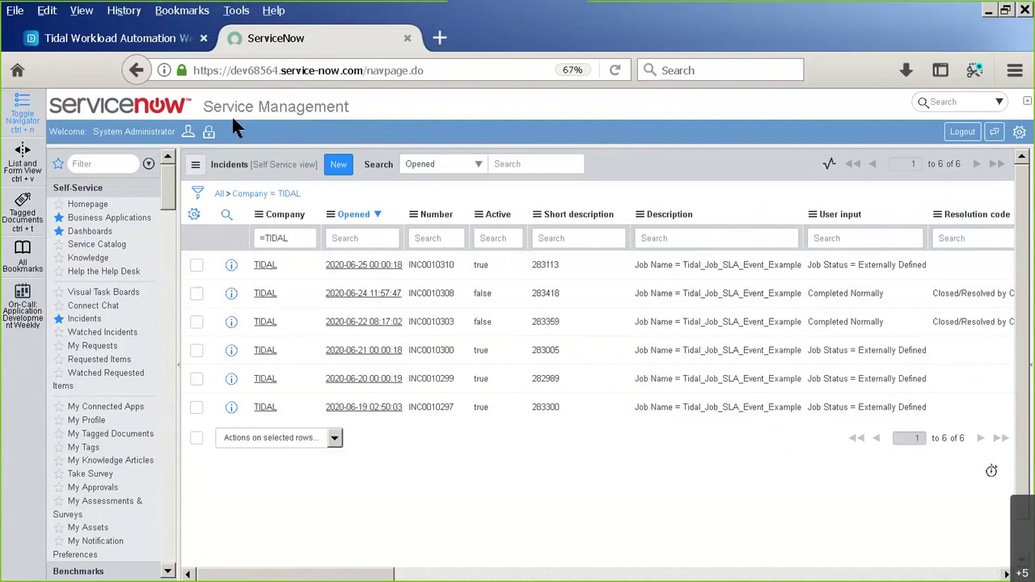
{"action": "left_click", "coordinate": [615, 71]}
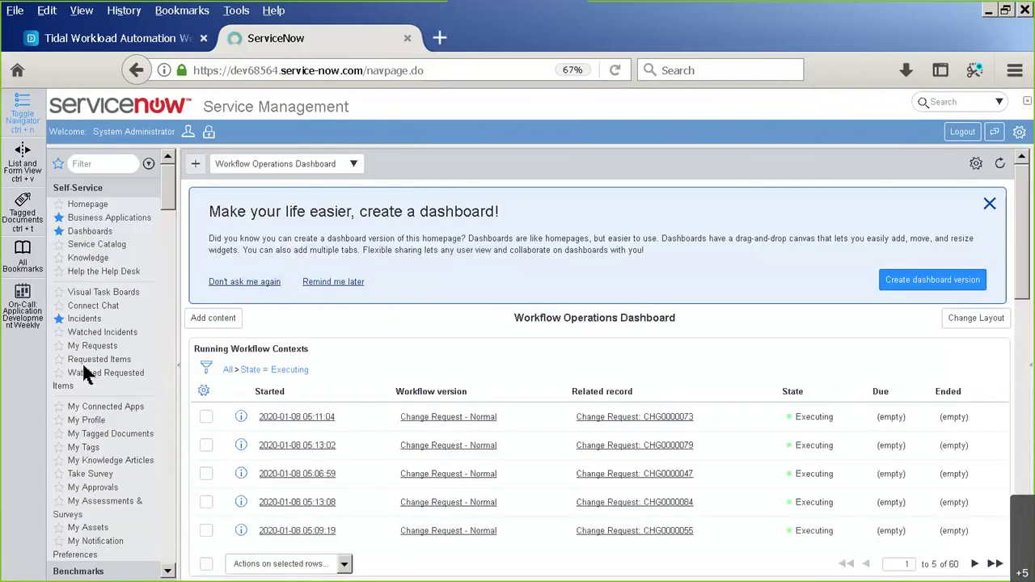
{"action": "left_click", "coordinate": [89, 319]}
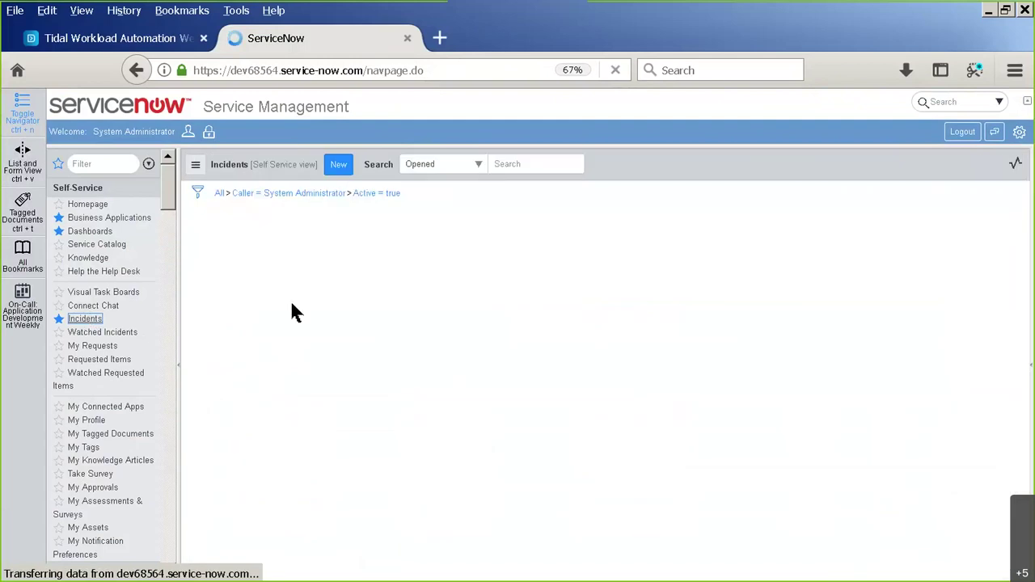
- Filter the incidents by Company is TIDAL in place of the Caller and Active conditions, and check the job 283113 incident's resolution fields
{"action": "left_click", "coordinate": [195, 192]}
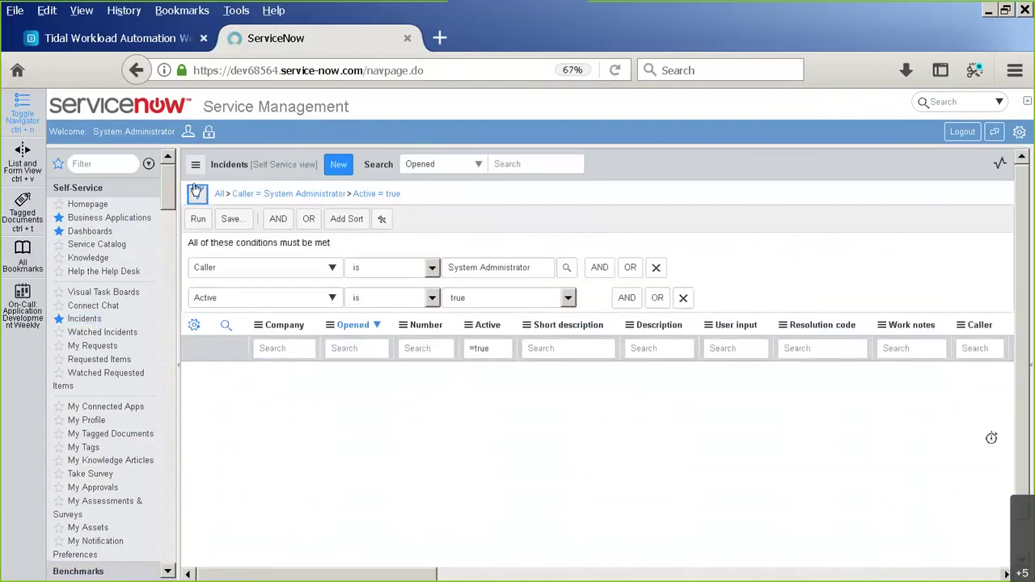
{"action": "left_click", "coordinate": [685, 298]}
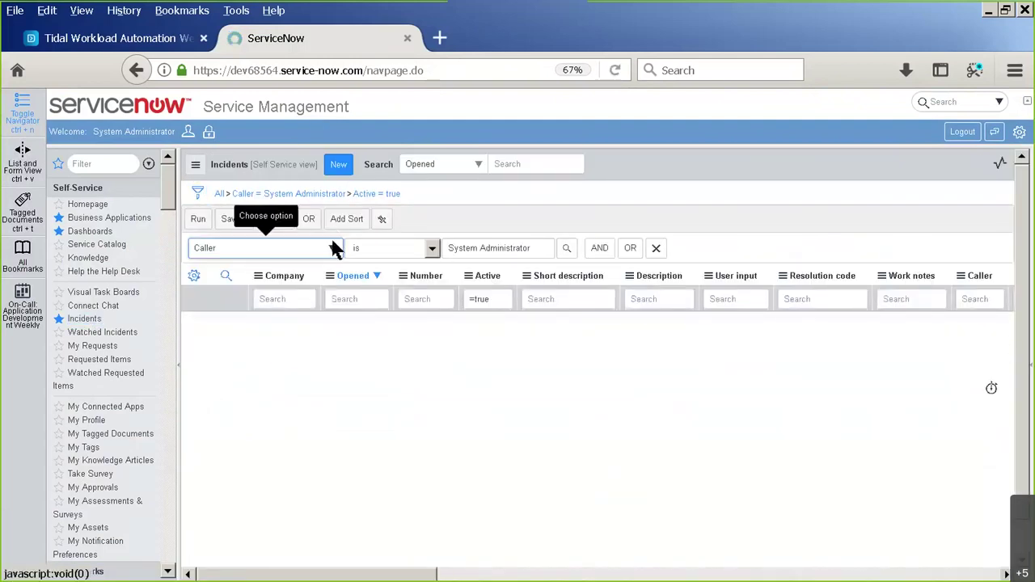
{"action": "left_click", "coordinate": [331, 247]}
{"action": "scroll", "coordinate": [336, 410], "scroll_direction": "down", "scroll_amount": 5}
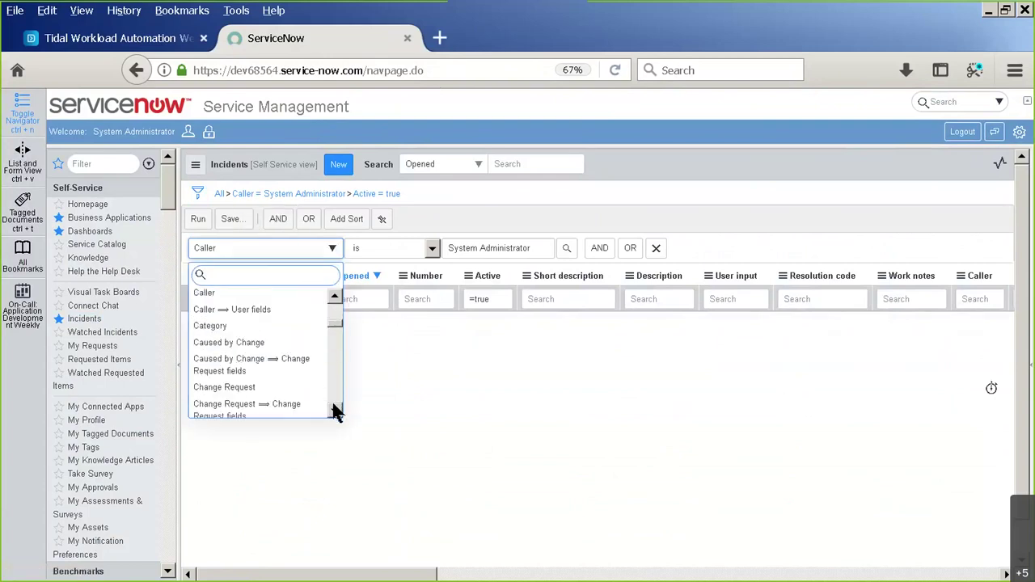
{"action": "scroll", "coordinate": [337, 410], "scroll_direction": "down", "scroll_amount": 2}
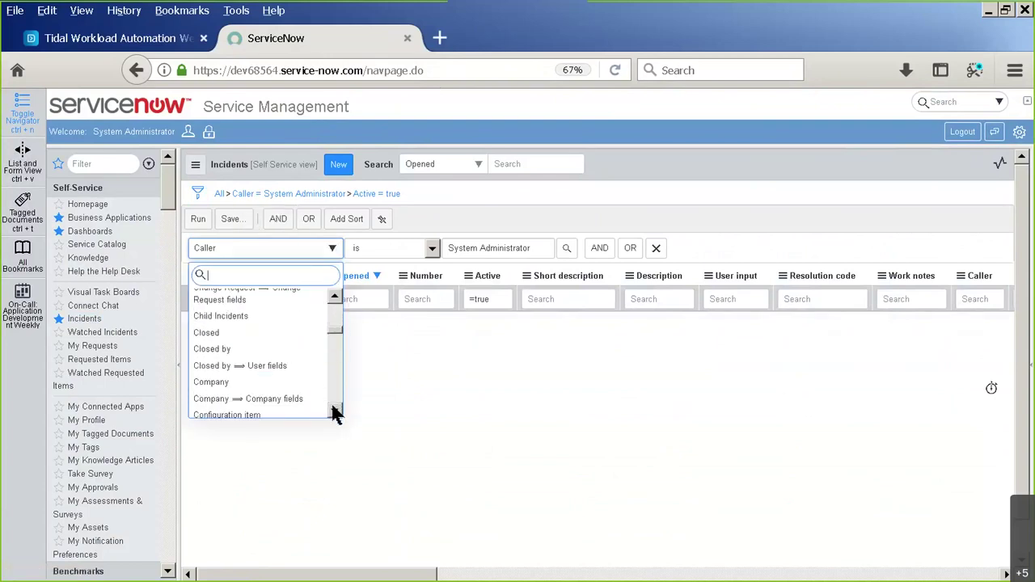
{"action": "left_click", "coordinate": [217, 383]}
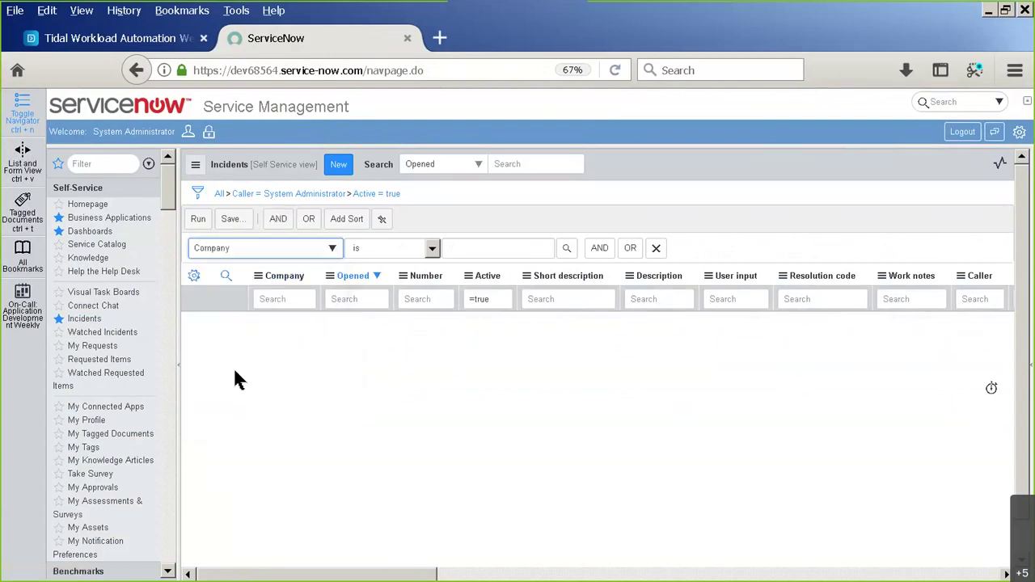
{"action": "left_click", "coordinate": [477, 249]}
{"action": "type", "text": "t"}
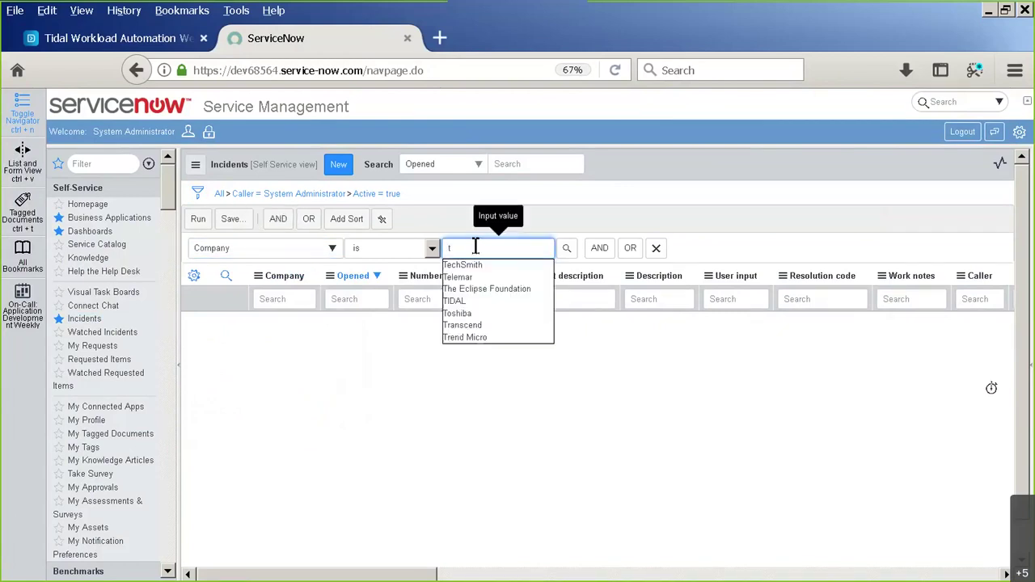
{"action": "left_click", "coordinate": [457, 301]}
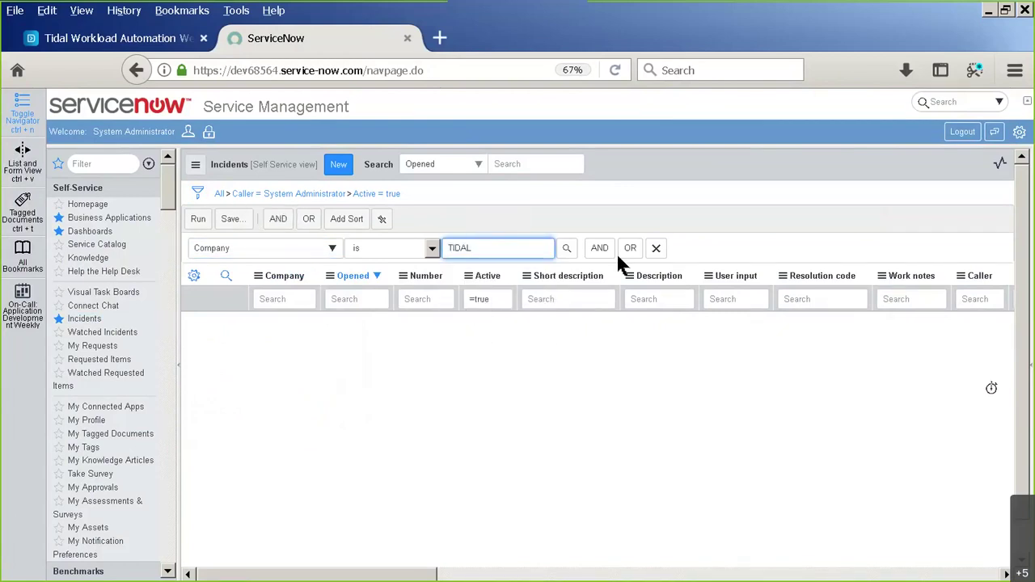
{"action": "left_click", "coordinate": [198, 218]}
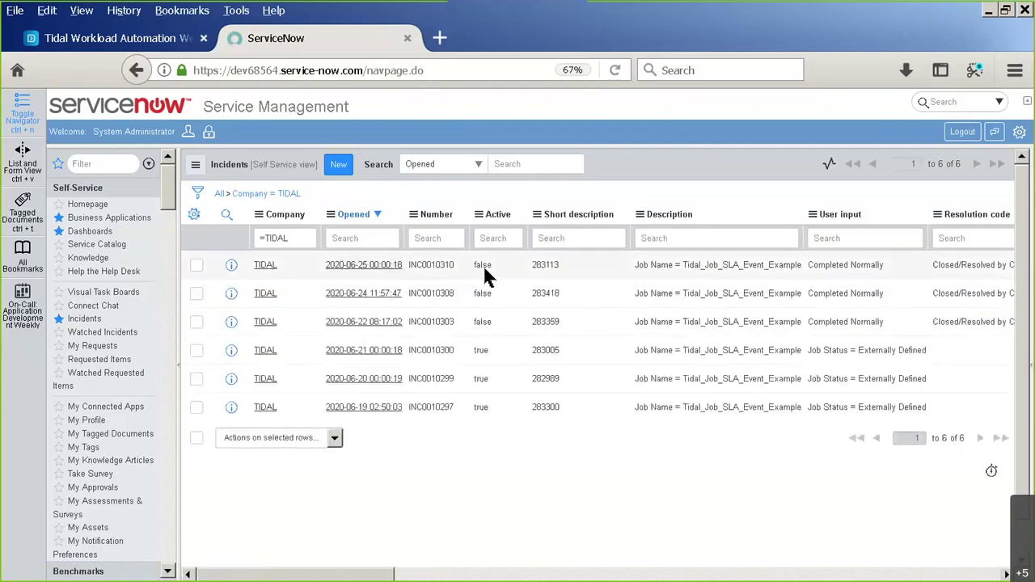
{"action": "left_click_drag", "start_coordinate": [395, 573], "coordinate": [427, 574]}
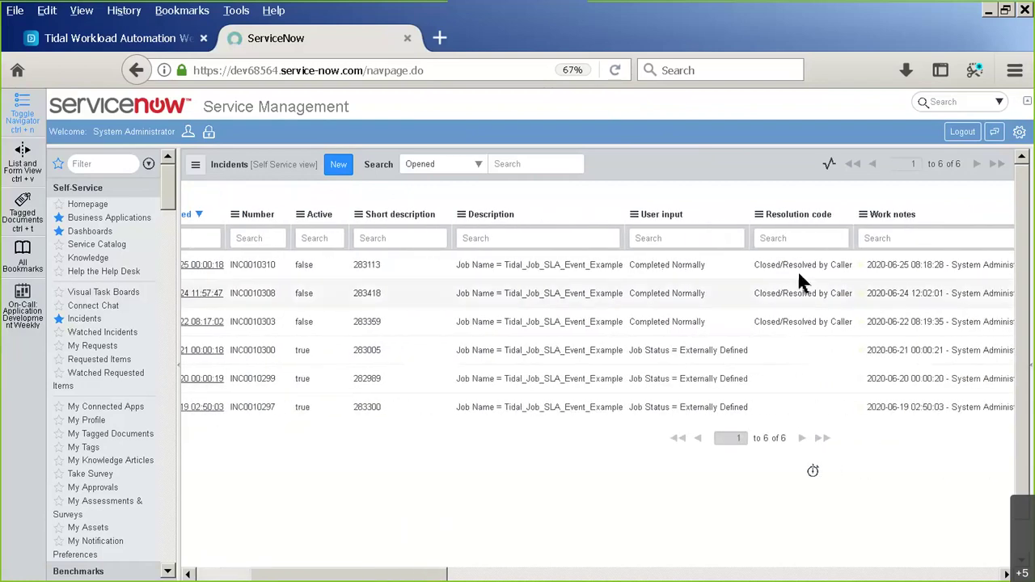
- Check the resolution code of the job 283113 incident and open its full record from the preview
{"action": "left_click_drag", "start_coordinate": [751, 259], "coordinate": [833, 260]}
{"action": "left_click", "coordinate": [833, 262]}
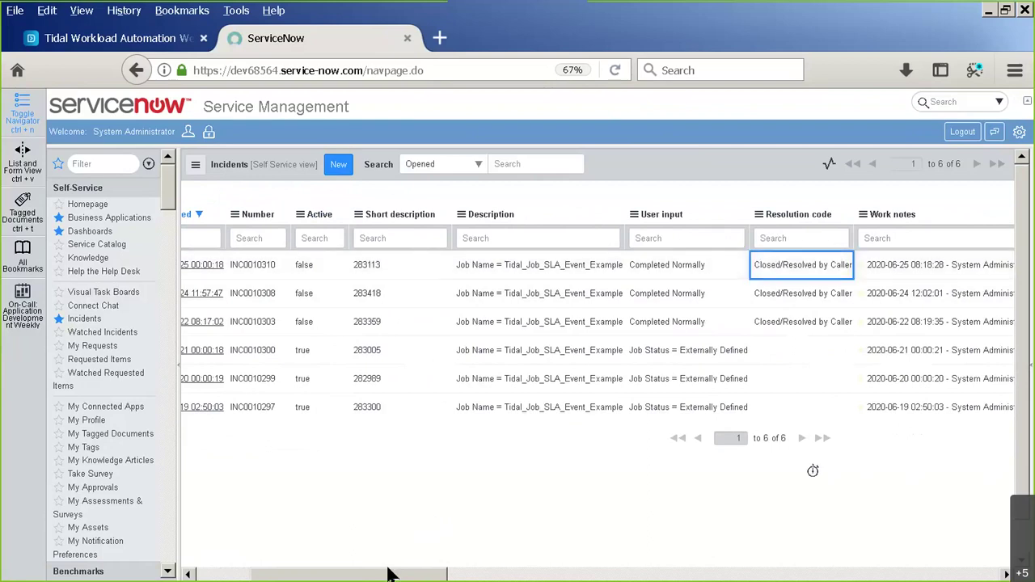
{"action": "left_click_drag", "start_coordinate": [389, 574], "coordinate": [317, 574]}
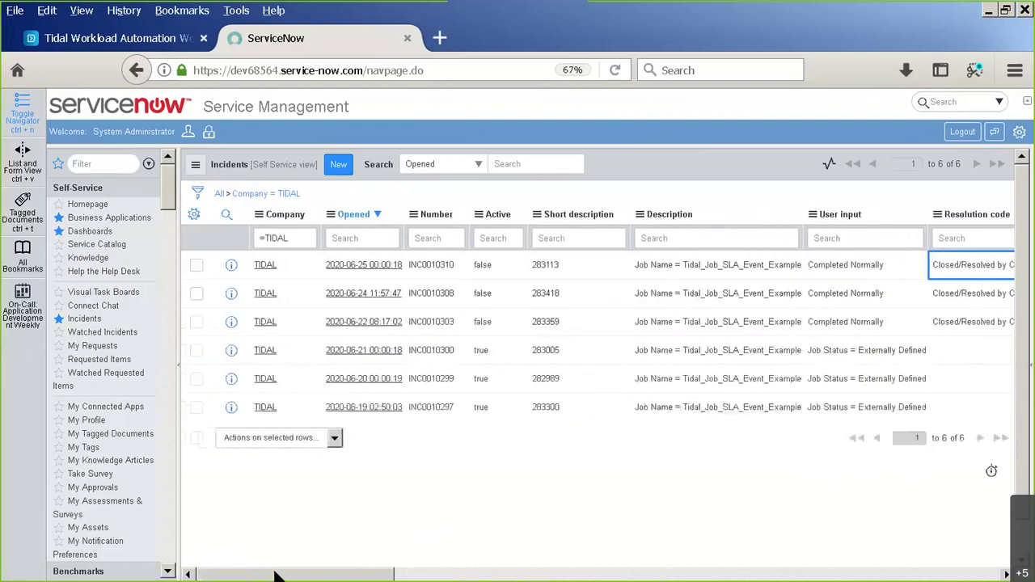
{"action": "left_click", "coordinate": [230, 266]}
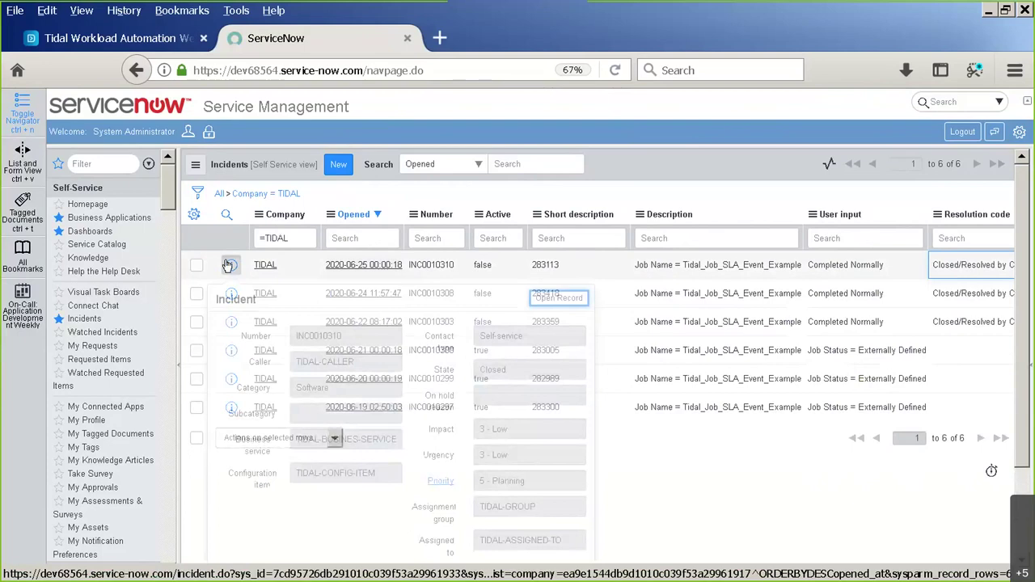
{"action": "scroll", "coordinate": [1020, 301], "scroll_direction": "down", "scroll_amount": 3}
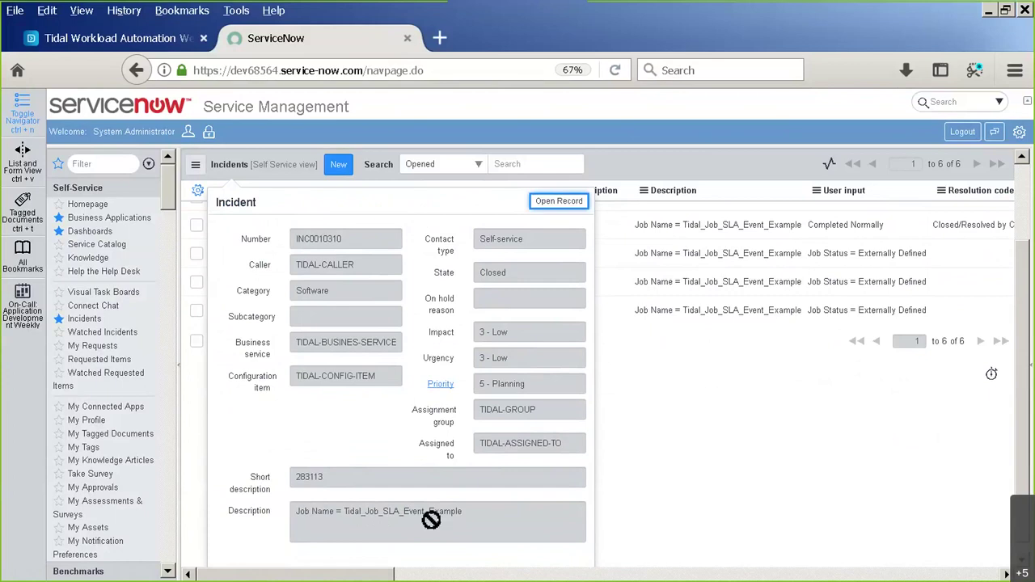
{"action": "left_click", "coordinate": [558, 202]}
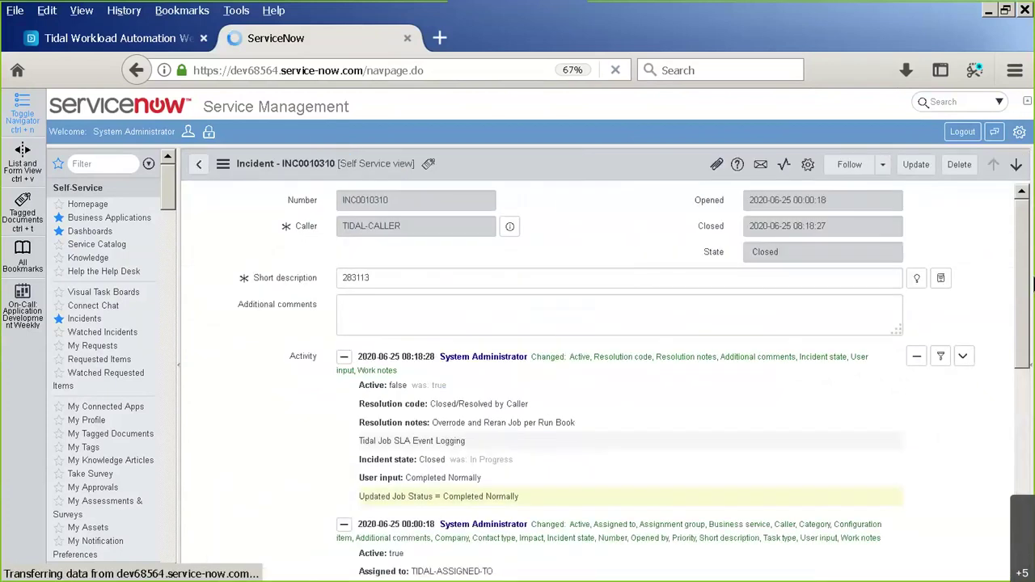
- Examine the incident's creation entry in the activity log, covering job name, incident state, short description and user input
{"action": "left_click_drag", "start_coordinate": [1022, 275], "coordinate": [1023, 427]}
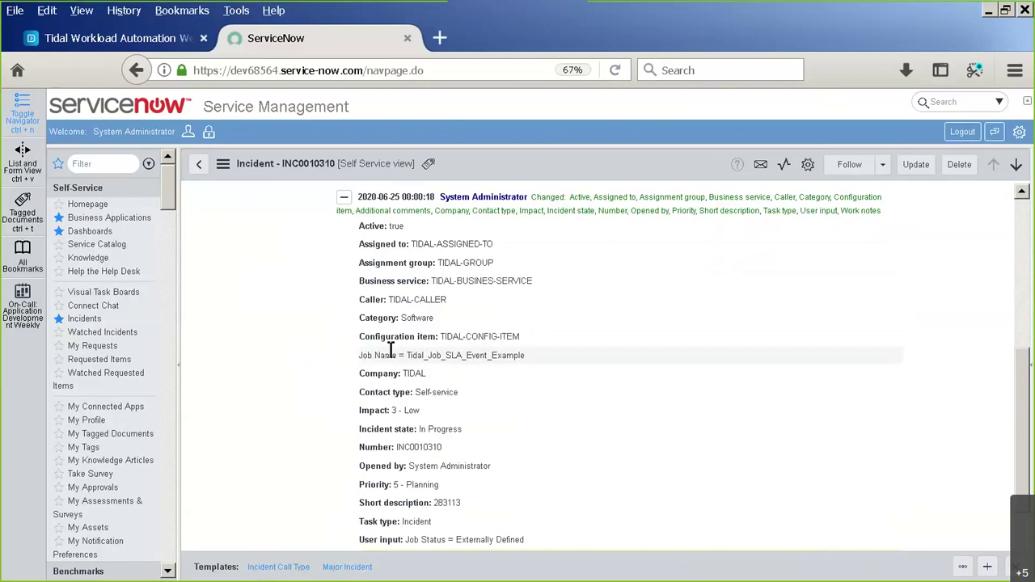
{"action": "left_click_drag", "start_coordinate": [407, 354], "coordinate": [515, 349]}
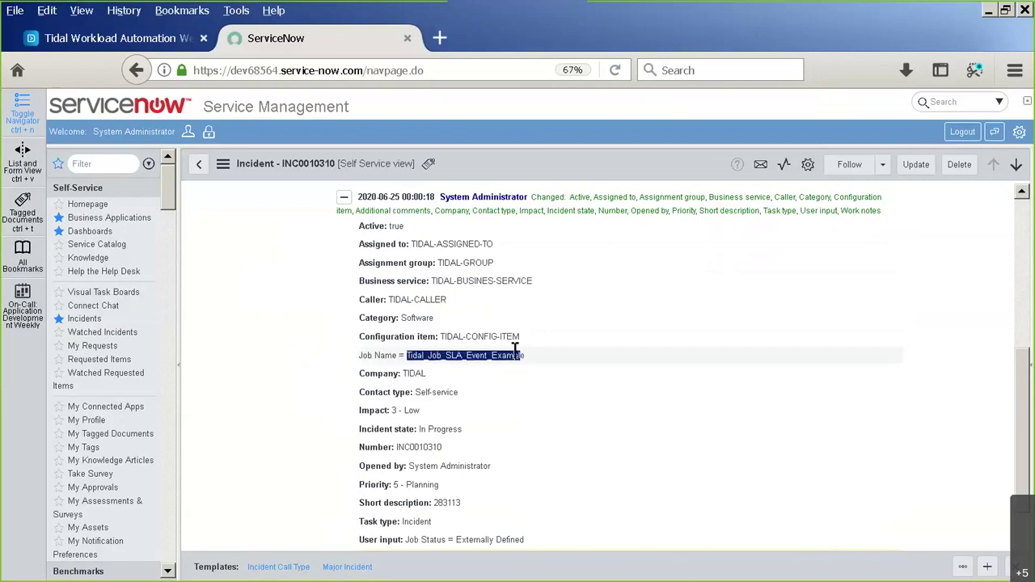
{"action": "left_click_drag", "start_coordinate": [414, 427], "coordinate": [469, 432]}
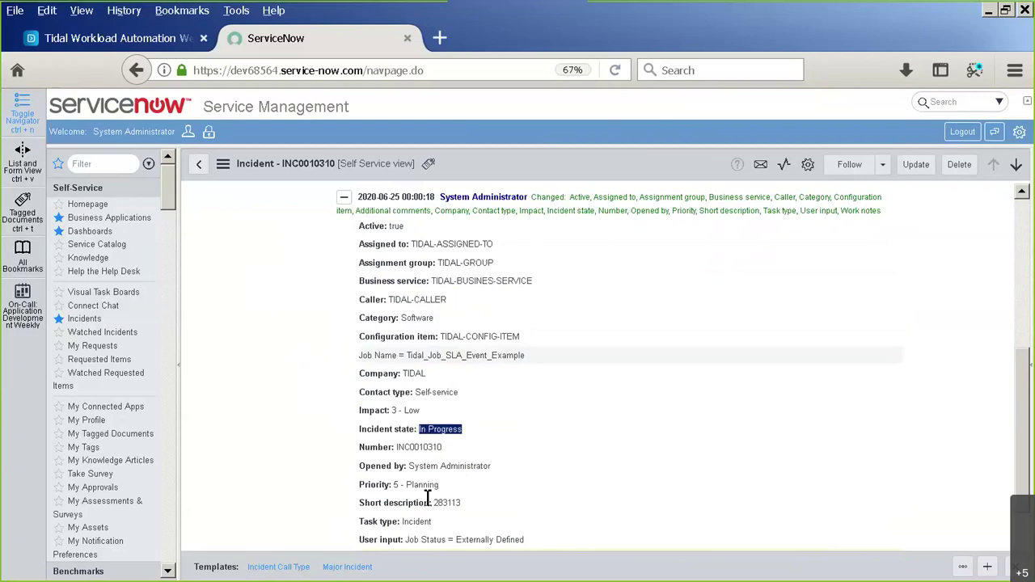
{"action": "left_click_drag", "start_coordinate": [428, 498], "coordinate": [449, 497]}
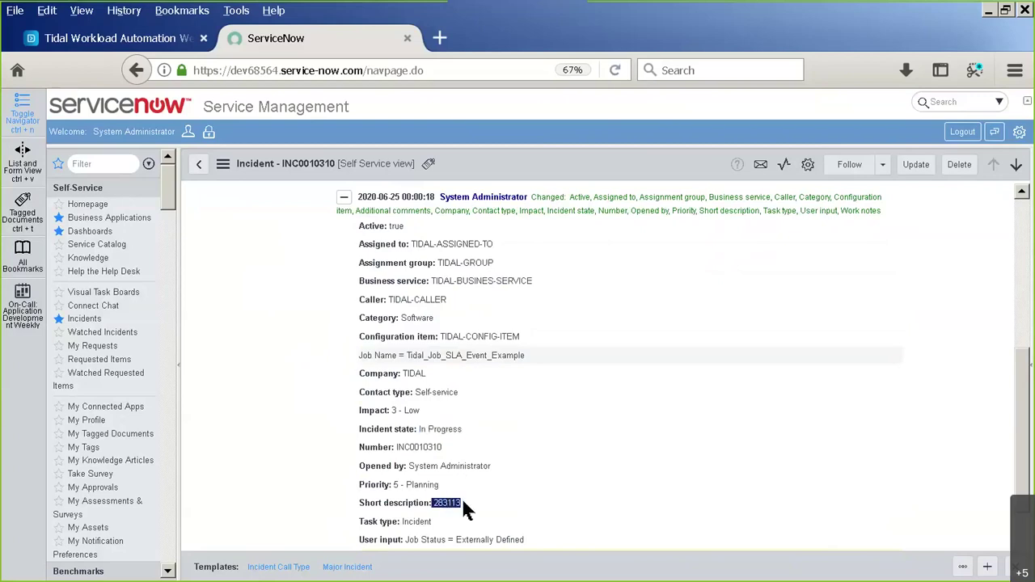
{"action": "left_click_drag", "start_coordinate": [455, 539], "coordinate": [526, 544]}
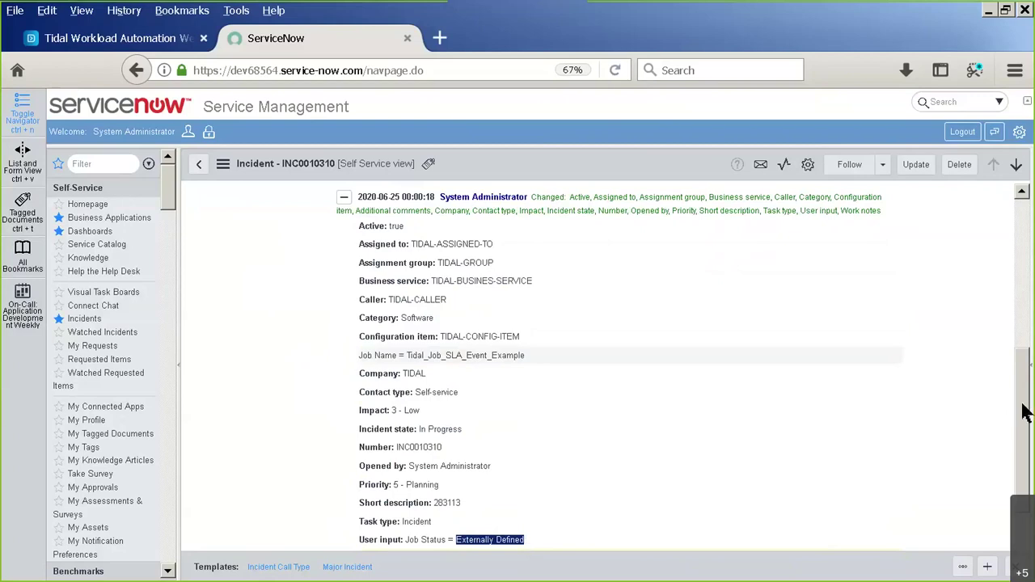
- Examine the incident's closing entry in the activity log, covering resolution code, resolution notes and user input
{"action": "left_click_drag", "start_coordinate": [1023, 410], "coordinate": [1010, 253]}
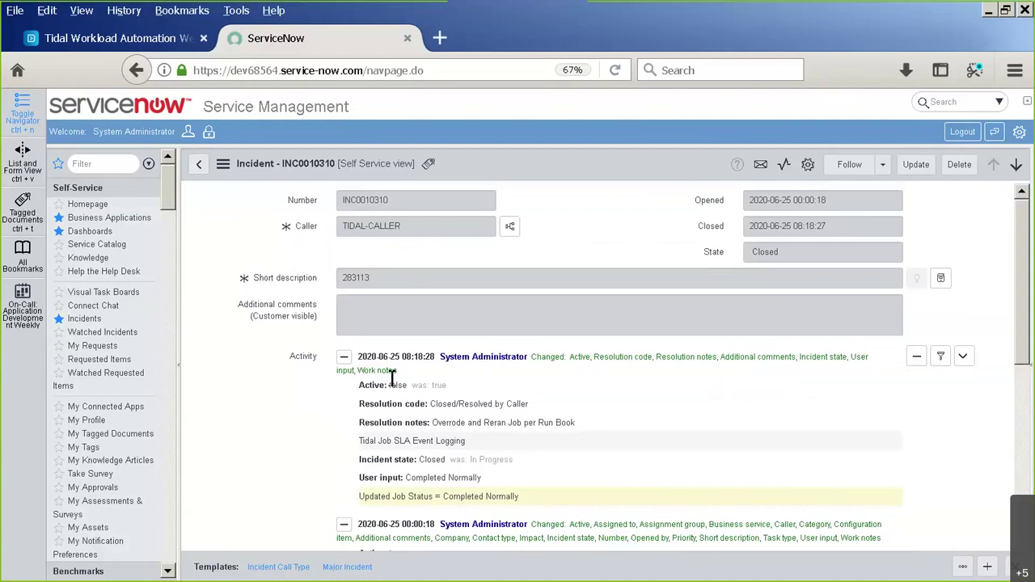
{"action": "left_click_drag", "start_coordinate": [430, 403], "coordinate": [527, 420]}
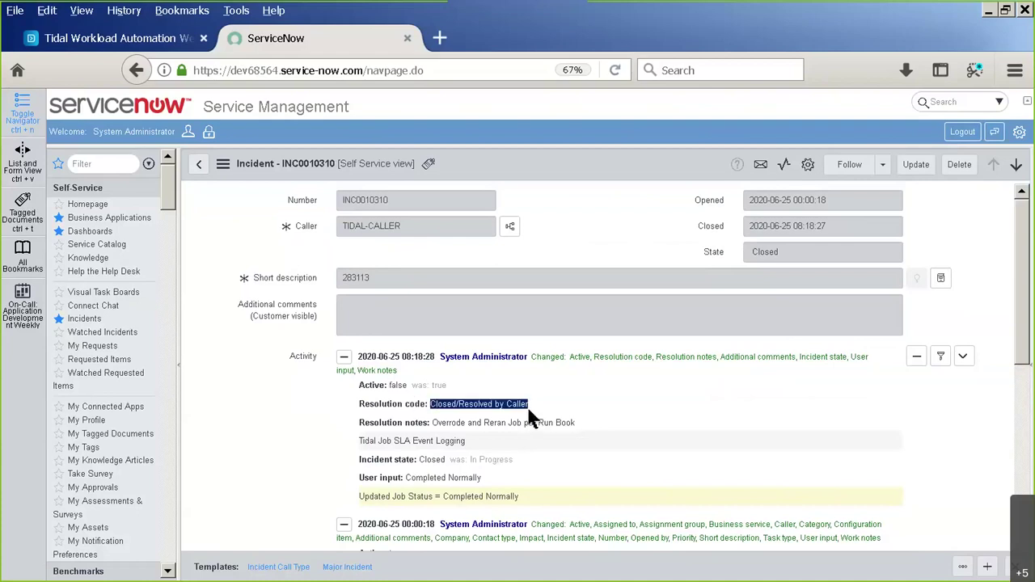
{"action": "left_click_drag", "start_coordinate": [432, 422], "coordinate": [570, 415]}
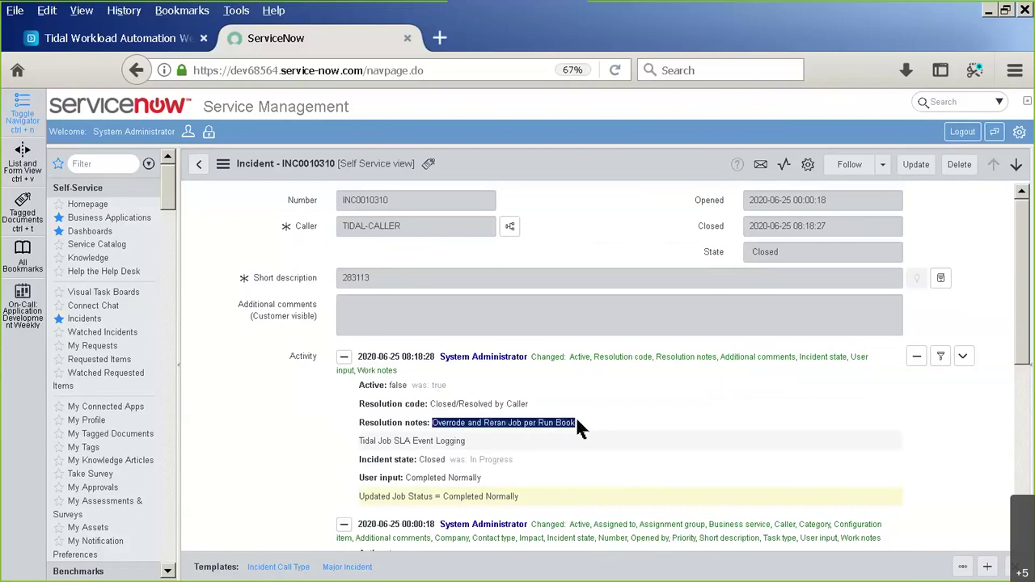
{"action": "left_click", "coordinate": [399, 477]}
{"action": "left_click_drag", "start_coordinate": [400, 478], "coordinate": [483, 483]}
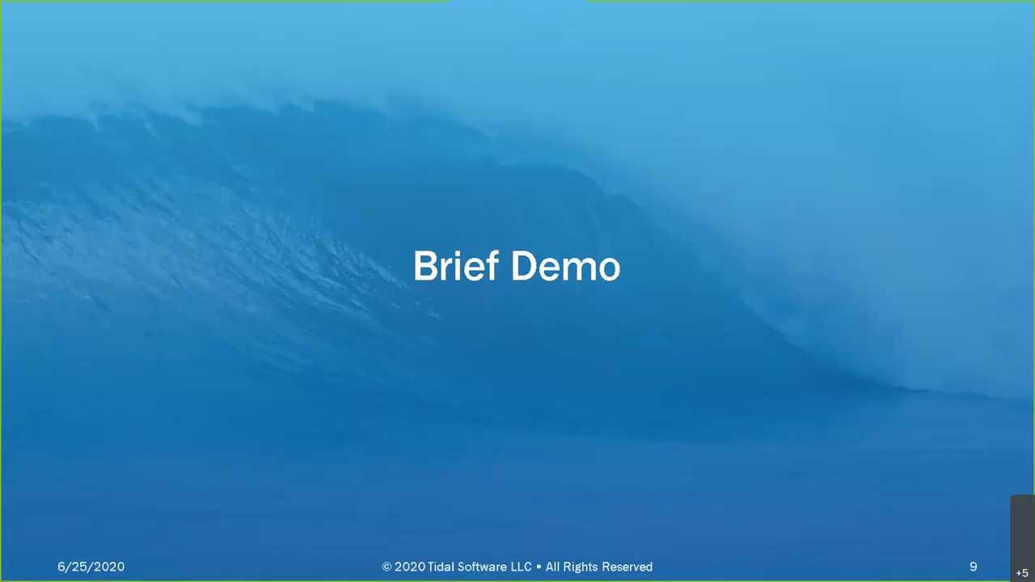
{"action": "key", "text": "Right"}
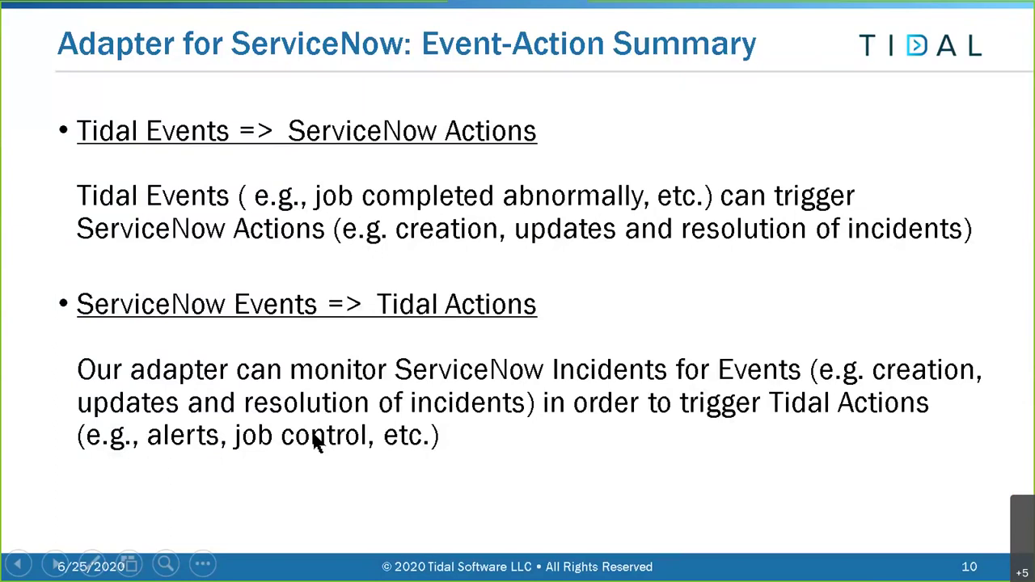
- Switch to Tidal and read the Critical alert about the job 283113 incident, closing its details without changes
{"action": "key", "text": "alt+Tab"}
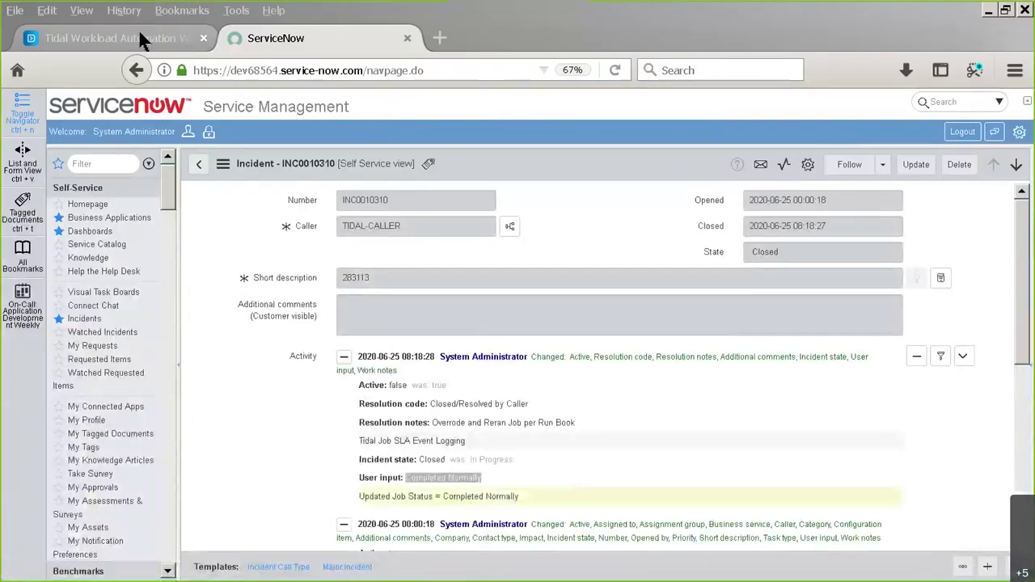
{"action": "left_click", "coordinate": [139, 32]}
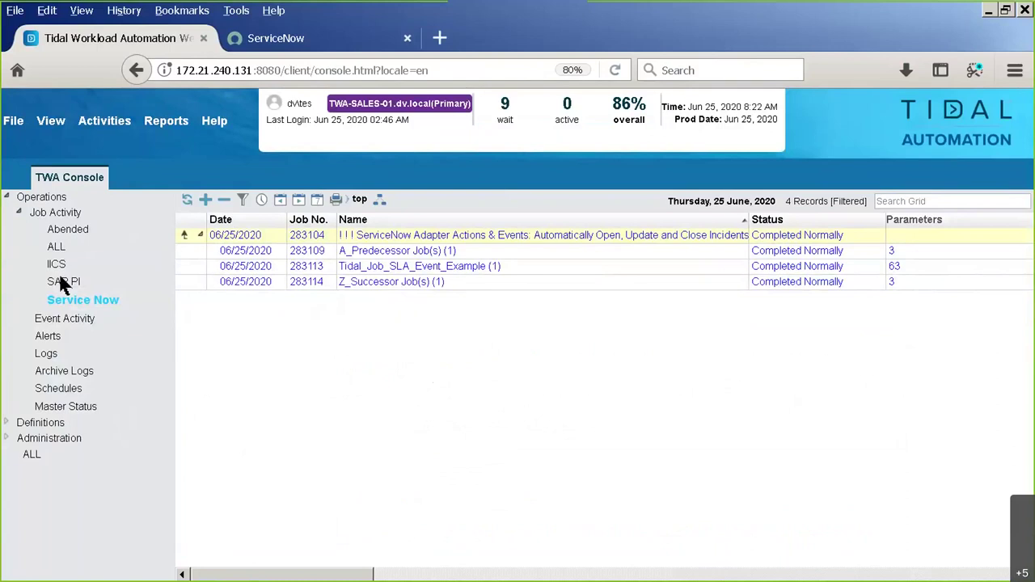
{"action": "left_click", "coordinate": [49, 337]}
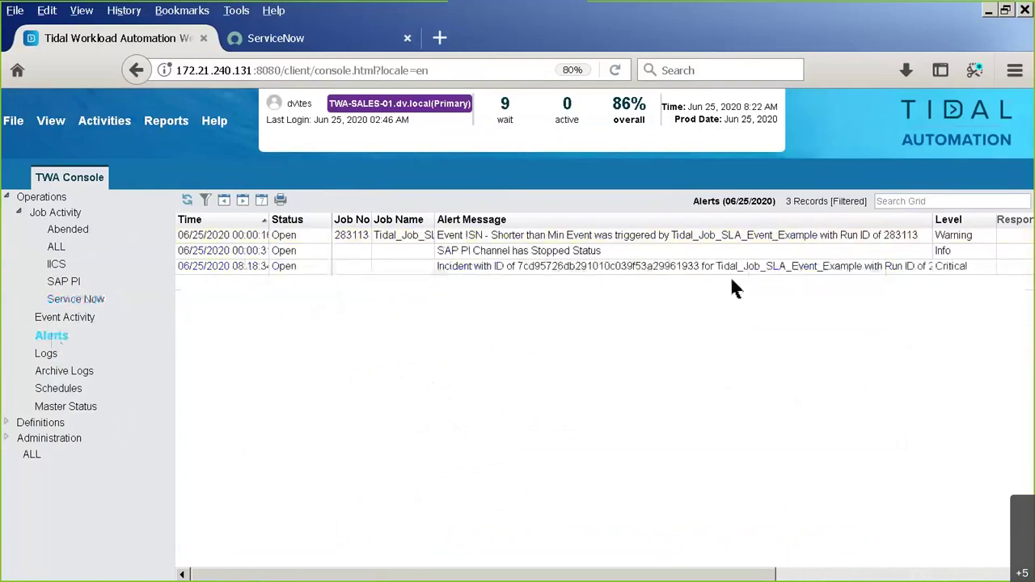
{"action": "double_click", "coordinate": [509, 271]}
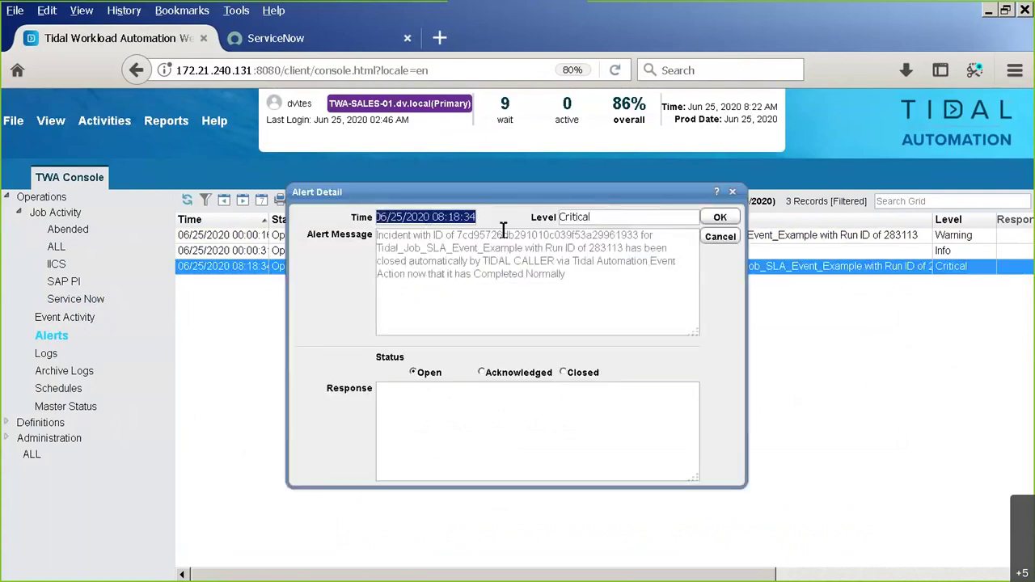
{"action": "left_click_drag", "start_coordinate": [377, 246], "coordinate": [519, 246]}
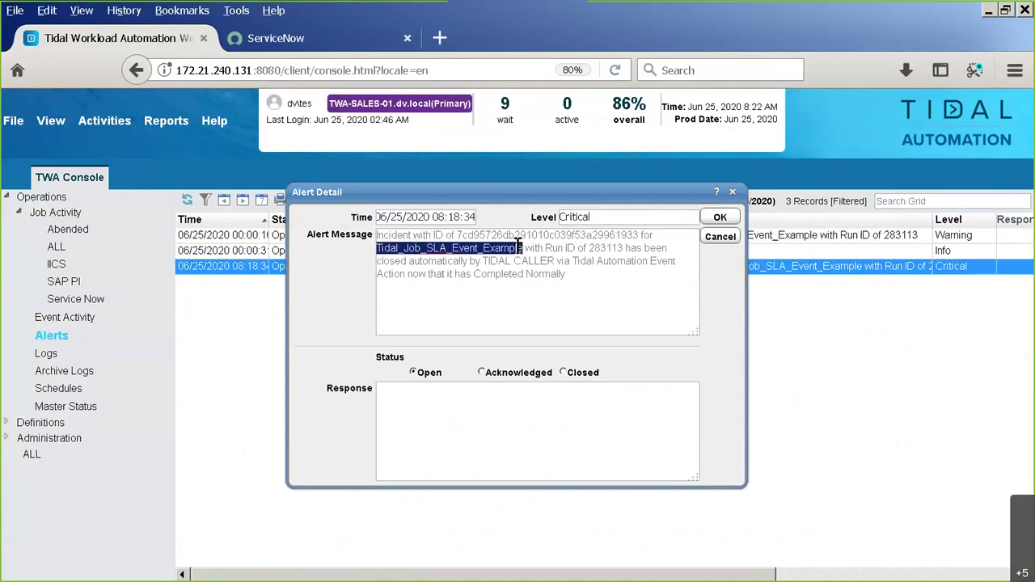
{"action": "left_click_drag", "start_coordinate": [587, 248], "coordinate": [629, 248]}
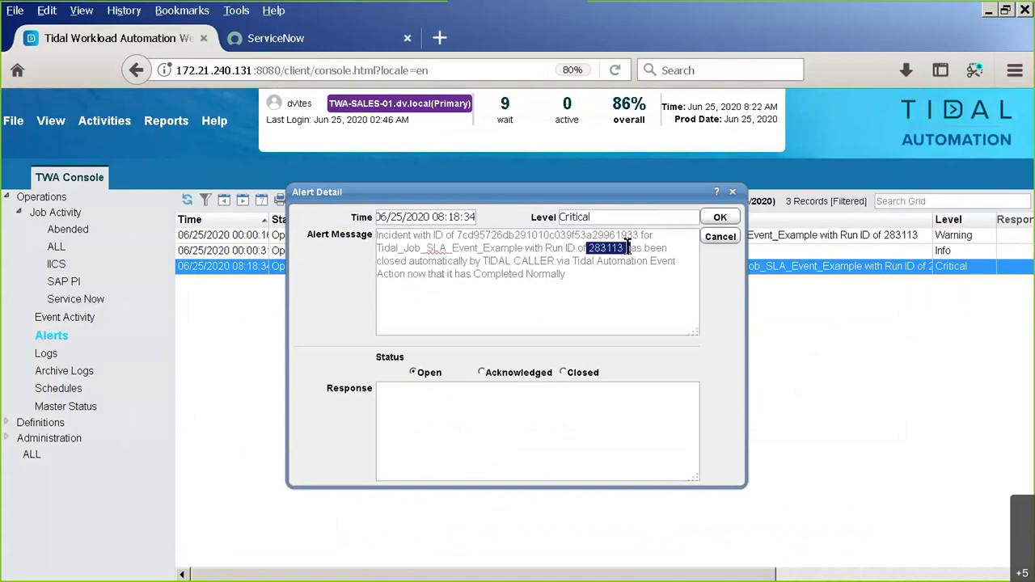
{"action": "left_click_drag", "start_coordinate": [480, 260], "coordinate": [554, 260]}
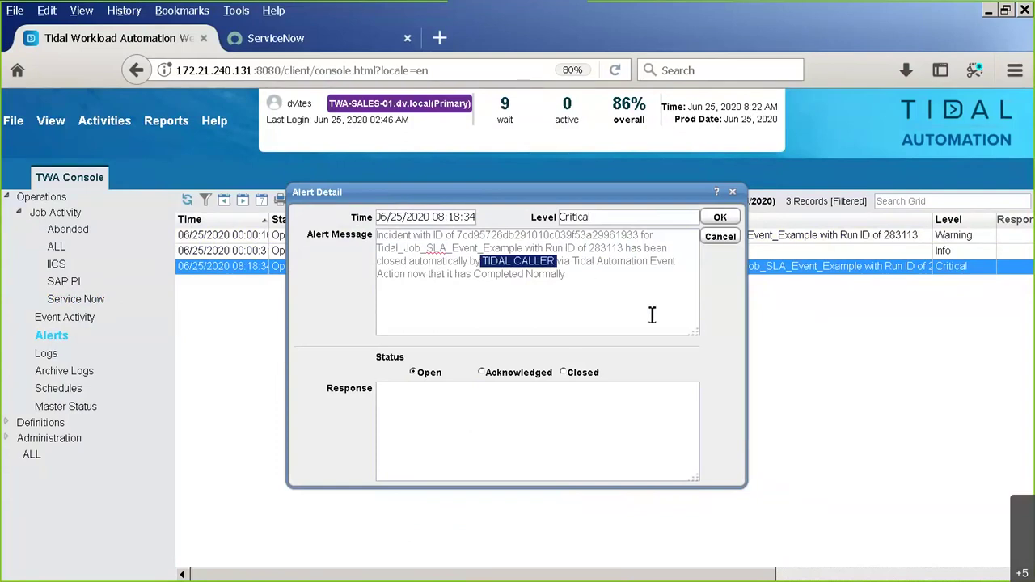
{"action": "left_click", "coordinate": [721, 240]}
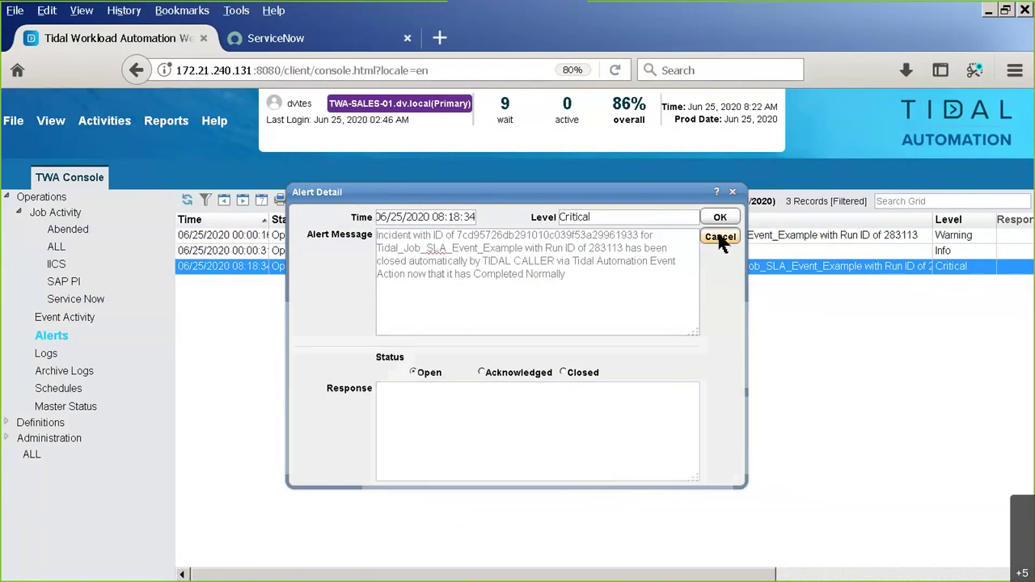
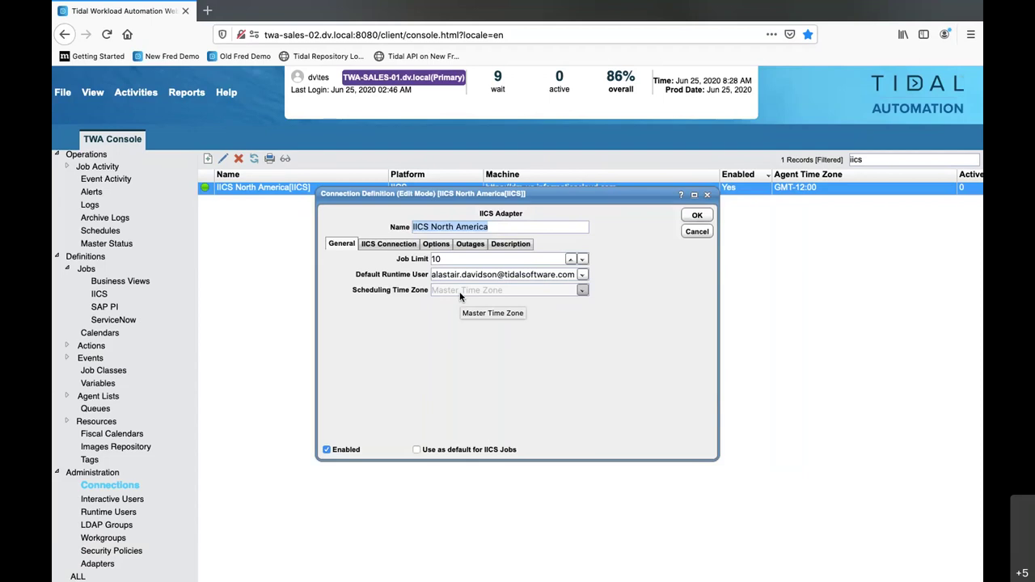
- Review the deployment region choices of the IICS North America connection, keep us, and test the connection
{"action": "left_click", "coordinate": [395, 247]}
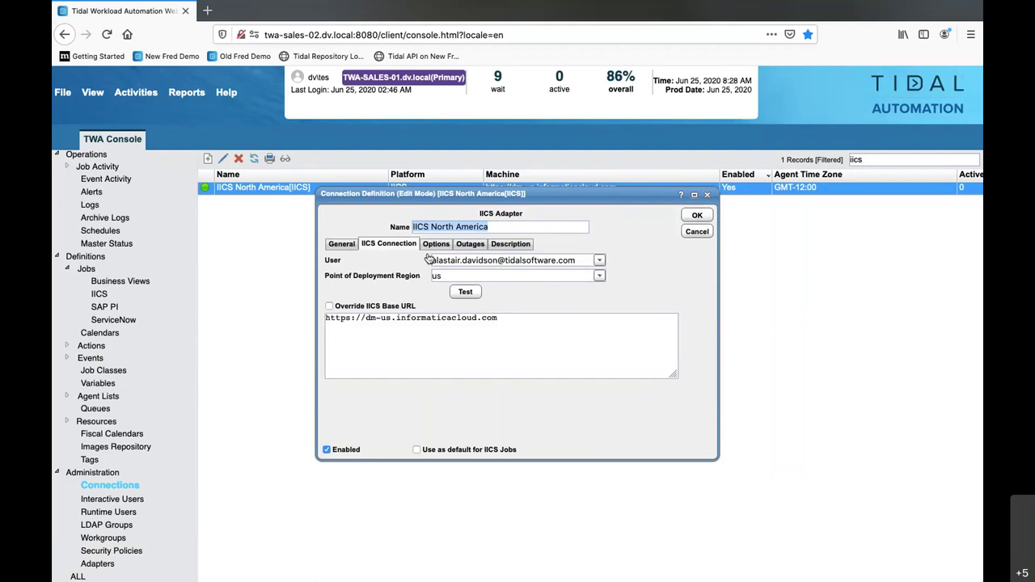
{"action": "left_click", "coordinate": [599, 276]}
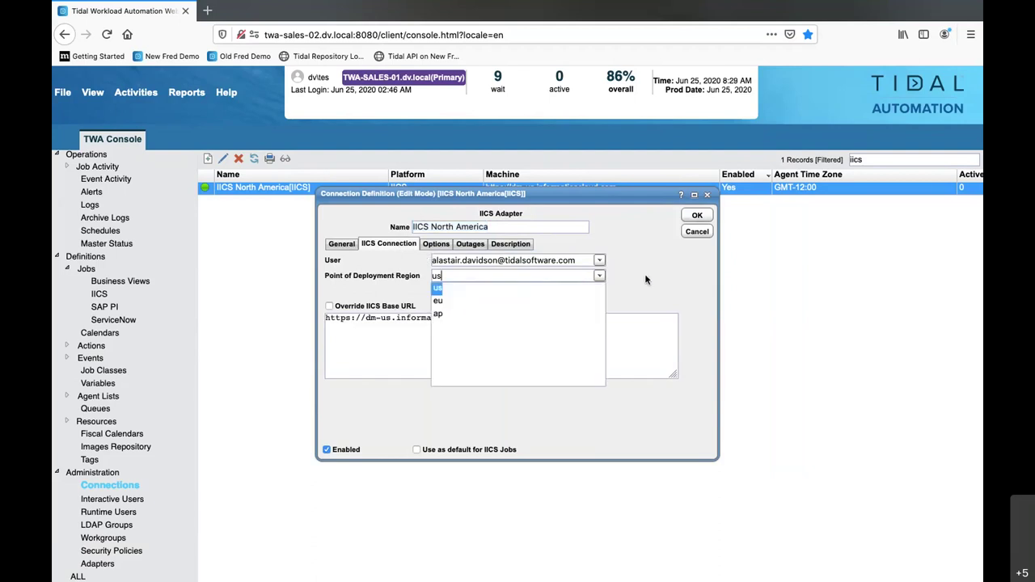
{"action": "key", "text": "Return"}
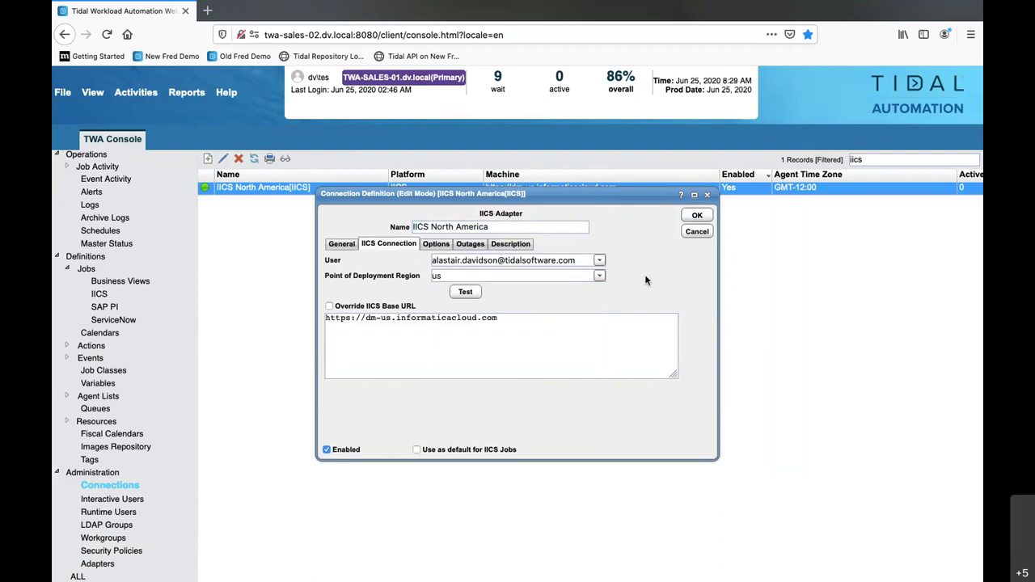
{"action": "left_click", "coordinate": [474, 296]}
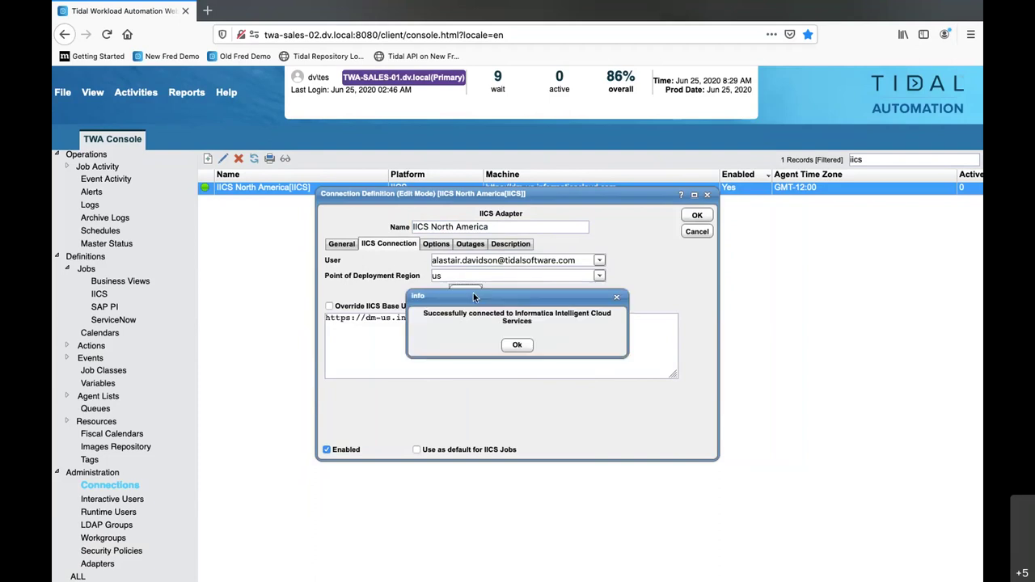
{"action": "left_click", "coordinate": [518, 346]}
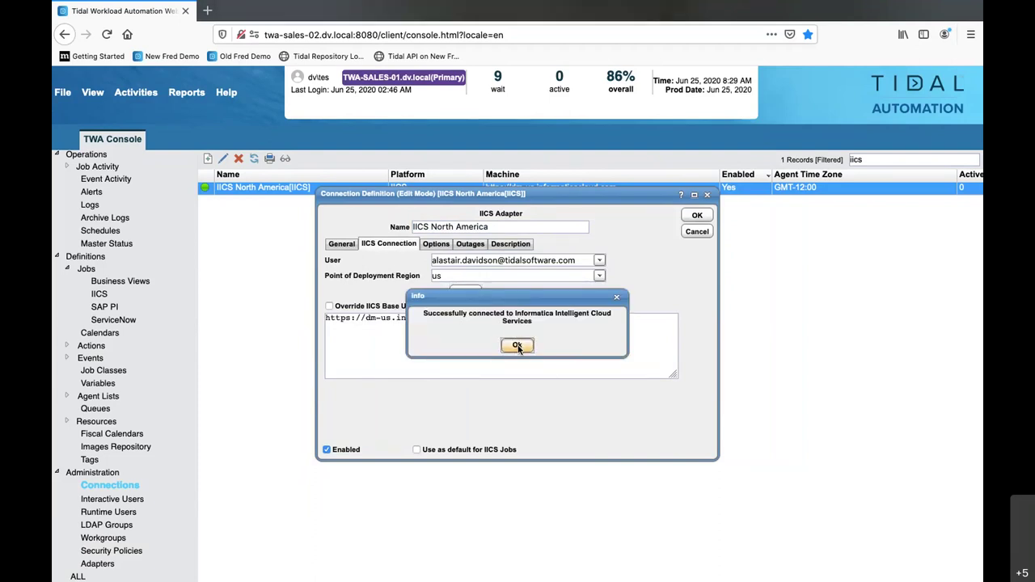
- Review the connection's polling options and outages, and close its definition without saving
{"action": "left_click", "coordinate": [436, 245]}
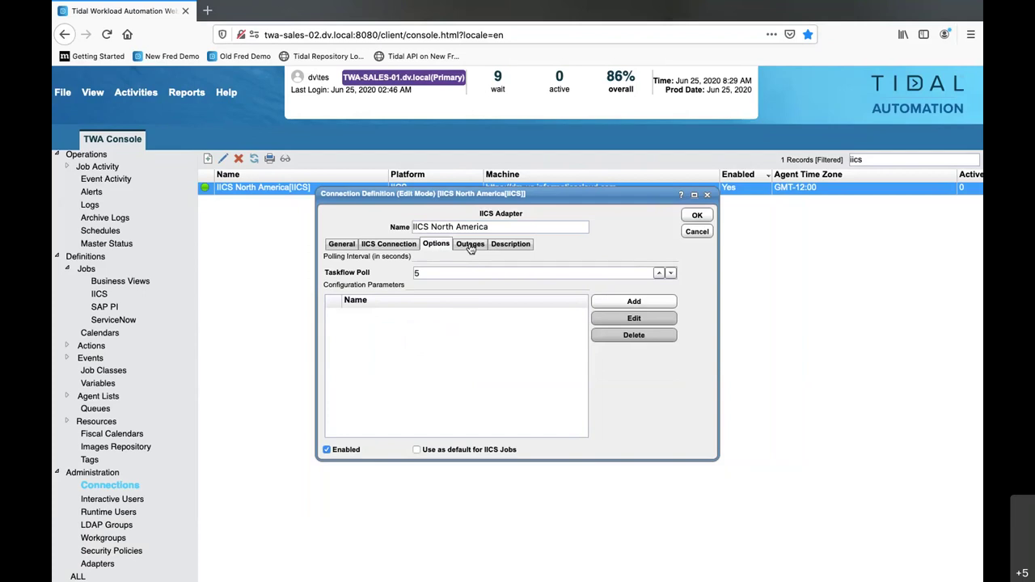
{"action": "left_click", "coordinate": [471, 246]}
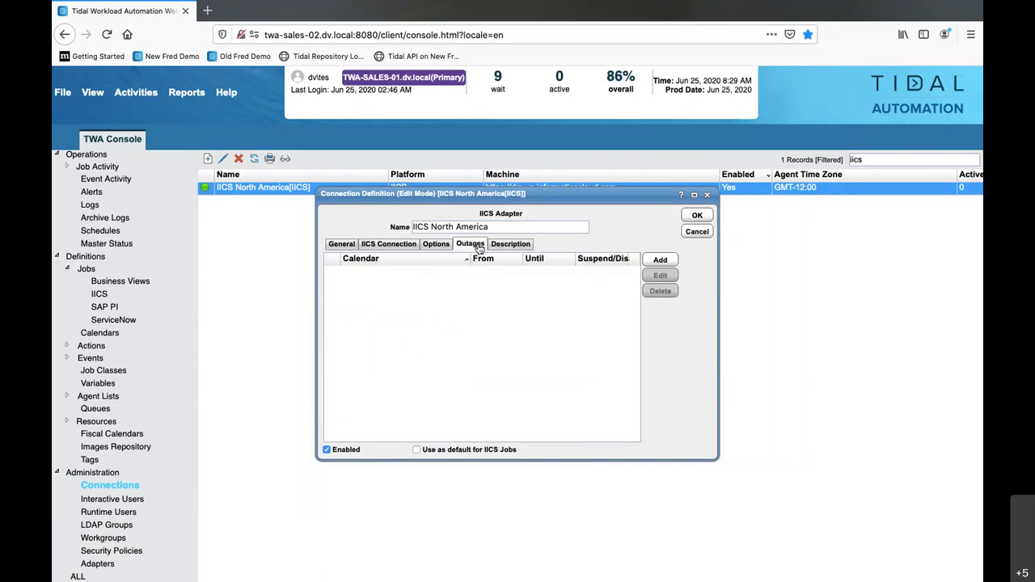
{"action": "left_click", "coordinate": [697, 232]}
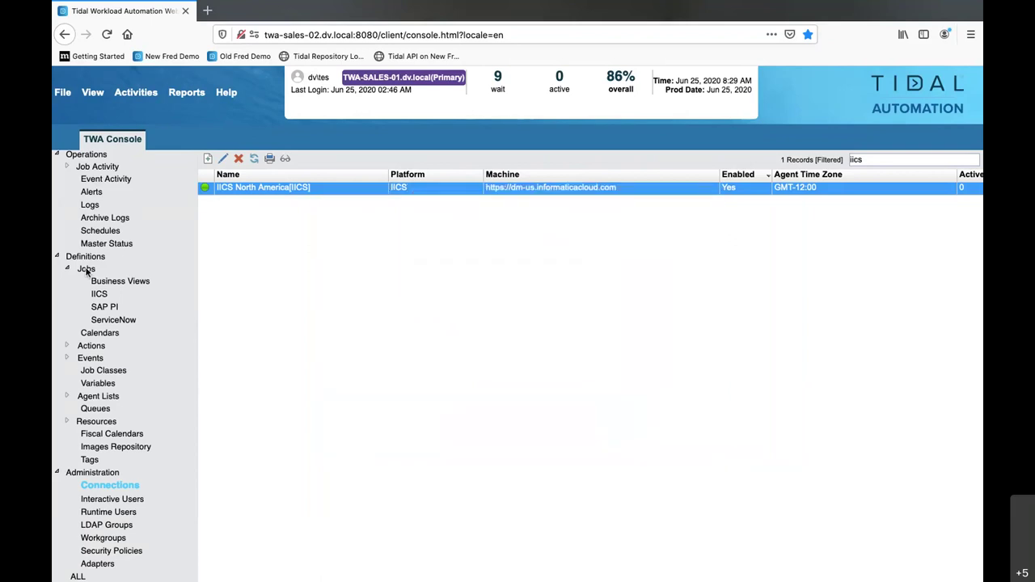
- Look over the IICS job definitions and open the IICS Simple Demo business view diagram
{"action": "left_click", "coordinate": [86, 270]}
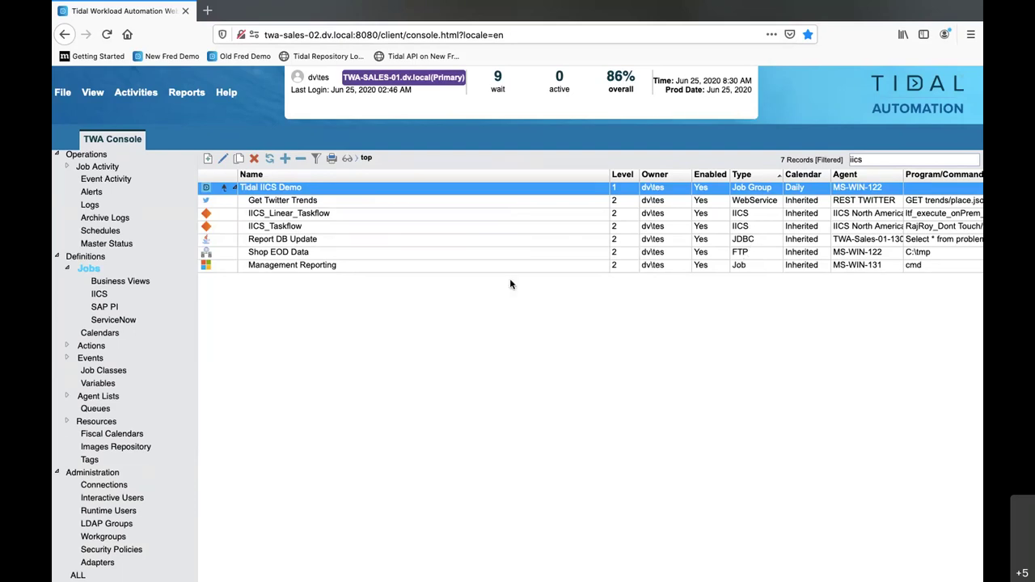
{"action": "left_click", "coordinate": [135, 282]}
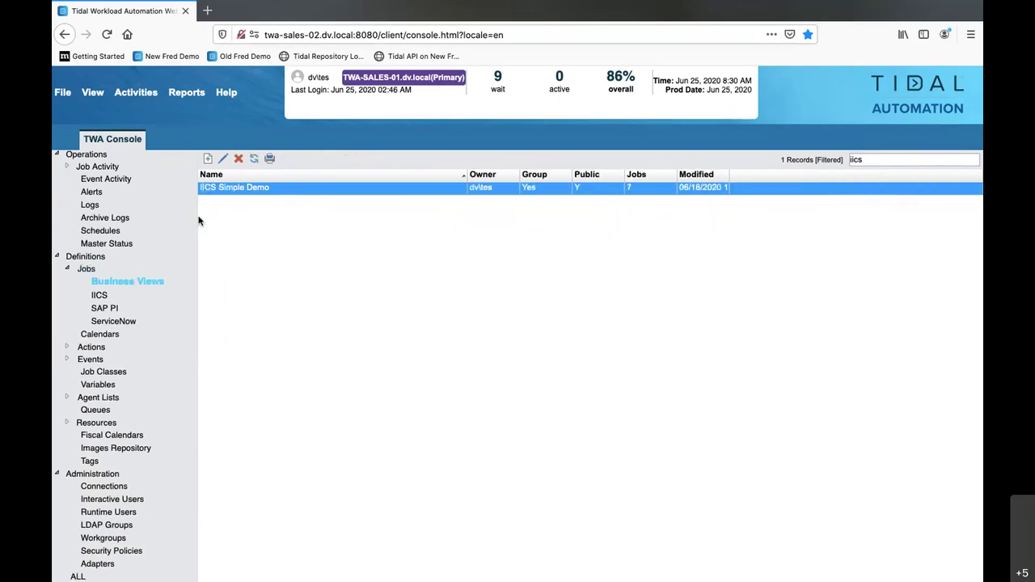
{"action": "left_click", "coordinate": [240, 194]}
{"action": "double_click", "coordinate": [240, 194]}
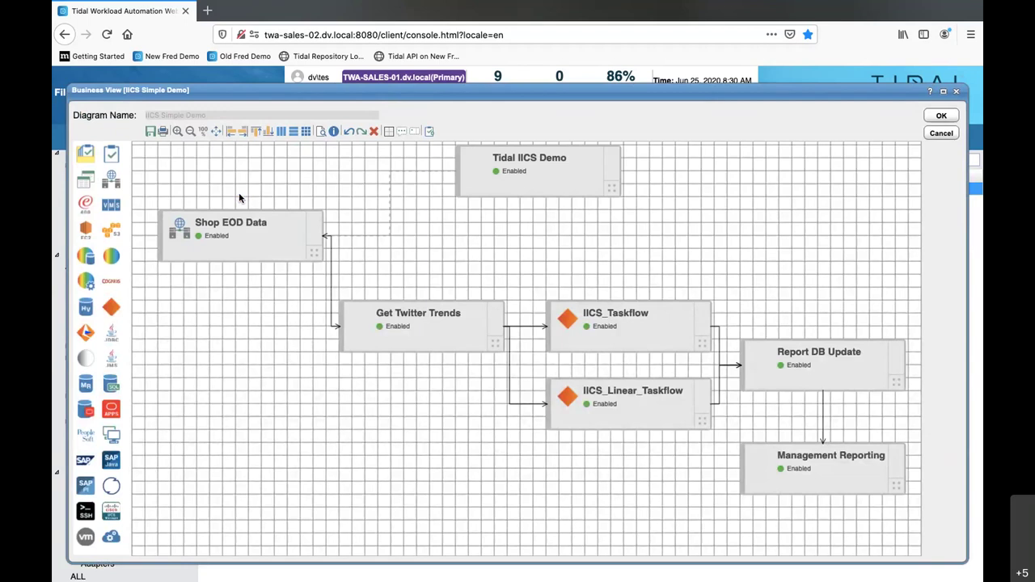
- Open the IICS_Linear_Taskflow job definition from the business view and review its available taskflow choices, keeping ltf_execute_onPrem_workflow
{"action": "mouse_move", "coordinate": [241, 241]}
{"action": "mouse_move", "coordinate": [410, 342]}
{"action": "mouse_move", "coordinate": [641, 409]}
{"action": "mouse_move", "coordinate": [802, 365]}
{"action": "double_click", "coordinate": [641, 407]}
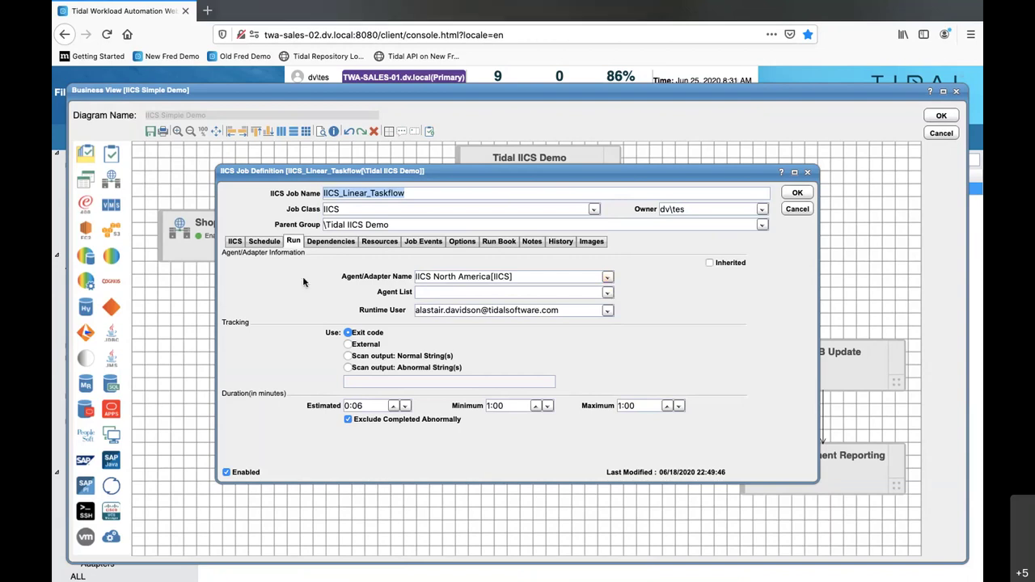
{"action": "left_click", "coordinate": [233, 242]}
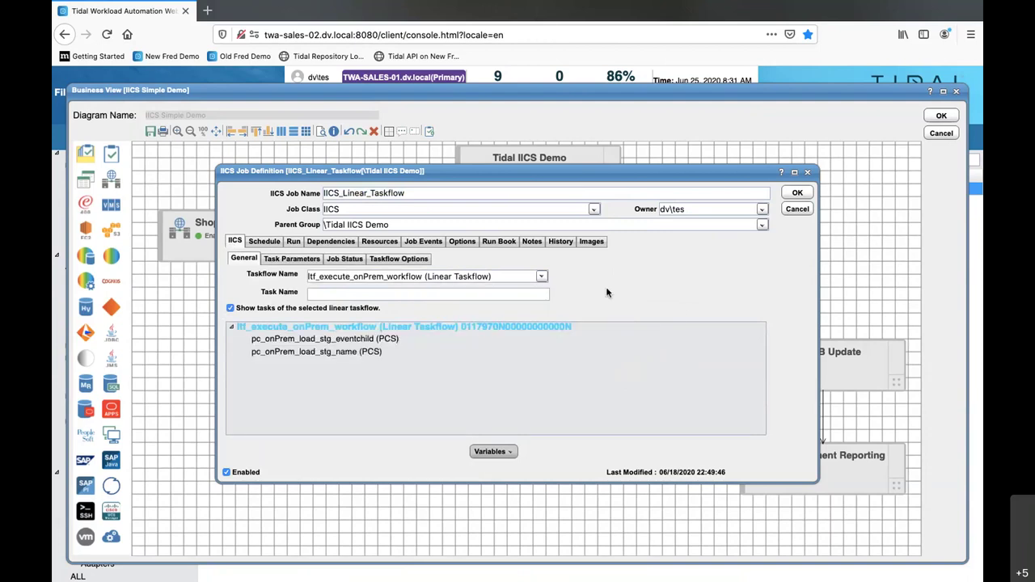
{"action": "left_click", "coordinate": [541, 277]}
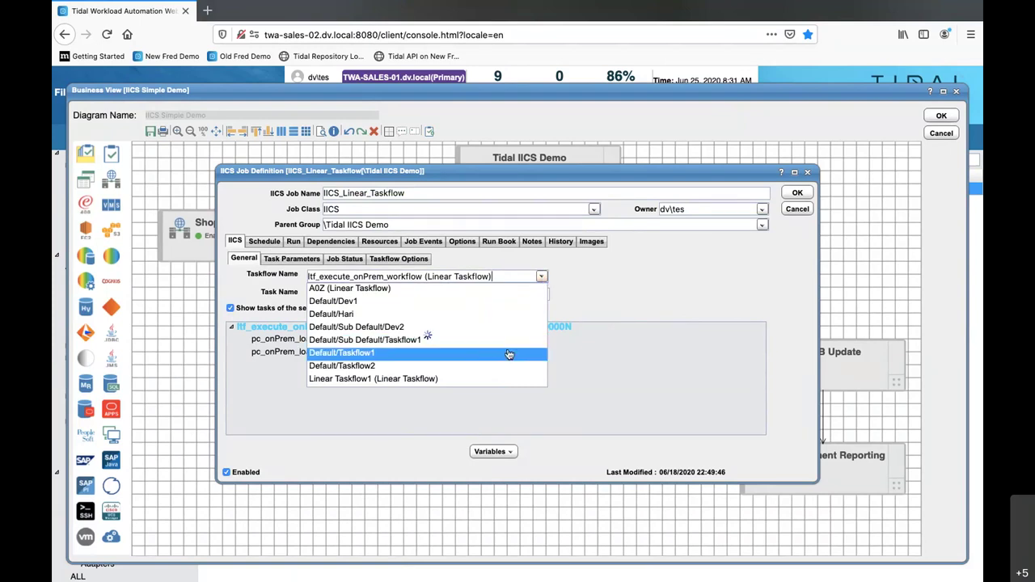
{"action": "left_click", "coordinate": [579, 302]}
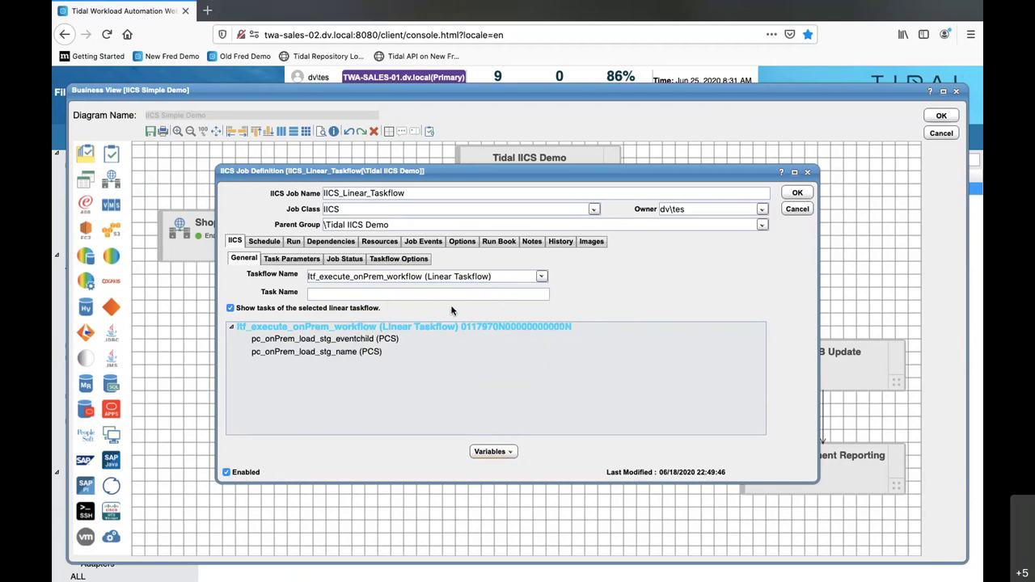
- Restrict the IICS_Linear_Taskflow job to running only the pc_onPrem_load_stg_eventchild task
{"action": "left_click", "coordinate": [324, 341]}
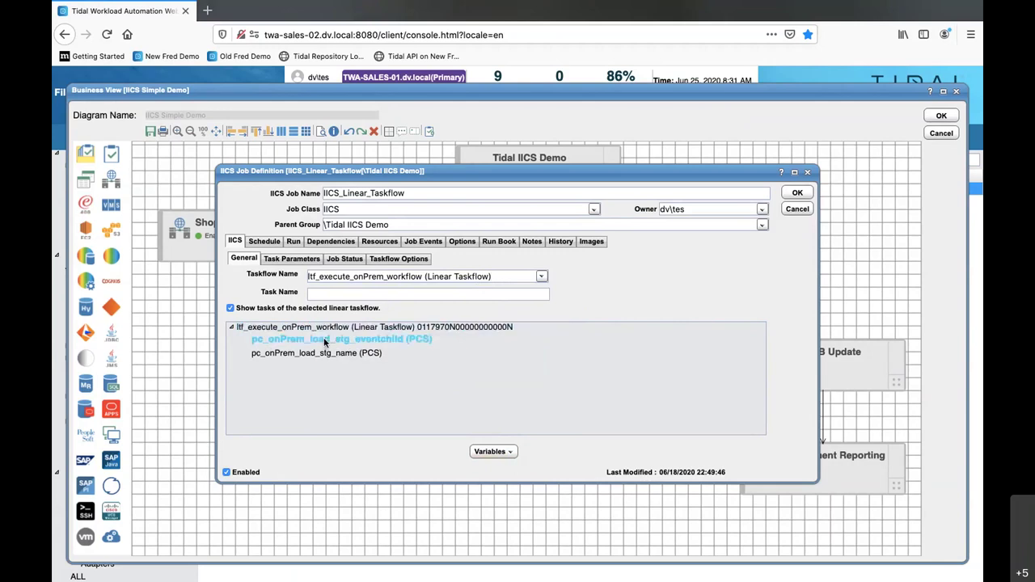
{"action": "right_click", "coordinate": [324, 341]}
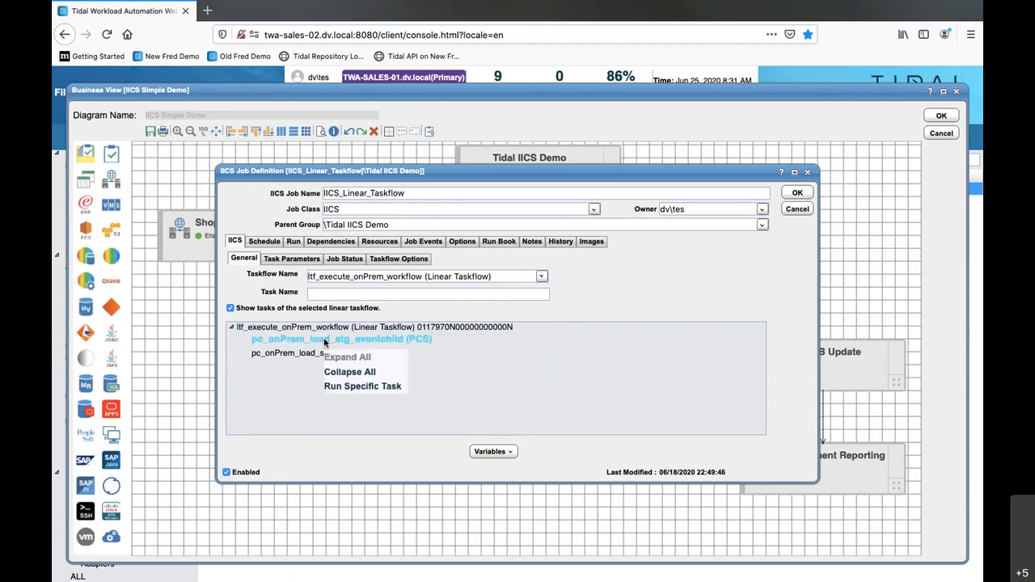
{"action": "left_click", "coordinate": [364, 387]}
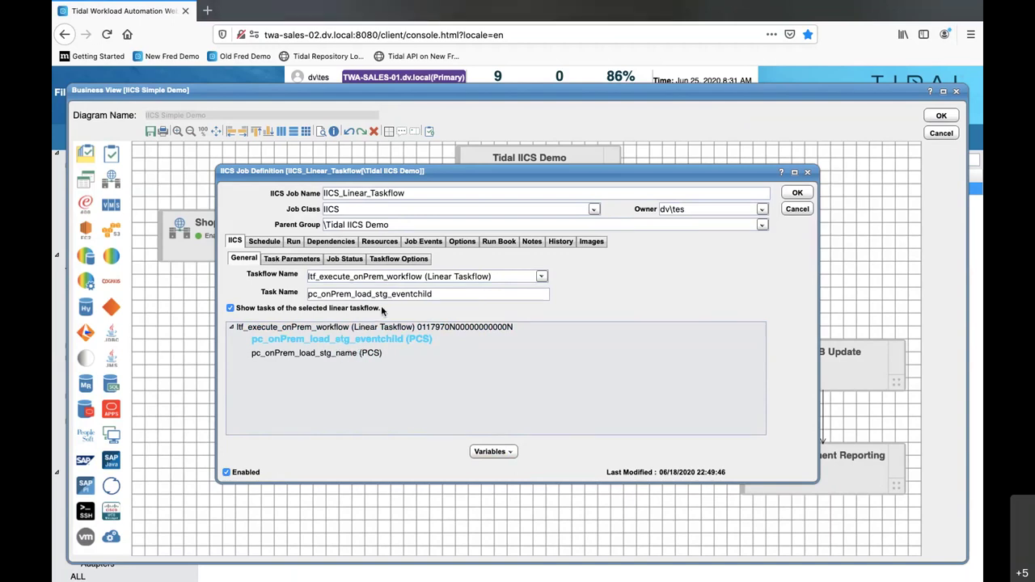
- Review the parameters that can be overridden for the pc_onPrem_load_stg_eventchild task, and leave without creating an override
{"action": "left_click", "coordinate": [291, 259]}
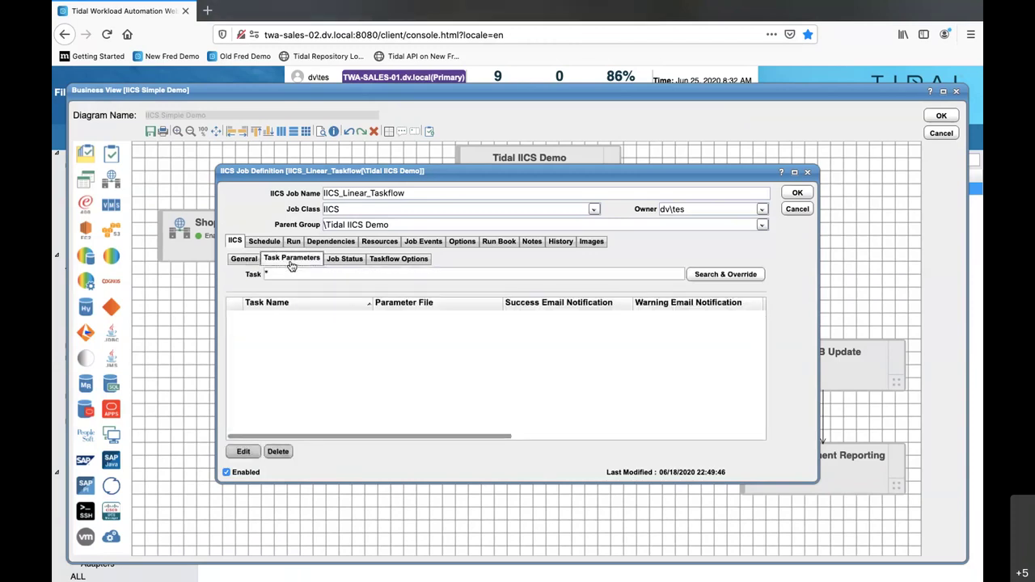
{"action": "left_click", "coordinate": [723, 279]}
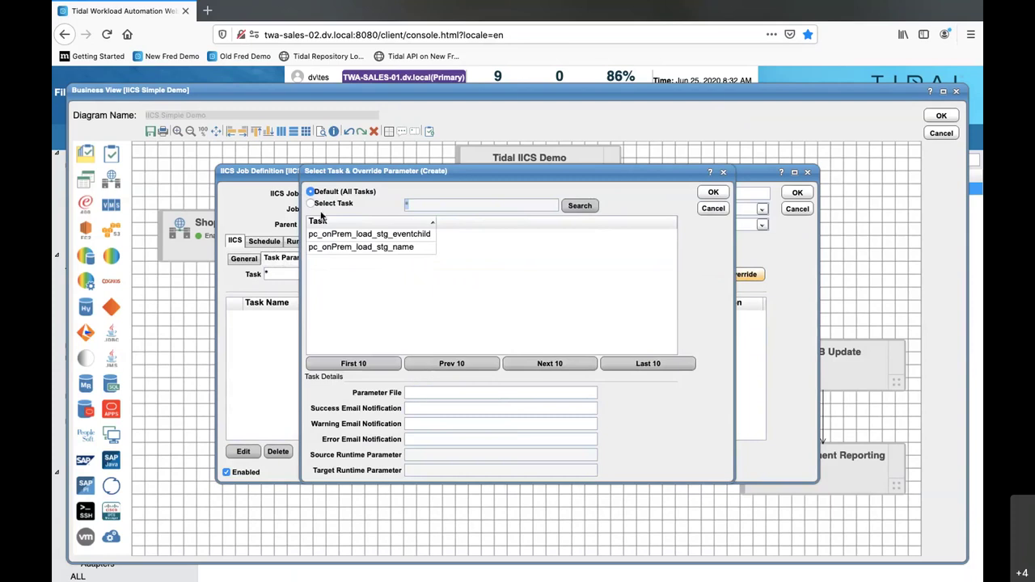
{"action": "left_click", "coordinate": [311, 203]}
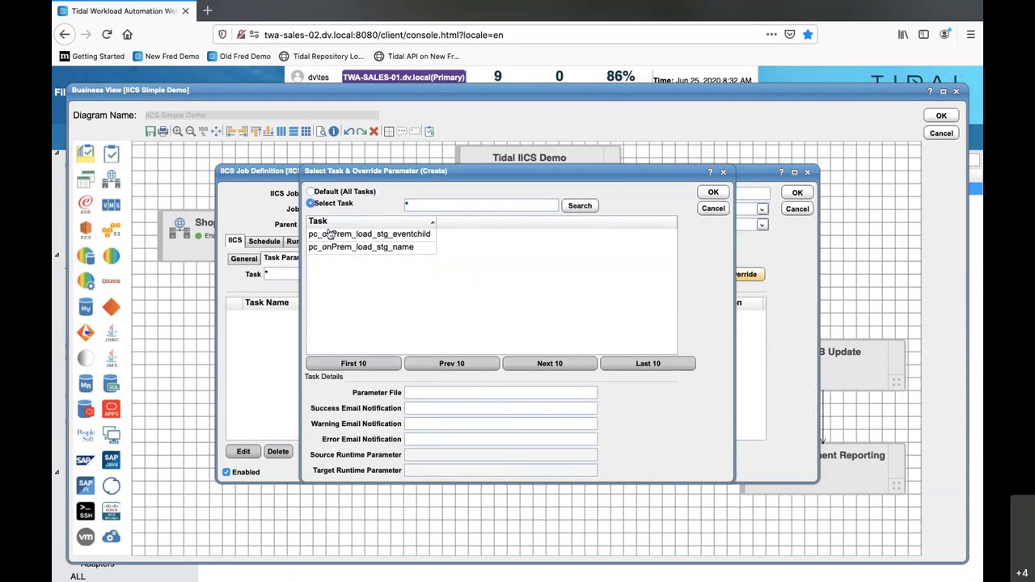
{"action": "left_click", "coordinate": [331, 234]}
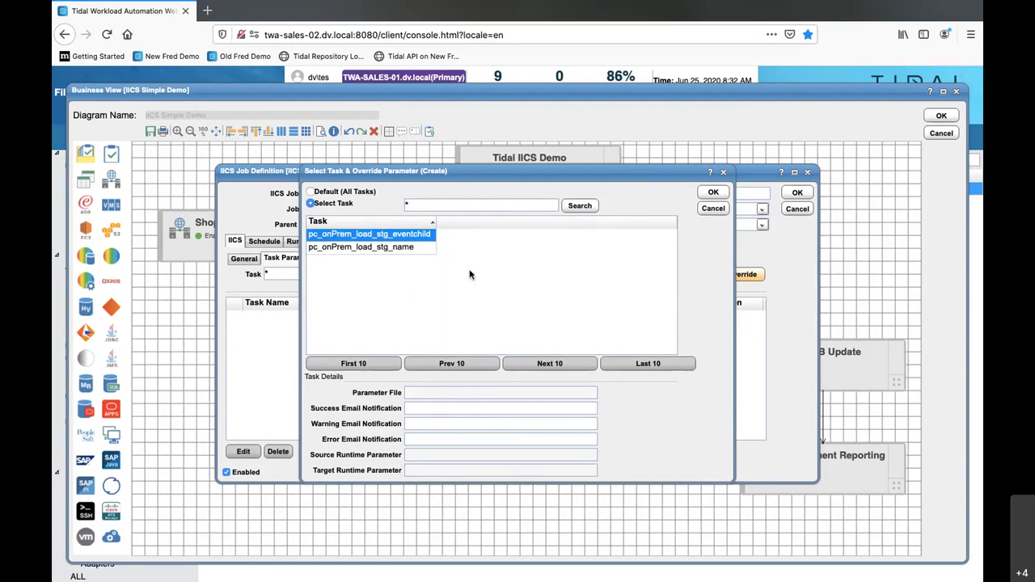
{"action": "left_click", "coordinate": [714, 210]}
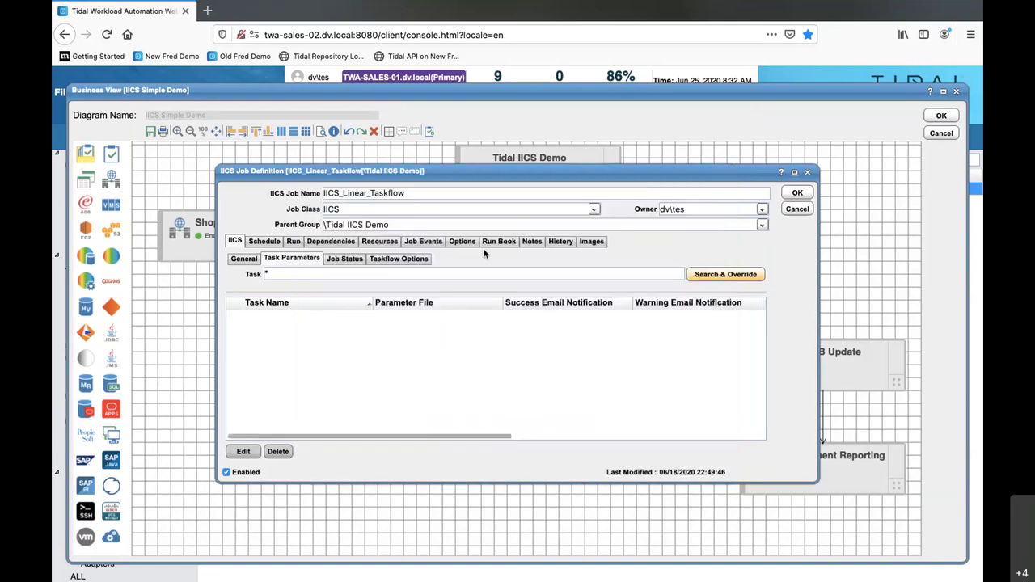
- Review the linear taskflow's job status methods and ERROR_EMAIL_NOTIFICATION option, and close the job definition without saving
{"action": "left_click", "coordinate": [351, 260]}
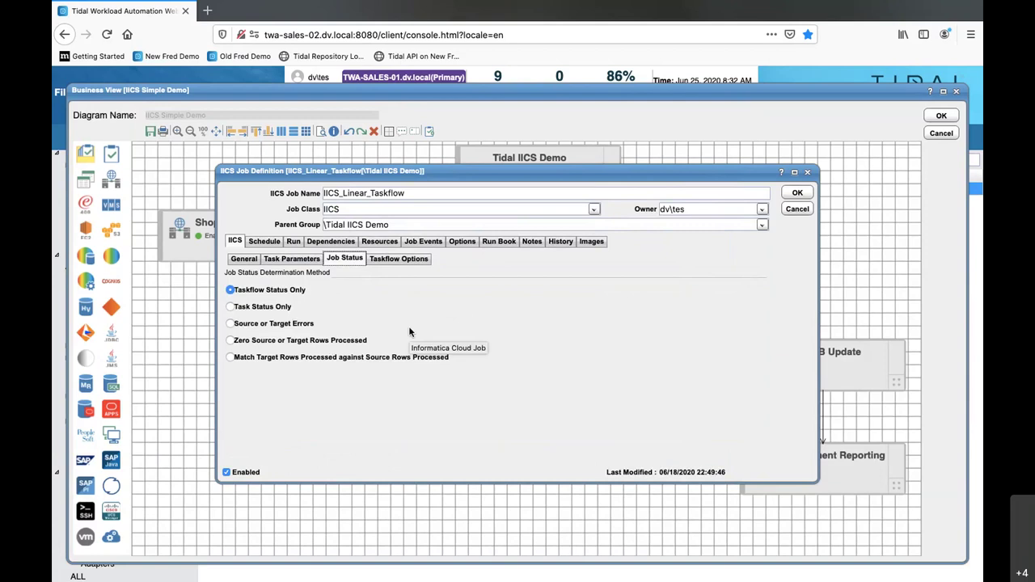
{"action": "left_click", "coordinate": [402, 259]}
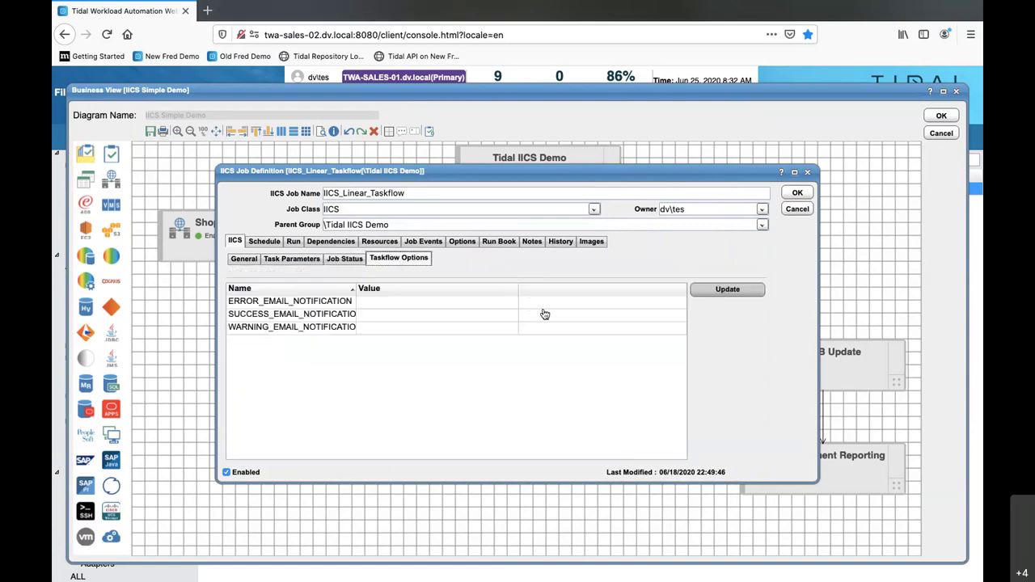
{"action": "left_click", "coordinate": [737, 293]}
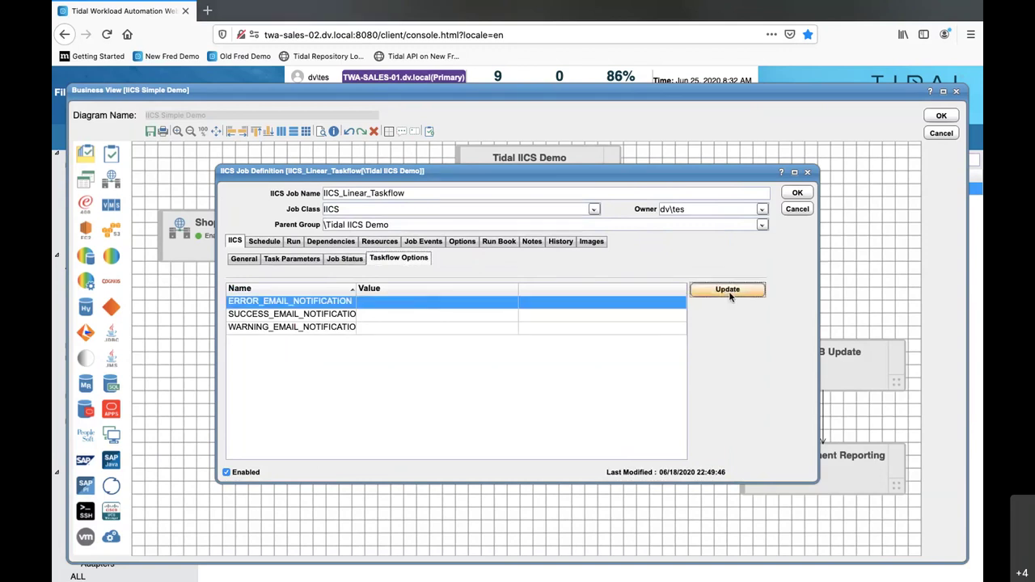
{"action": "left_click", "coordinate": [729, 292]}
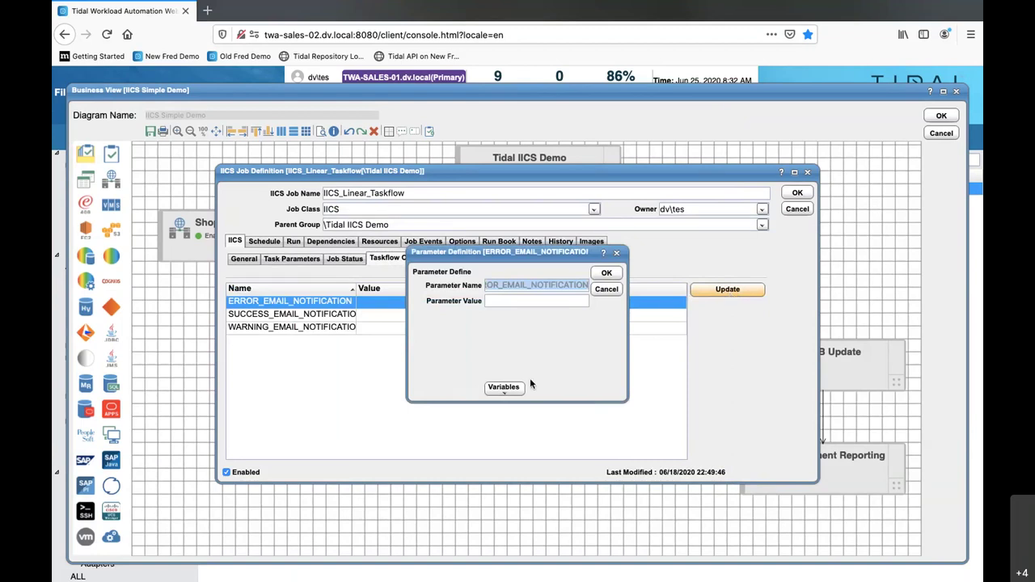
{"action": "left_click", "coordinate": [614, 296]}
{"action": "left_click", "coordinate": [798, 209]}
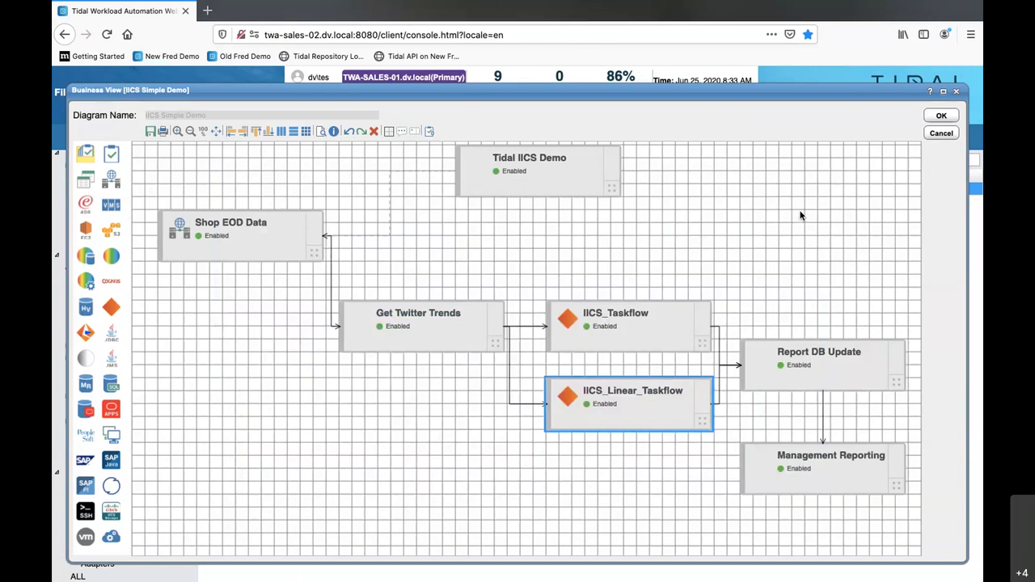
- Open the IICS_Taskflow job definition from the business view and review its assigned taskflow and API name
{"action": "double_click", "coordinate": [630, 335]}
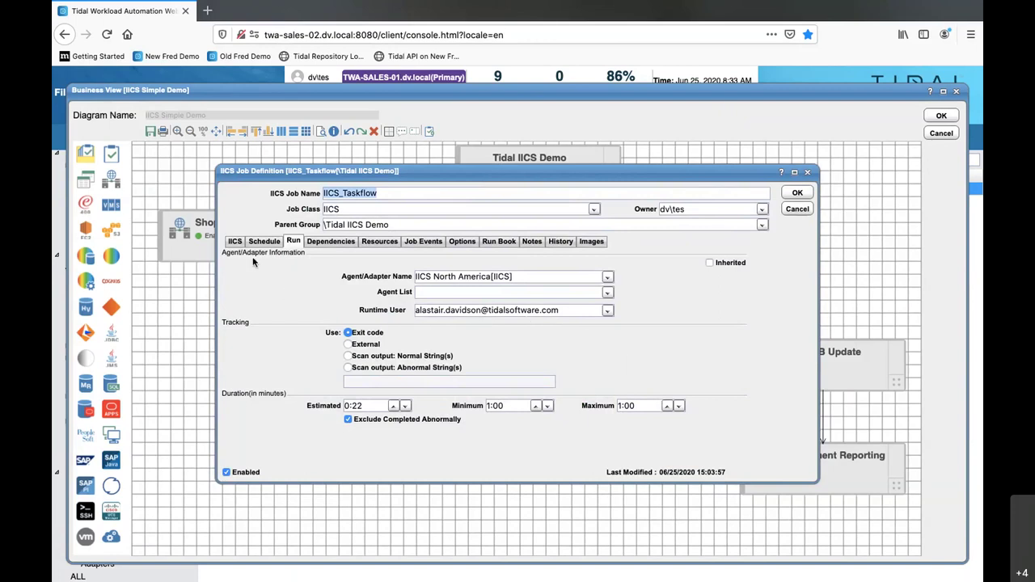
{"action": "left_click", "coordinate": [233, 242]}
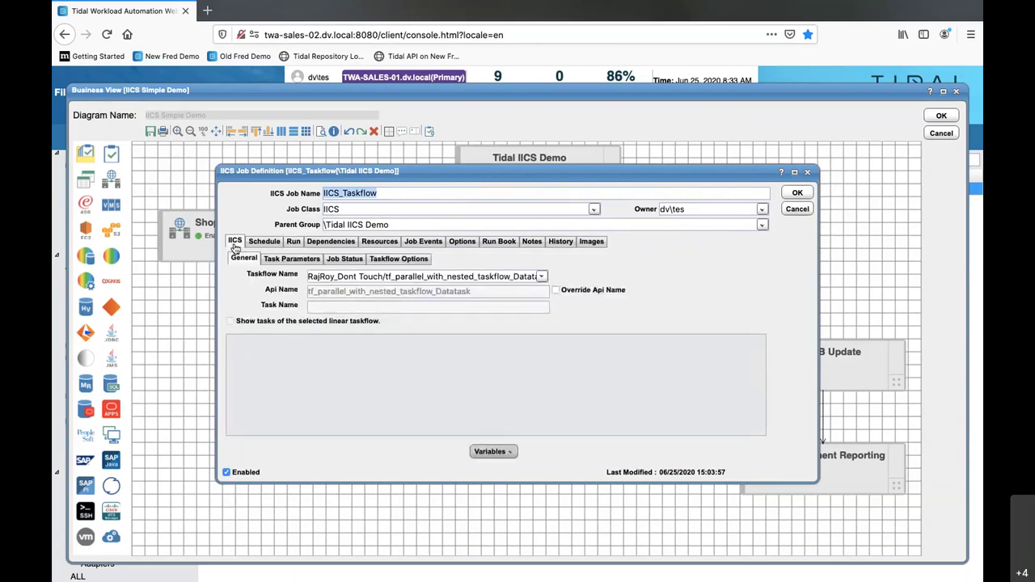
{"action": "left_click", "coordinate": [419, 277]}
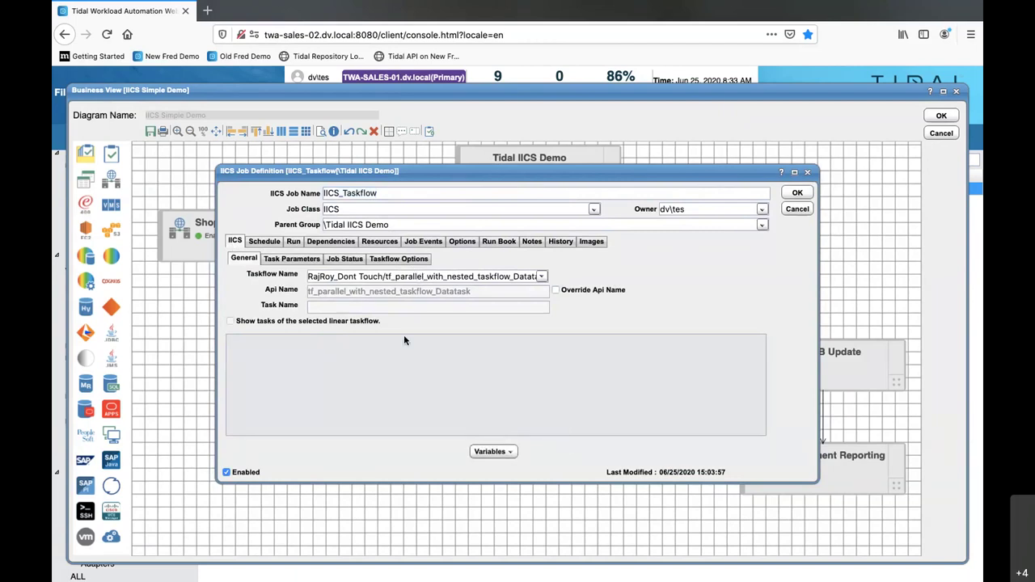
- Review the overridable parameters of the mt_m_lab_param task, and close the IICS_Taskflow definition and the business view without saving
{"action": "left_click", "coordinate": [305, 267]}
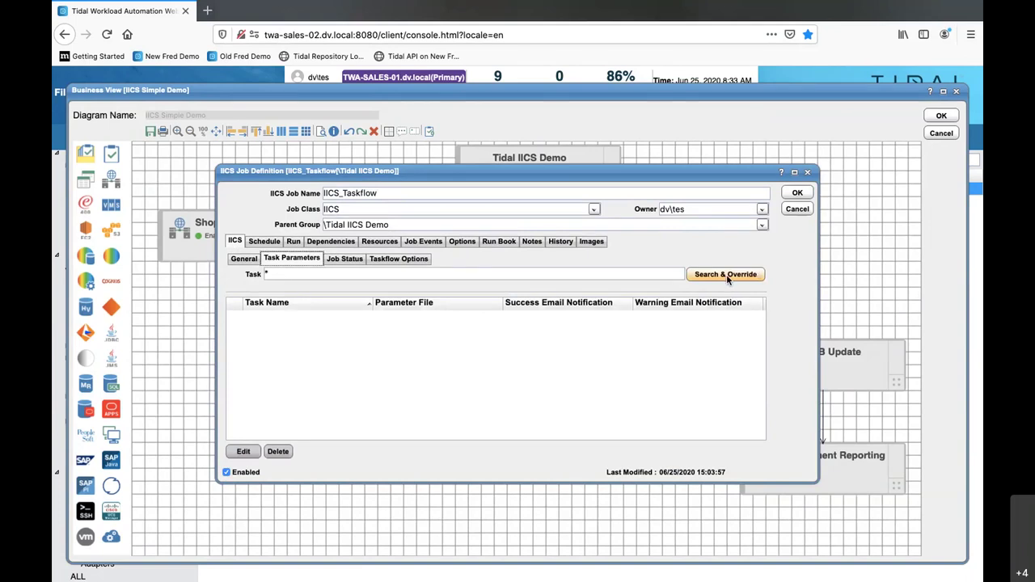
{"action": "left_click", "coordinate": [726, 275]}
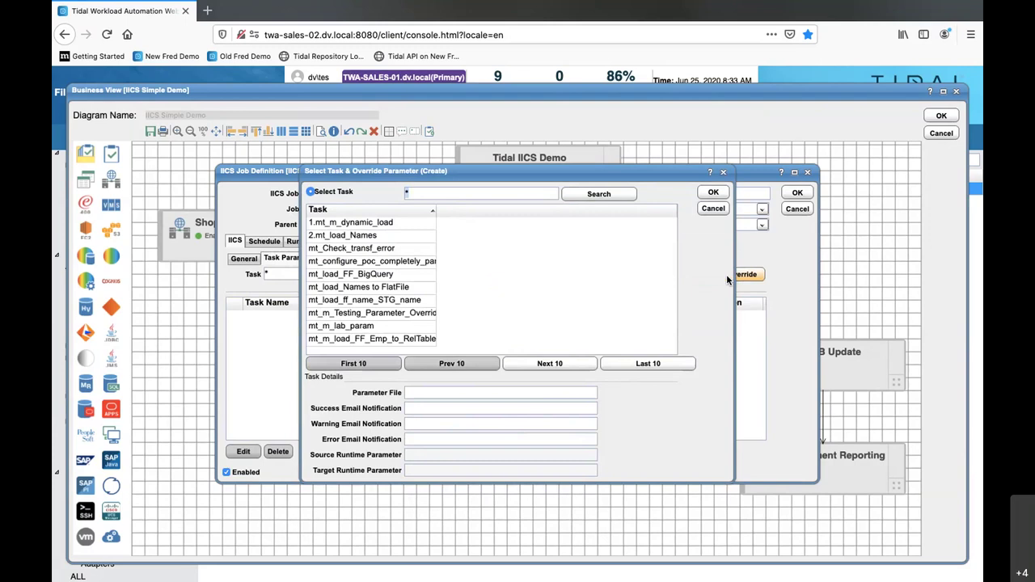
{"action": "left_click", "coordinate": [372, 326]}
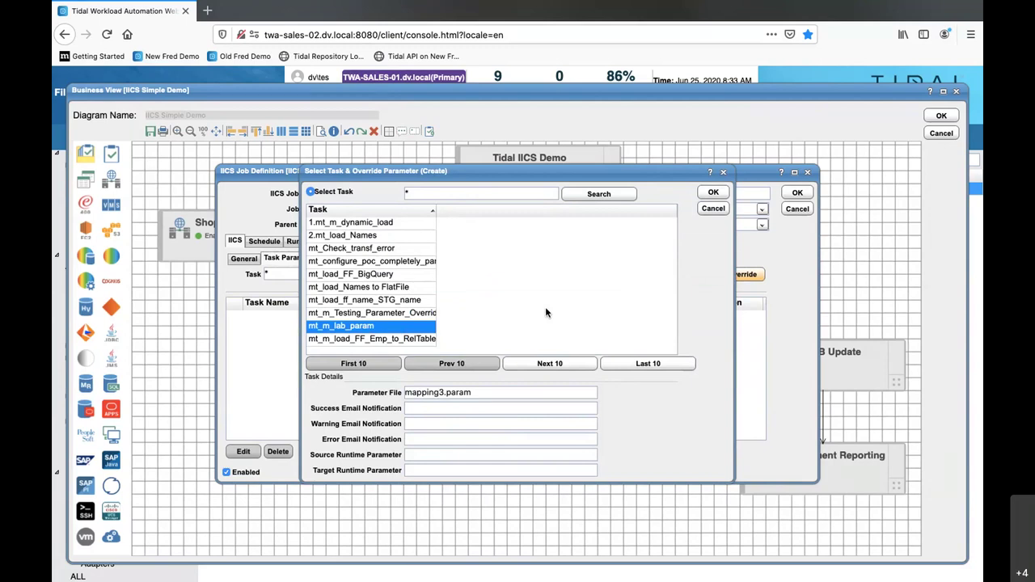
{"action": "left_click", "coordinate": [714, 210]}
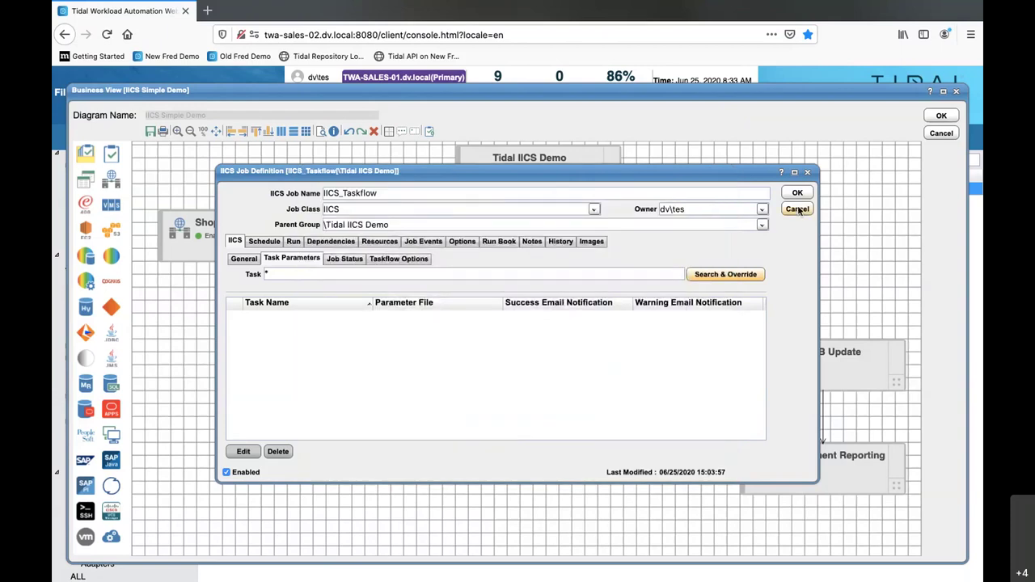
{"action": "left_click", "coordinate": [798, 209]}
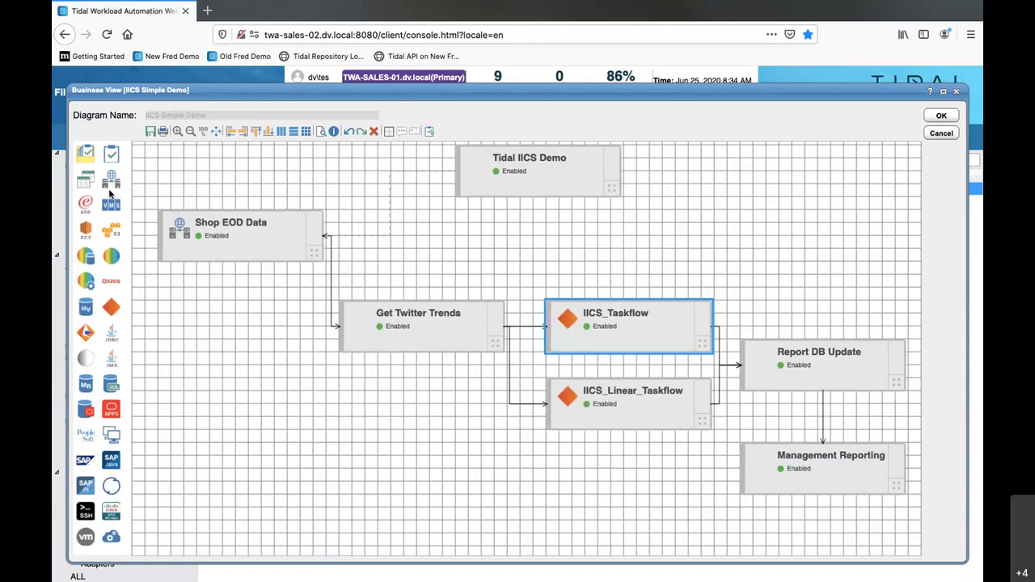
{"action": "left_click", "coordinate": [941, 133]}
- Rerun the Tidal IICS Demo job group from today's job activity, and refresh the job statuses
{"action": "left_click", "coordinate": [98, 168]}
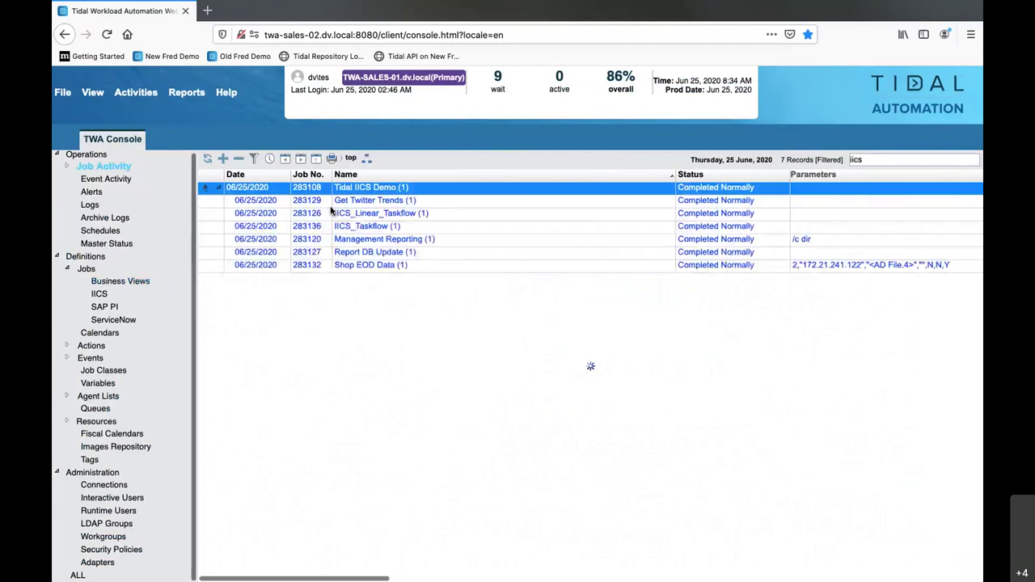
{"action": "right_click", "coordinate": [332, 189]}
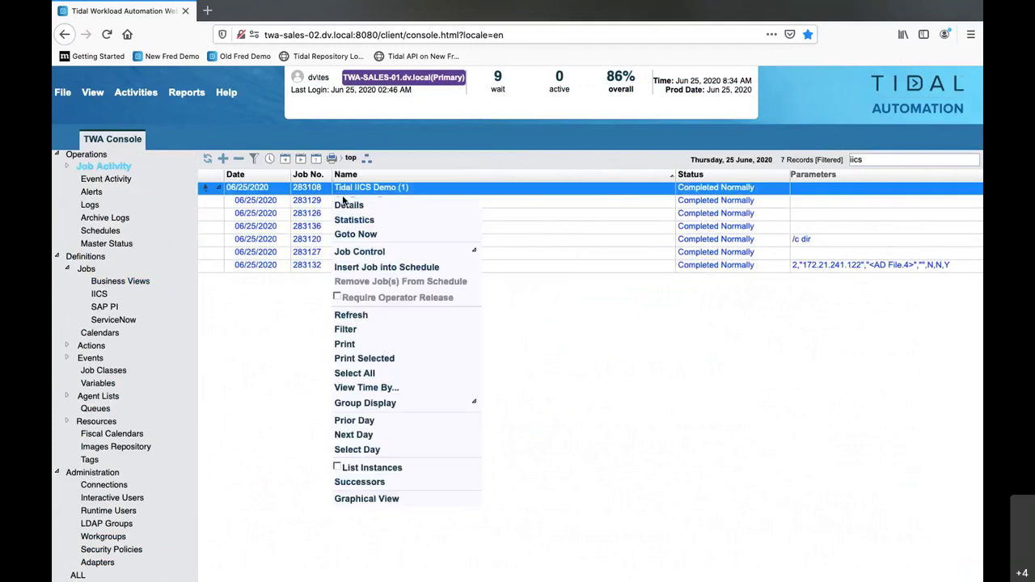
{"action": "mouse_move", "coordinate": [409, 252]}
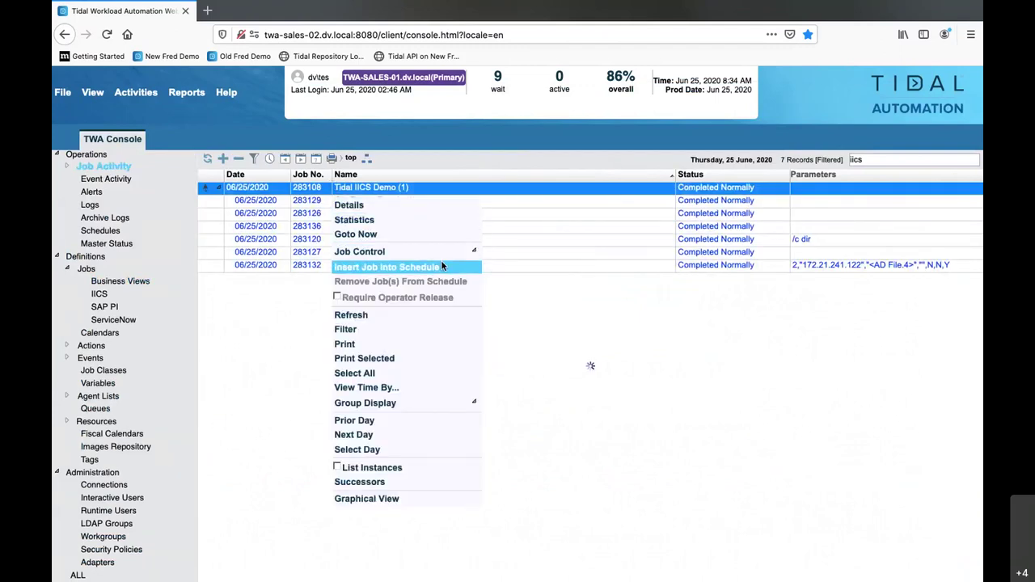
{"action": "left_click", "coordinate": [499, 349]}
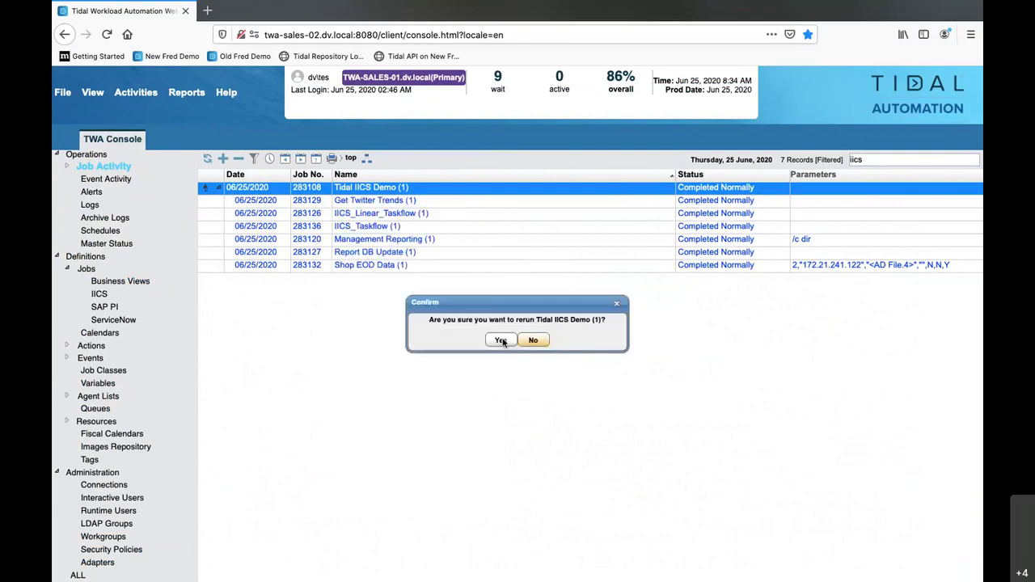
{"action": "left_click", "coordinate": [500, 341]}
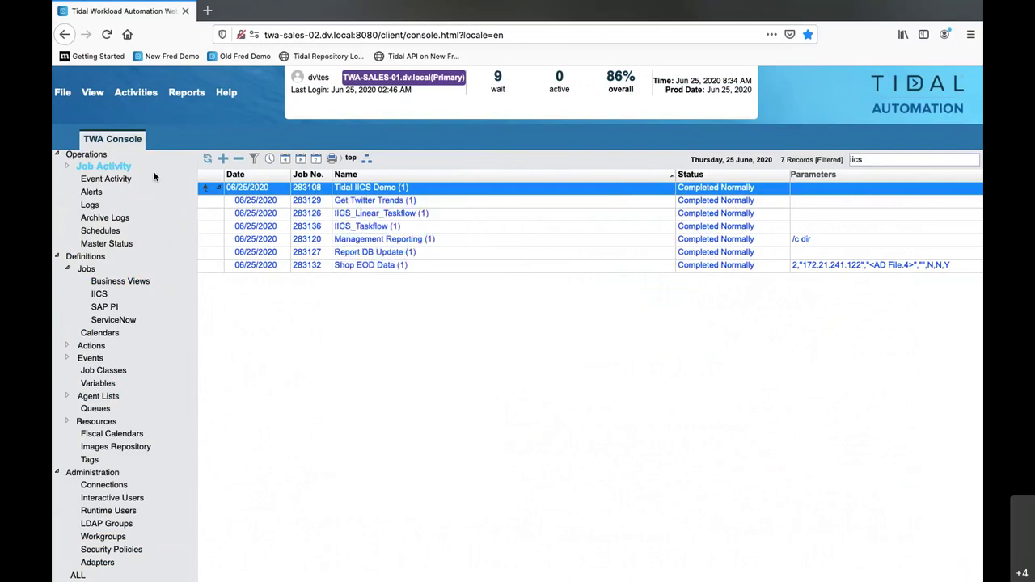
{"action": "left_click", "coordinate": [208, 159]}
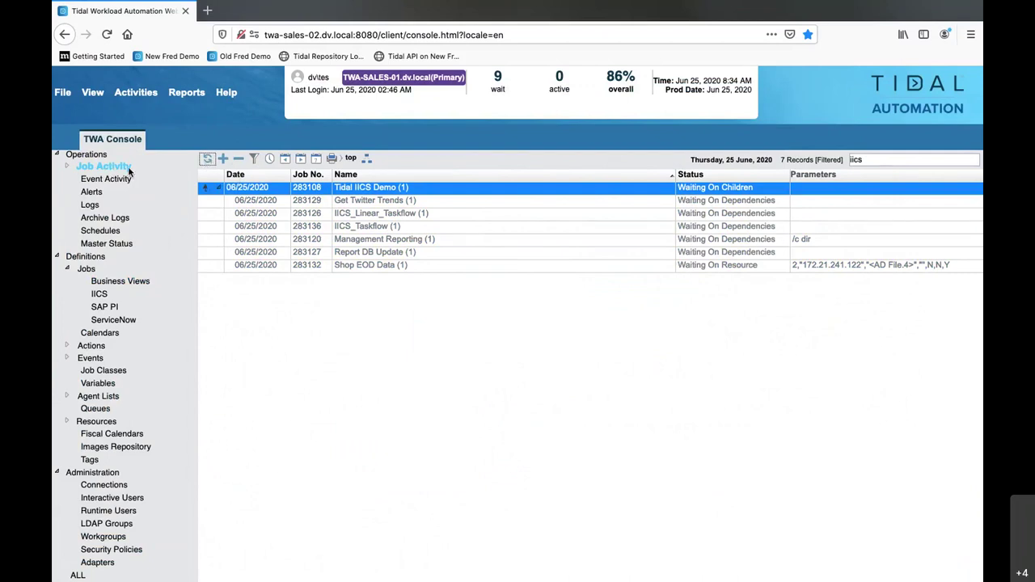
- Show the rerun in the IICS Simple Demo graphical view with all jobs visible, and refresh it to monitor progress
{"action": "left_click", "coordinate": [368, 160]}
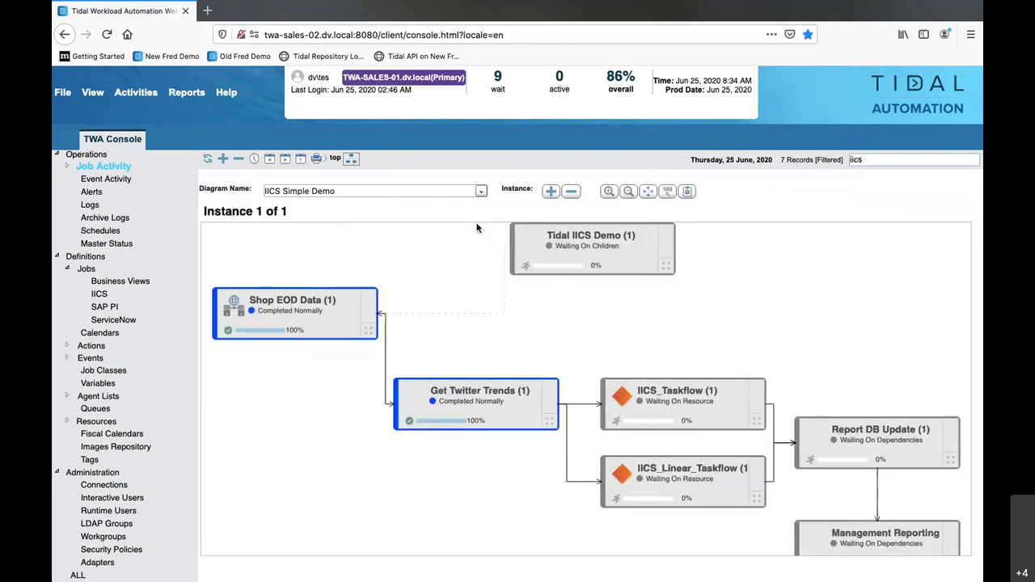
{"action": "left_click", "coordinate": [629, 192]}
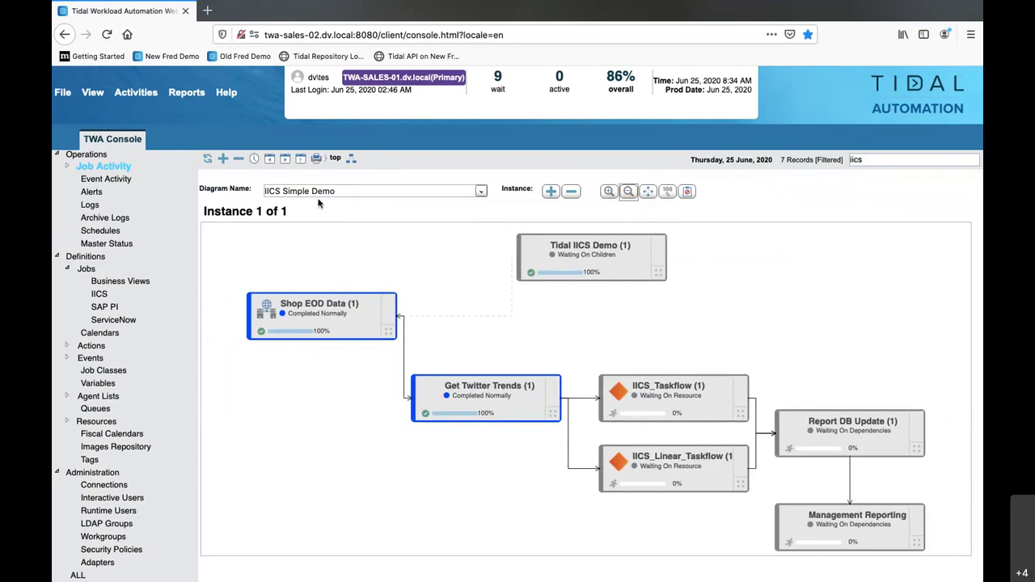
{"action": "left_click", "coordinate": [208, 159]}
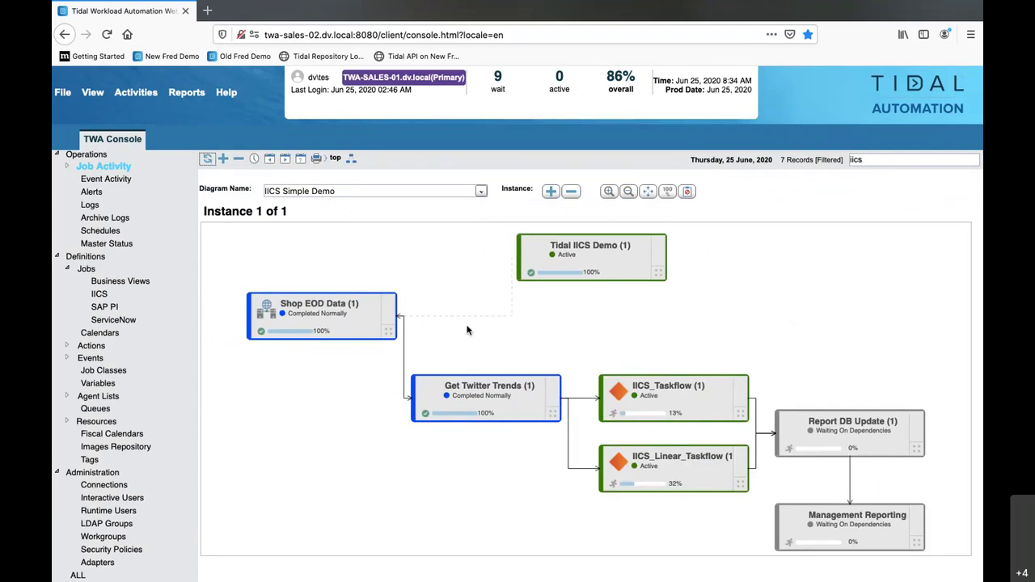
{"action": "left_click", "coordinate": [208, 164]}
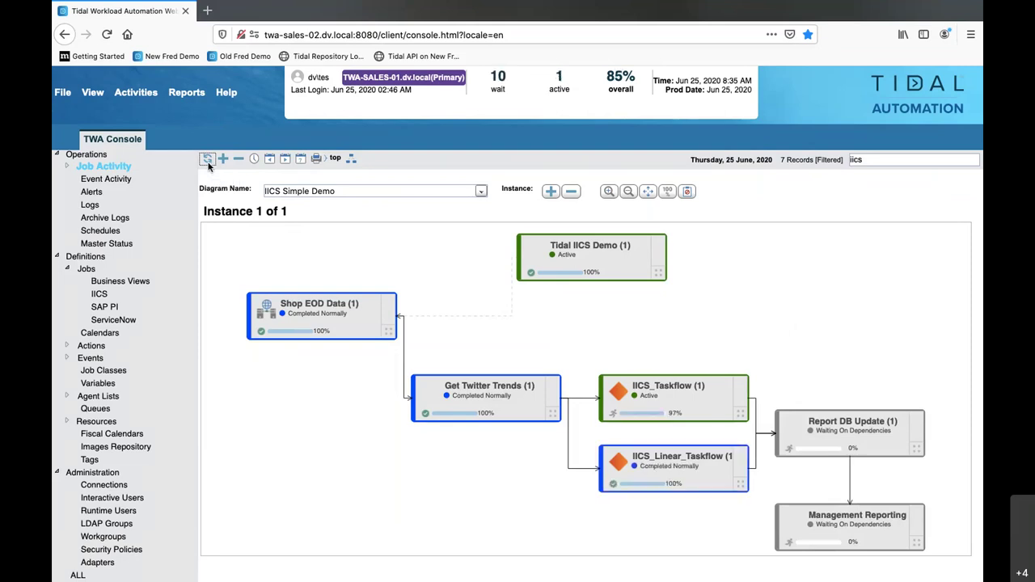
- Open the job details of IICS_Linear_Taskflow from the graphical view and review its output log
{"action": "mouse_move", "coordinate": [669, 480]}
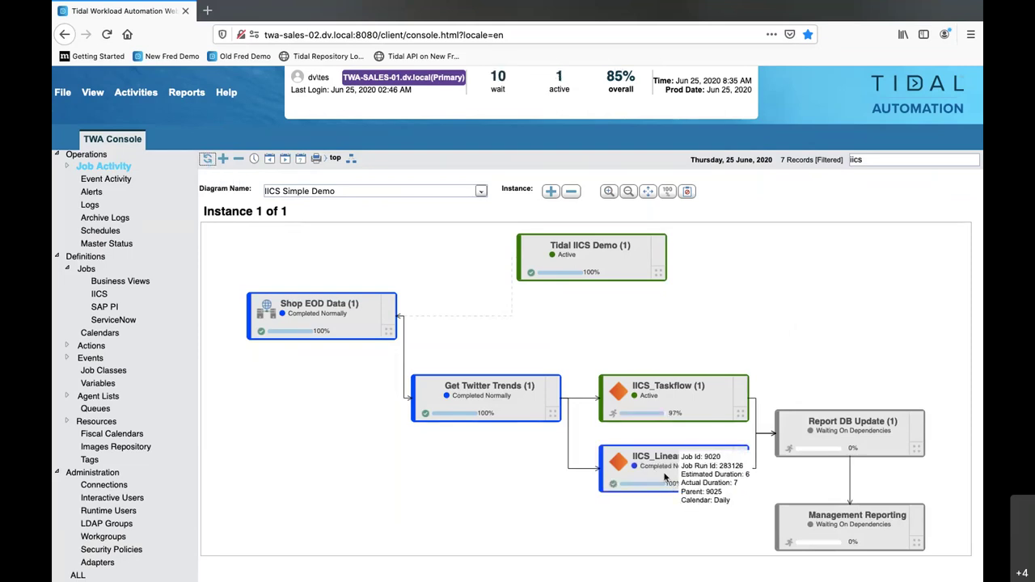
{"action": "double_click", "coordinate": [665, 477]}
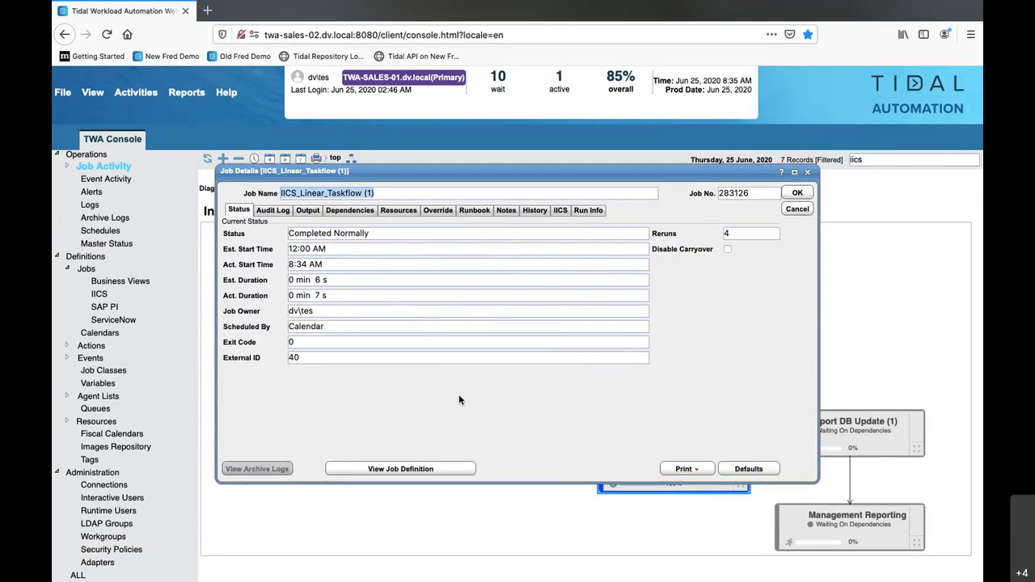
{"action": "left_click", "coordinate": [308, 212]}
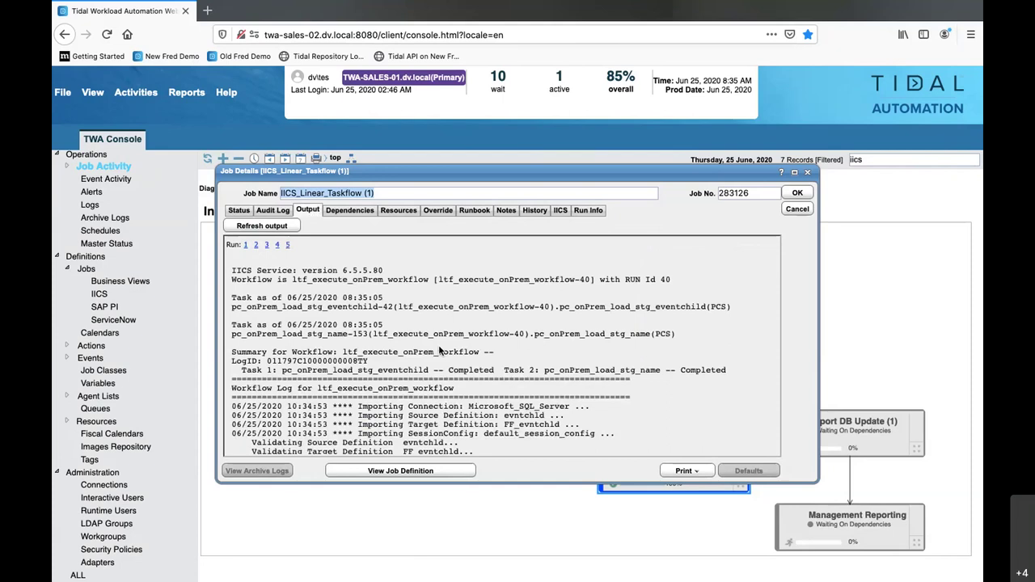
{"action": "scroll", "coordinate": [439, 349], "scroll_direction": "down", "scroll_amount": 1}
{"action": "scroll", "coordinate": [439, 350], "scroll_direction": "down", "scroll_amount": 3}
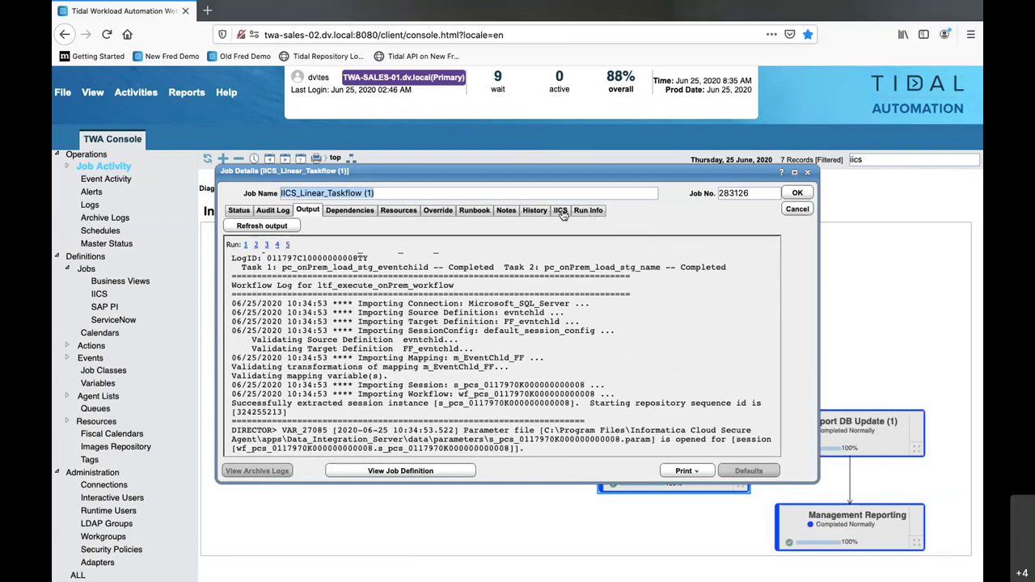
- Review the IICS_Linear_Taskflow run info, including the task details and session log of the first task, pc_onPrem_load_stg_eventchild
{"action": "left_click", "coordinate": [588, 211]}
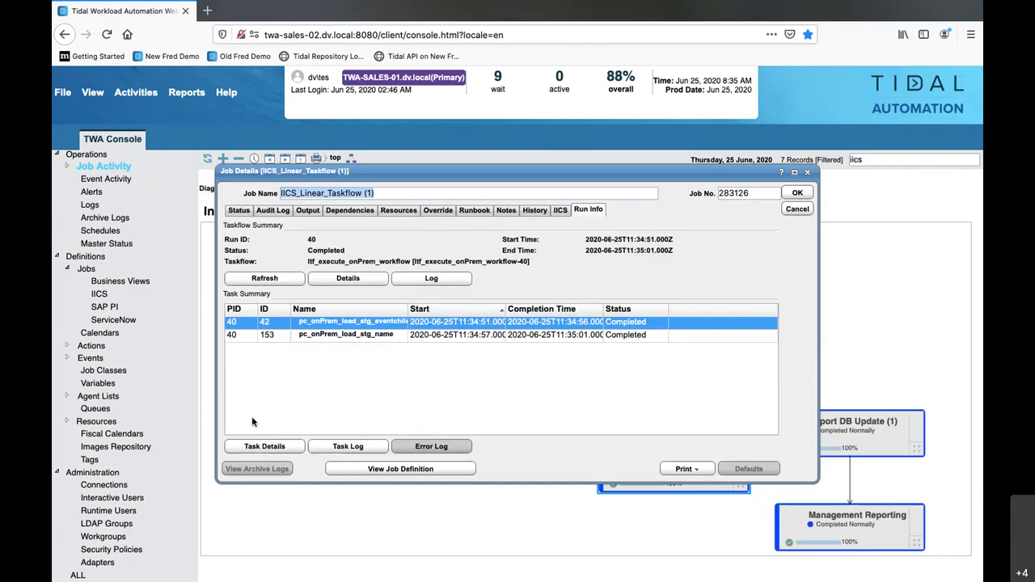
{"action": "left_click", "coordinate": [264, 447]}
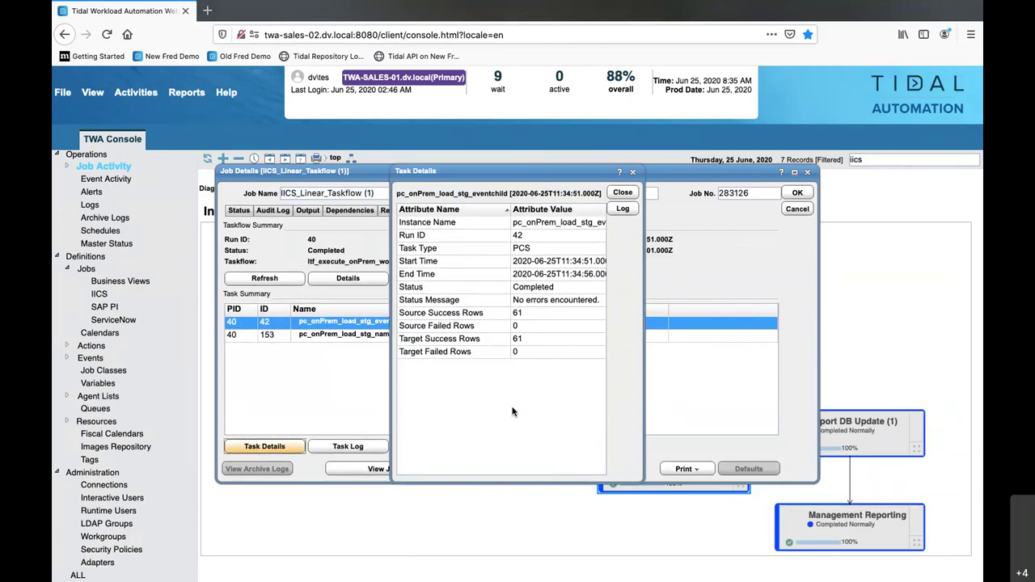
{"action": "left_click", "coordinate": [623, 194]}
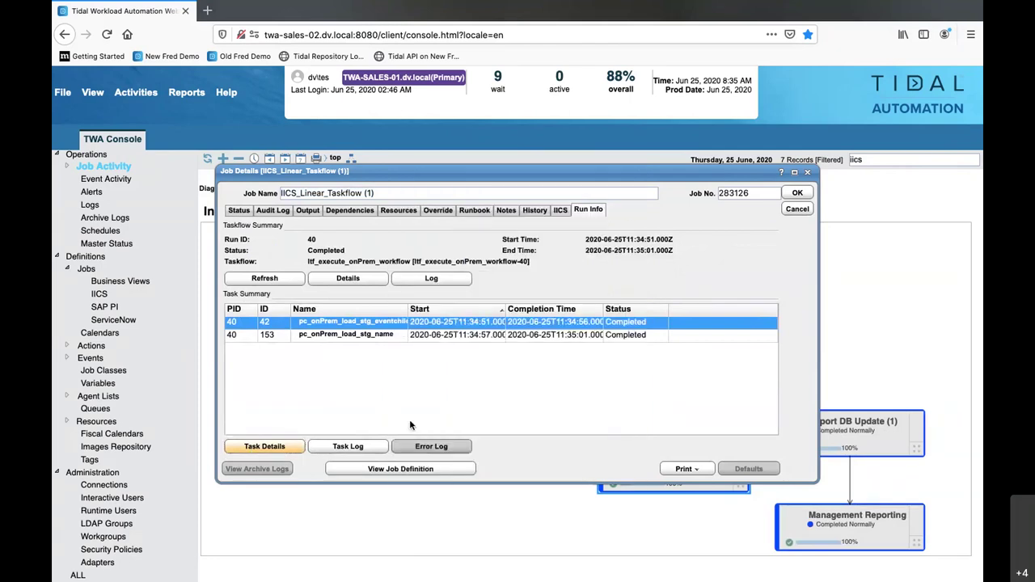
{"action": "left_click", "coordinate": [348, 450]}
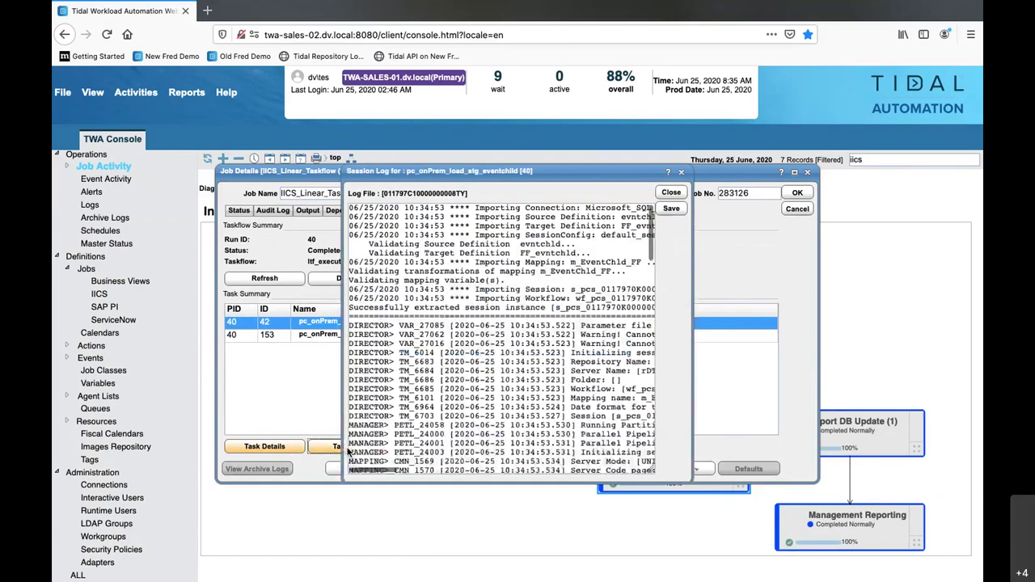
{"action": "scroll", "coordinate": [552, 366], "scroll_direction": "down", "scroll_amount": 3}
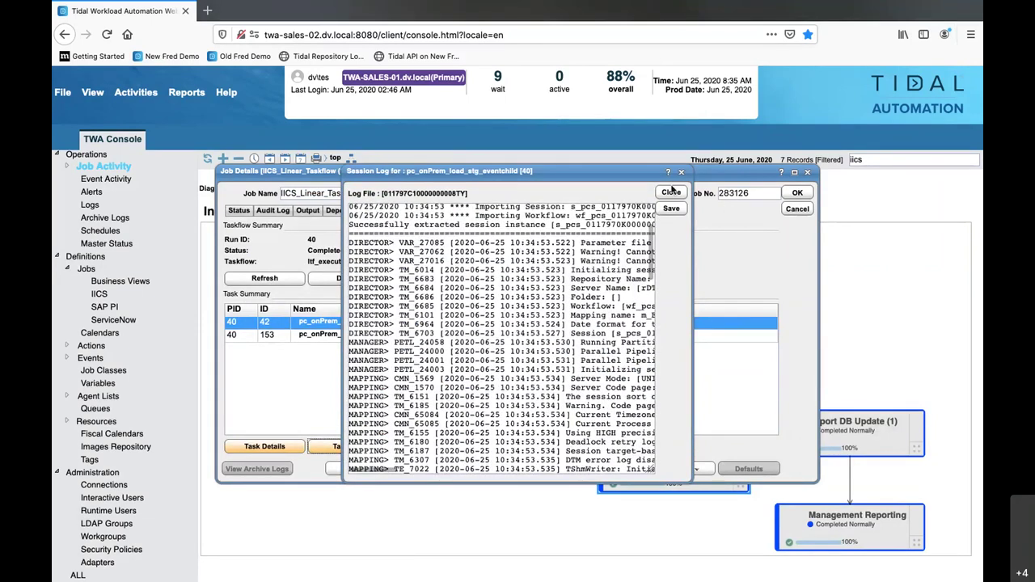
{"action": "left_click", "coordinate": [670, 192]}
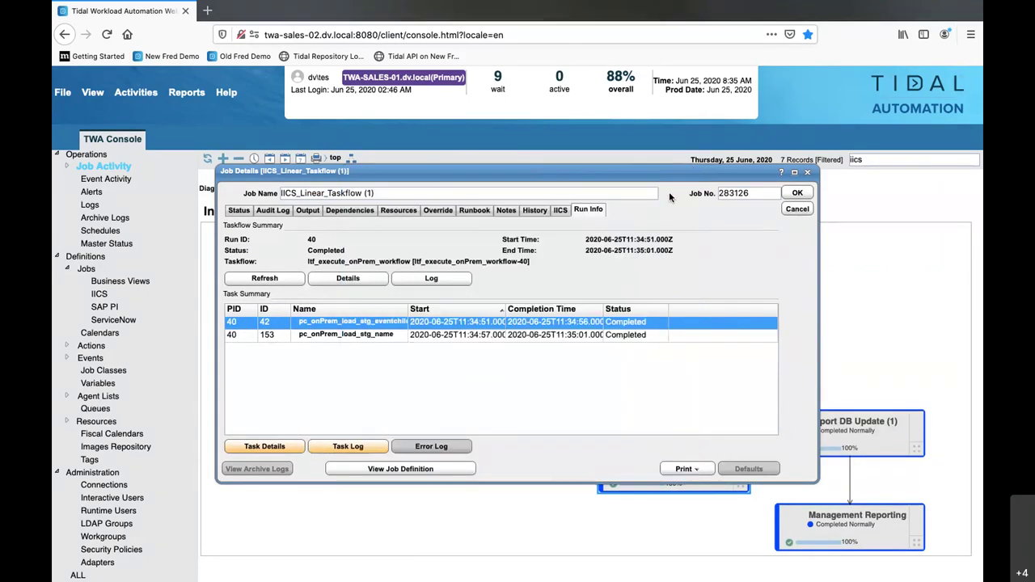
{"action": "left_click", "coordinate": [684, 469]}
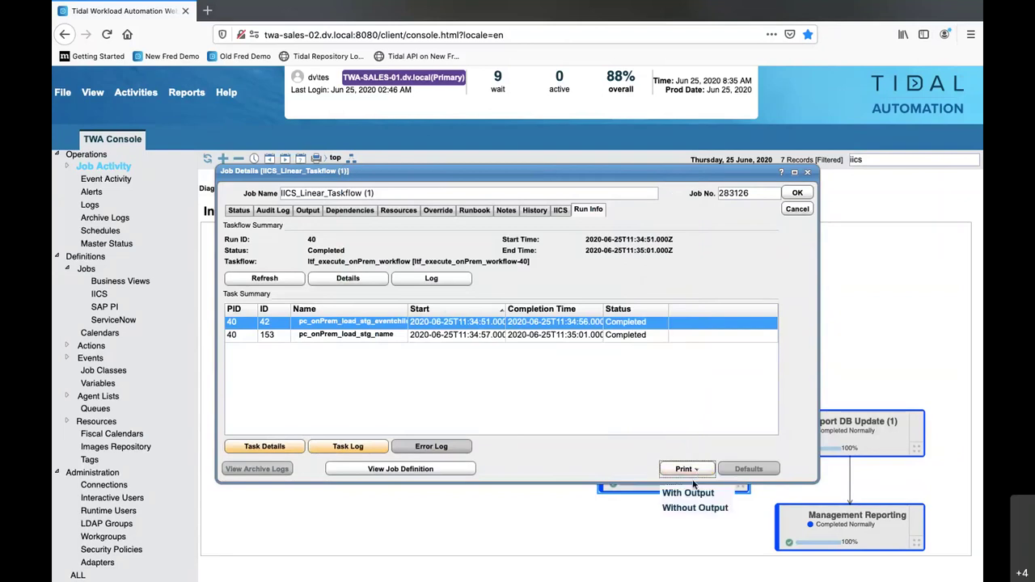
{"action": "left_click", "coordinate": [689, 507]}
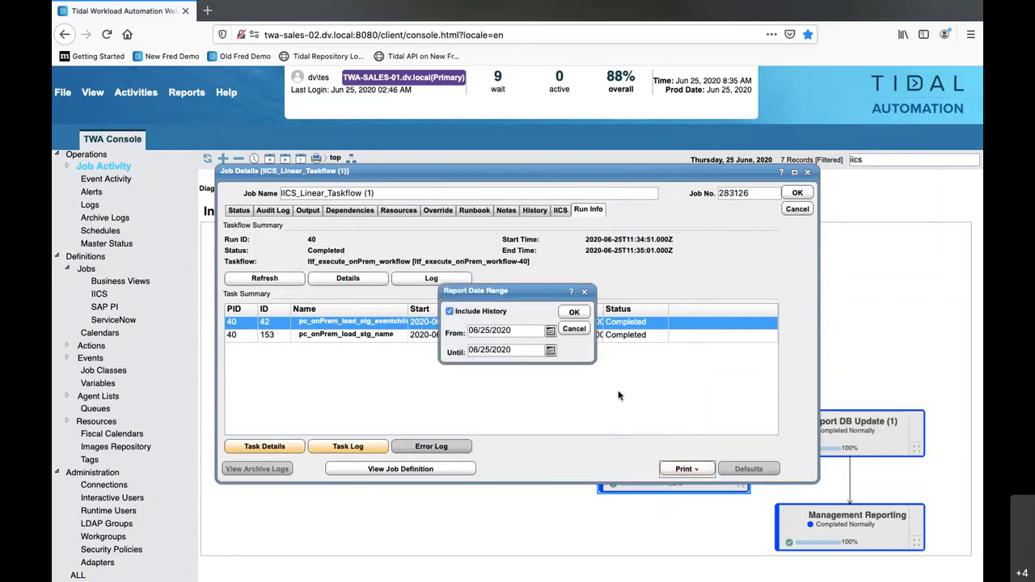
{"action": "left_click", "coordinate": [575, 331]}
- Generate the run detail report with output and history, review it without printing, and close the report and the IICS_Linear_Taskflow details
{"action": "left_click", "coordinate": [685, 469]}
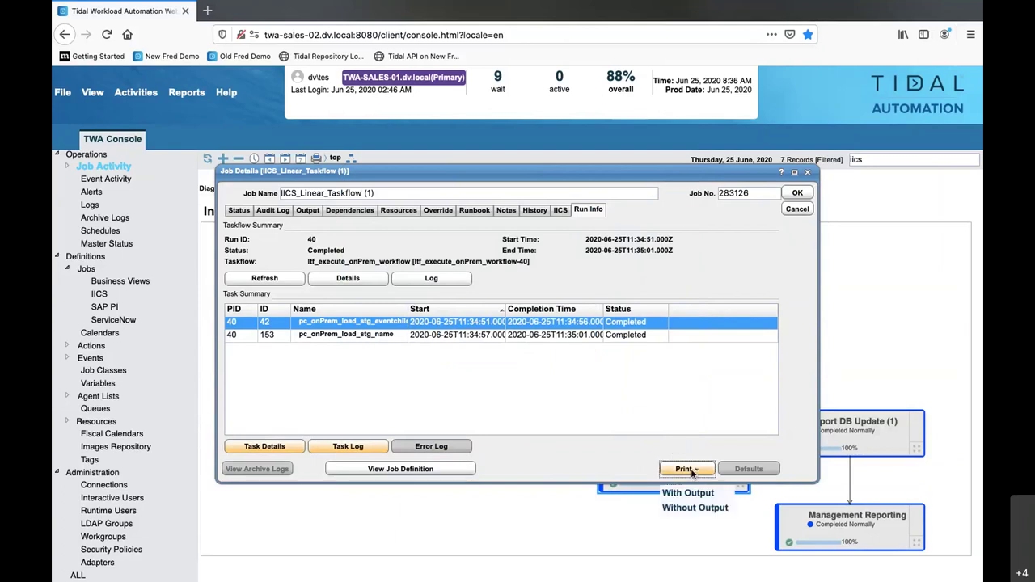
{"action": "left_click", "coordinate": [688, 493]}
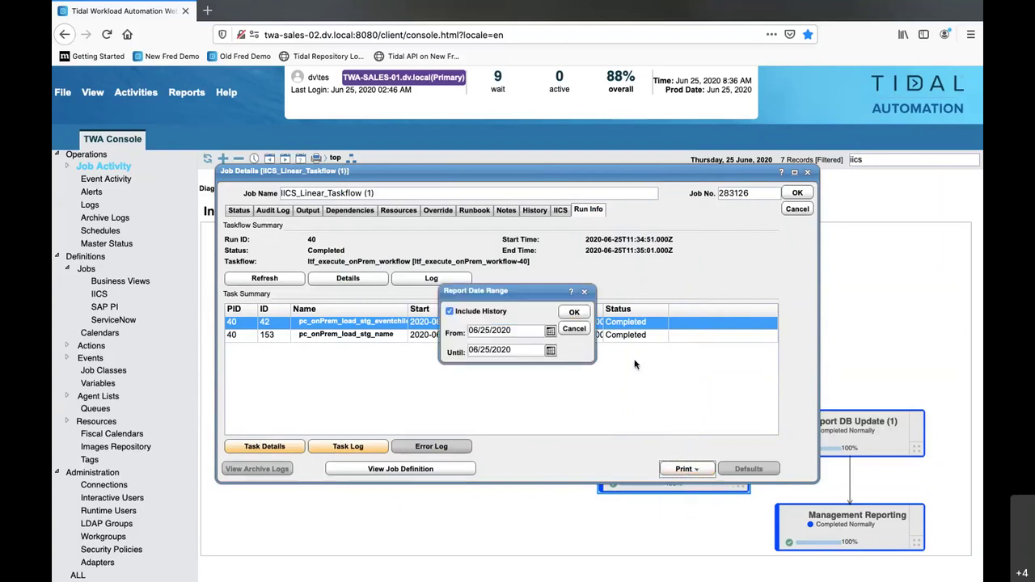
{"action": "left_click", "coordinate": [564, 315]}
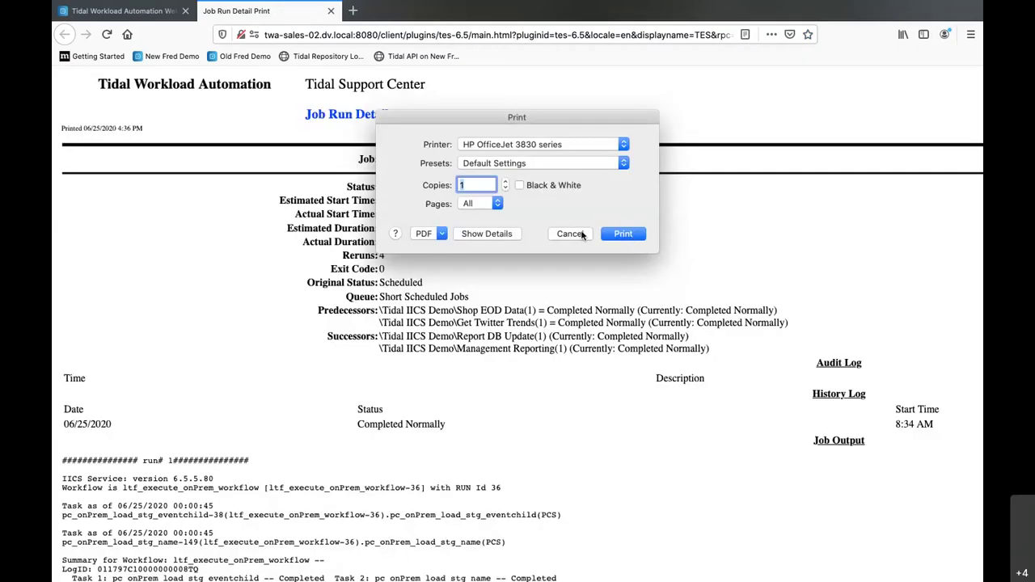
{"action": "left_click", "coordinate": [570, 233]}
{"action": "scroll", "coordinate": [522, 405], "scroll_direction": "down", "scroll_amount": 5}
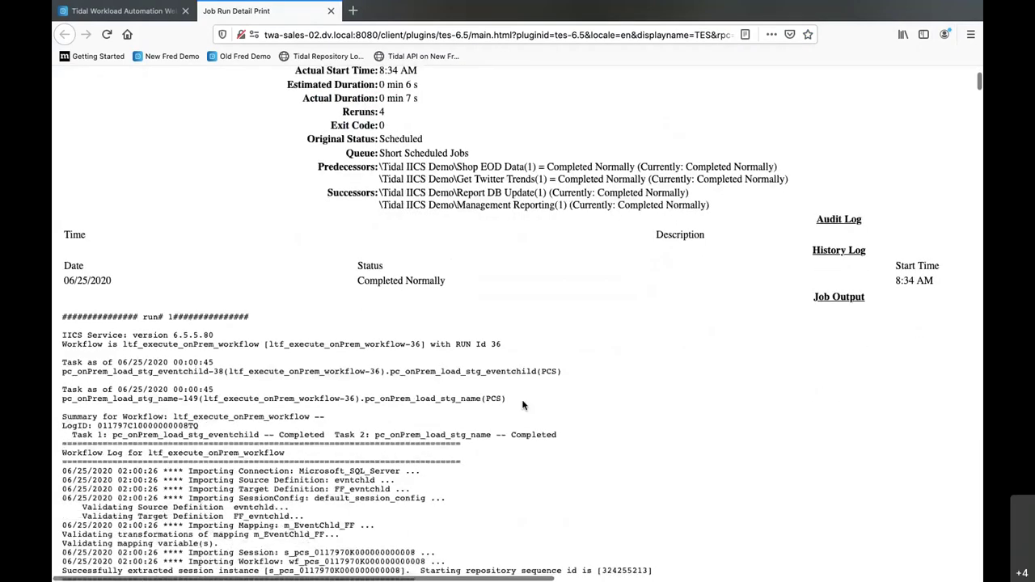
{"action": "left_click", "coordinate": [331, 10]}
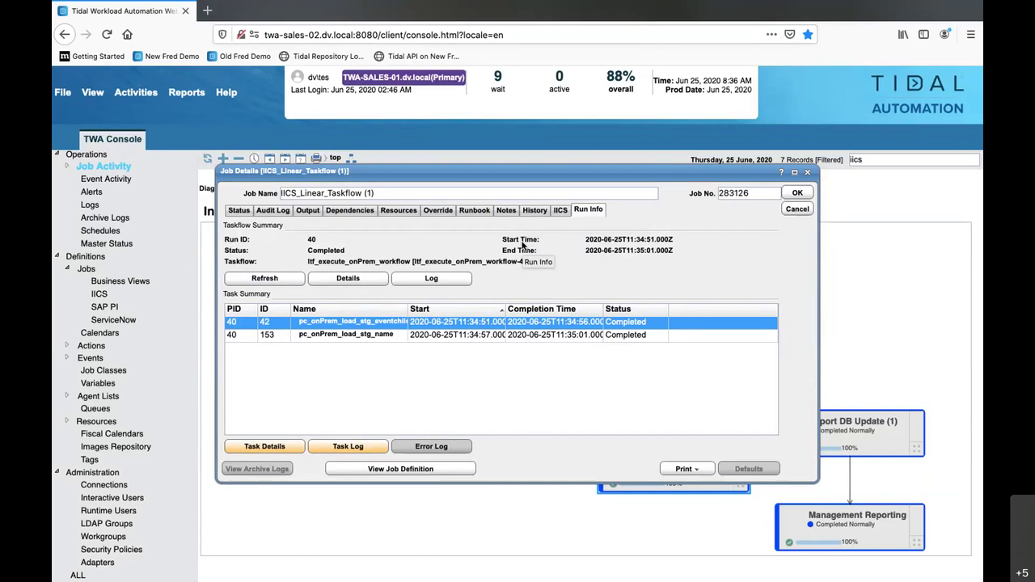
{"action": "left_click", "coordinate": [797, 210]}
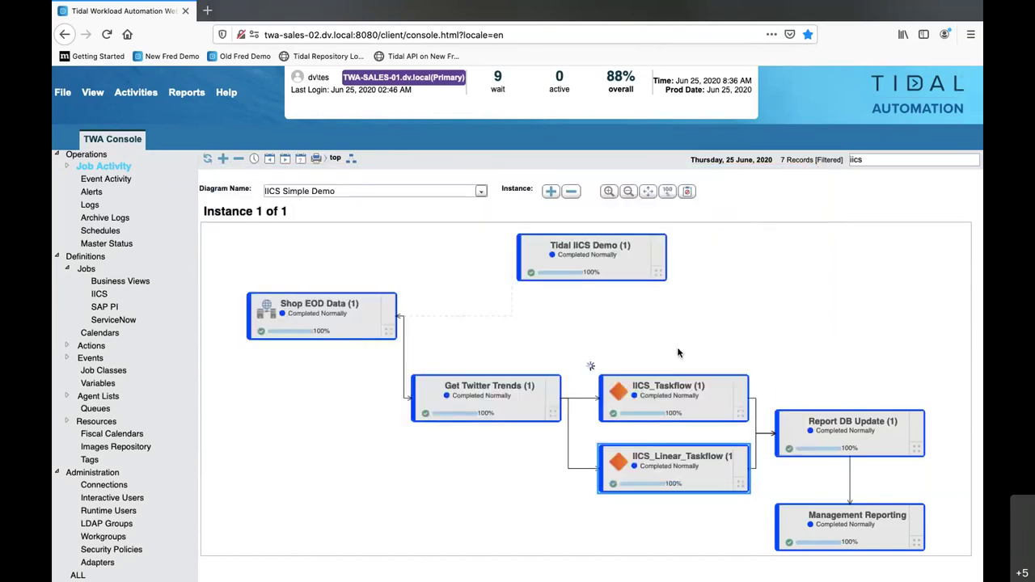
- Open the IICS_Taskflow job details from the graphical view, review the run info, and close the details without saving
{"action": "double_click", "coordinate": [665, 401]}
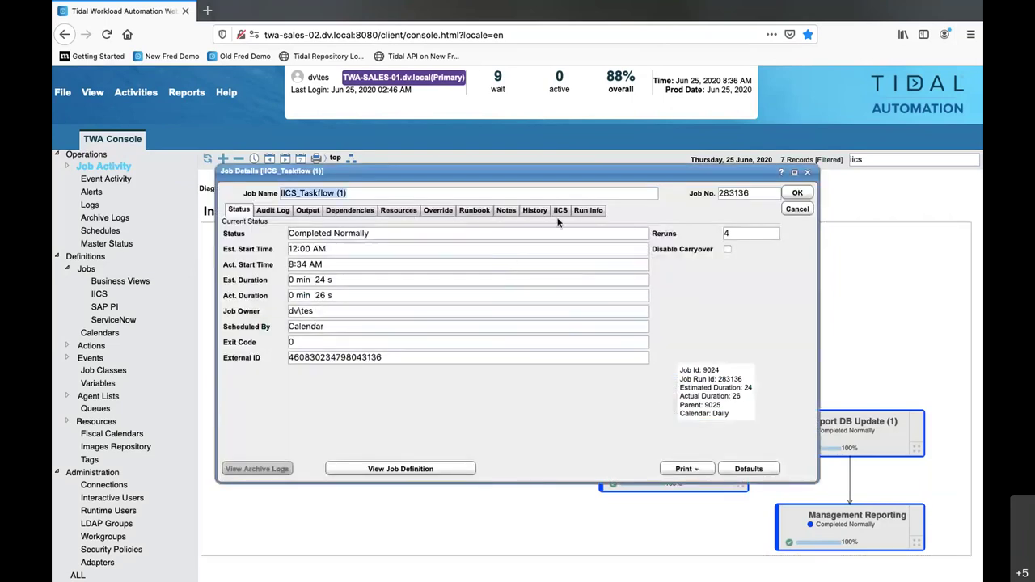
{"action": "left_click", "coordinate": [593, 212]}
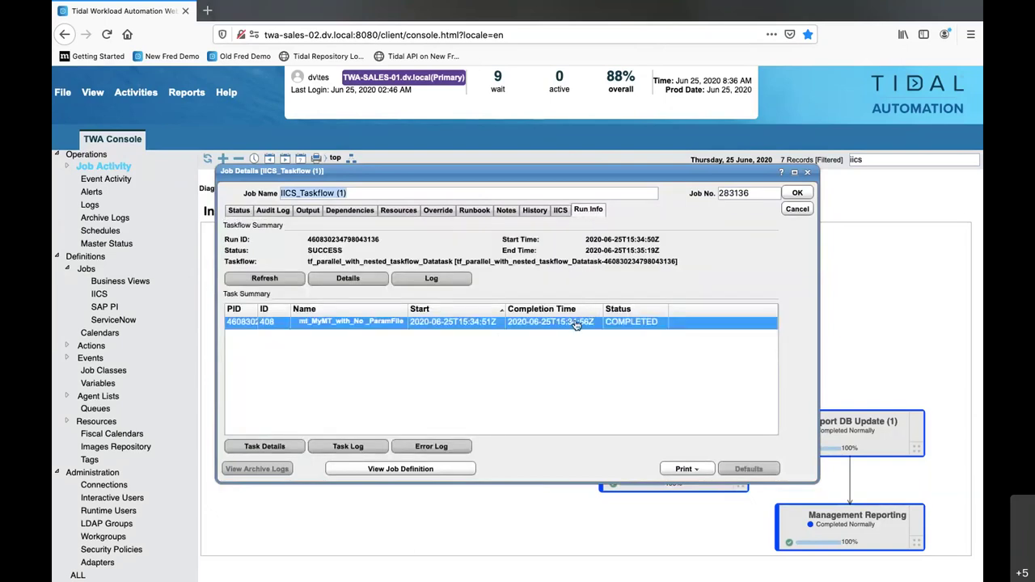
{"action": "left_click", "coordinate": [297, 424]}
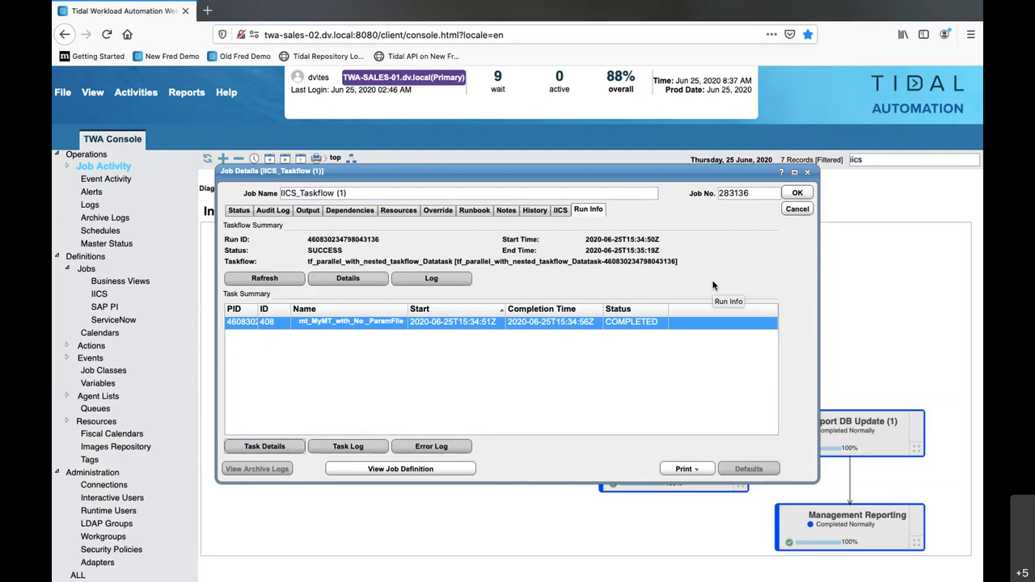
{"action": "left_click", "coordinate": [795, 210]}
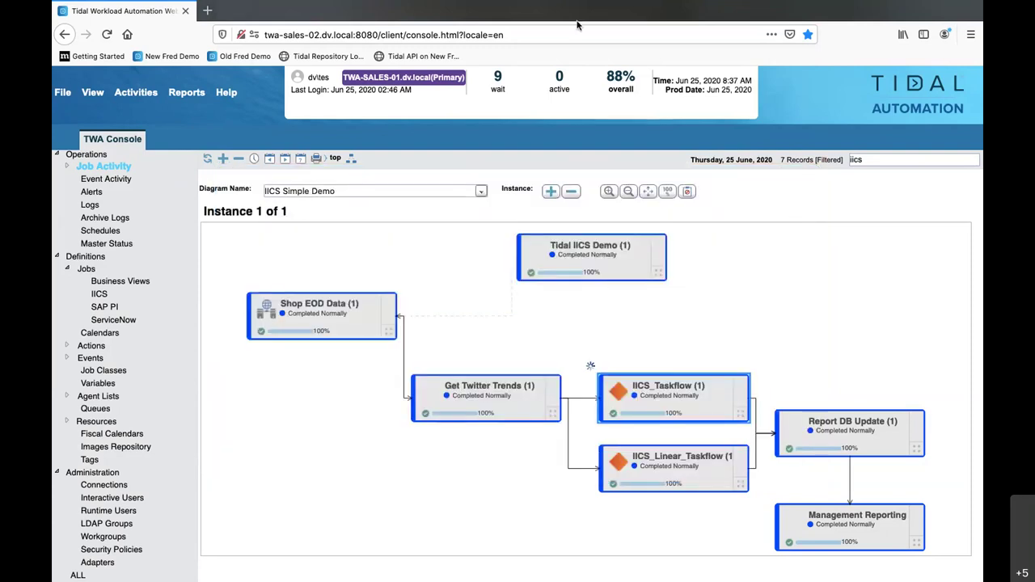
{"action": "mouse_move", "coordinate": [710, 568]}
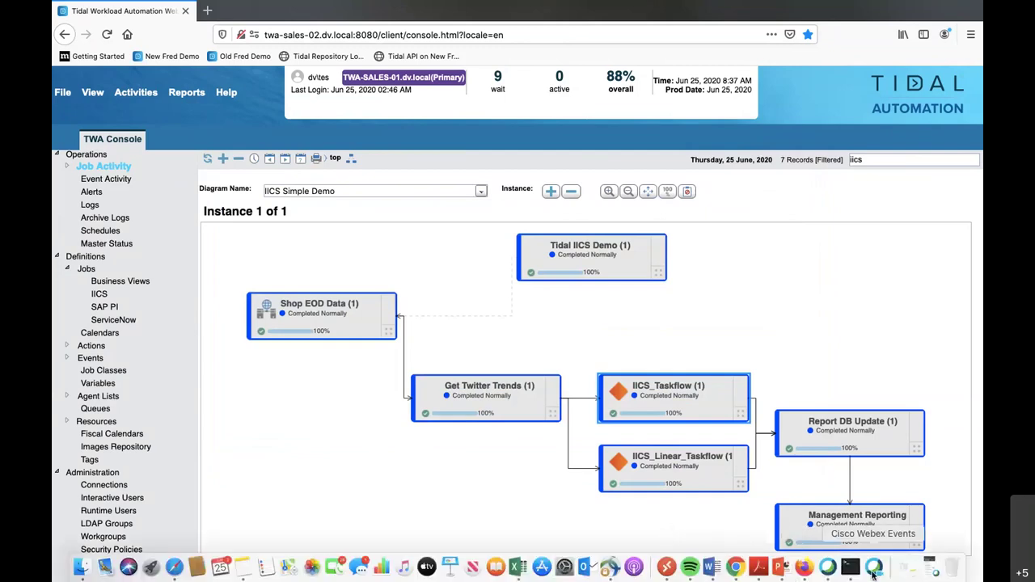
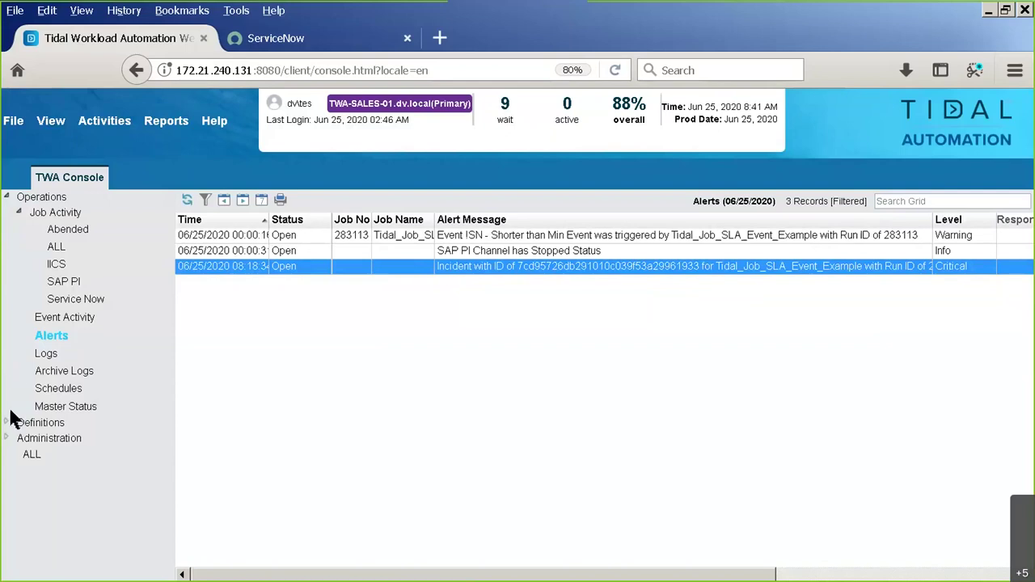
- Show the job definitions and expand the SAP PI EXTERNAL Channel Example Types and SAP Process Integration Adapter Job Examples groups
{"action": "left_click", "coordinate": [18, 212]}
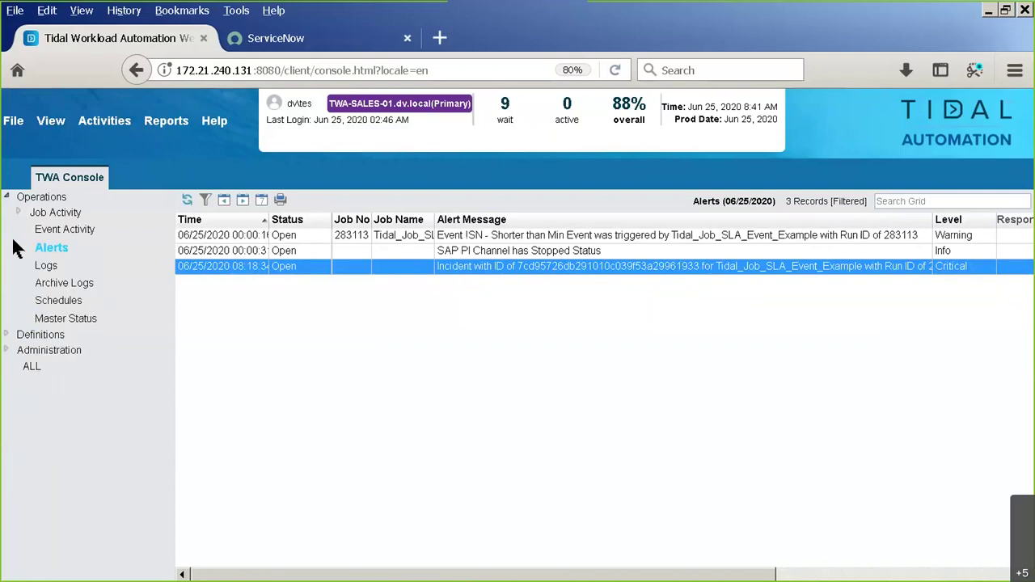
{"action": "left_click", "coordinate": [6, 335]}
{"action": "left_click", "coordinate": [39, 353]}
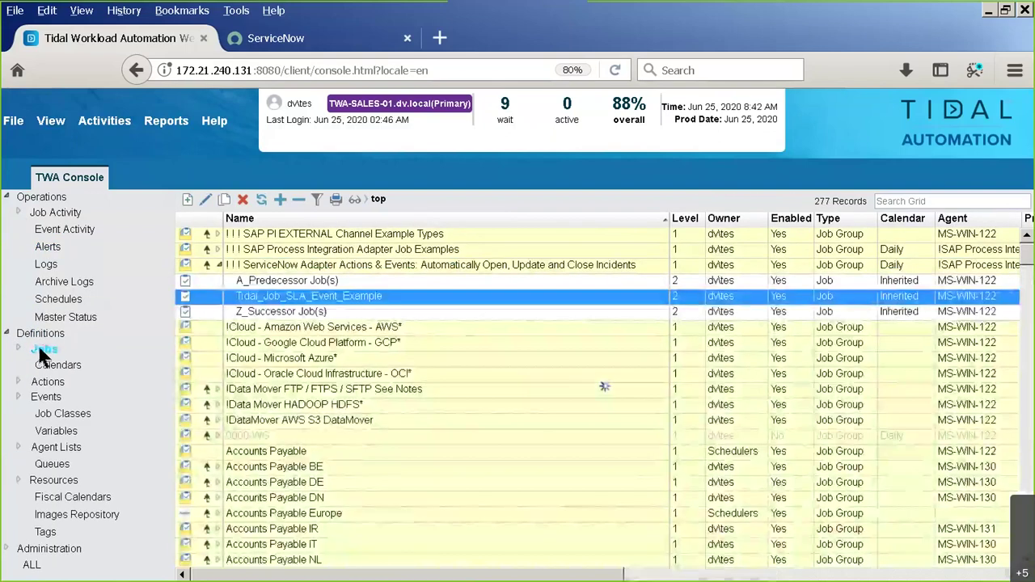
{"action": "left_click", "coordinate": [214, 233]}
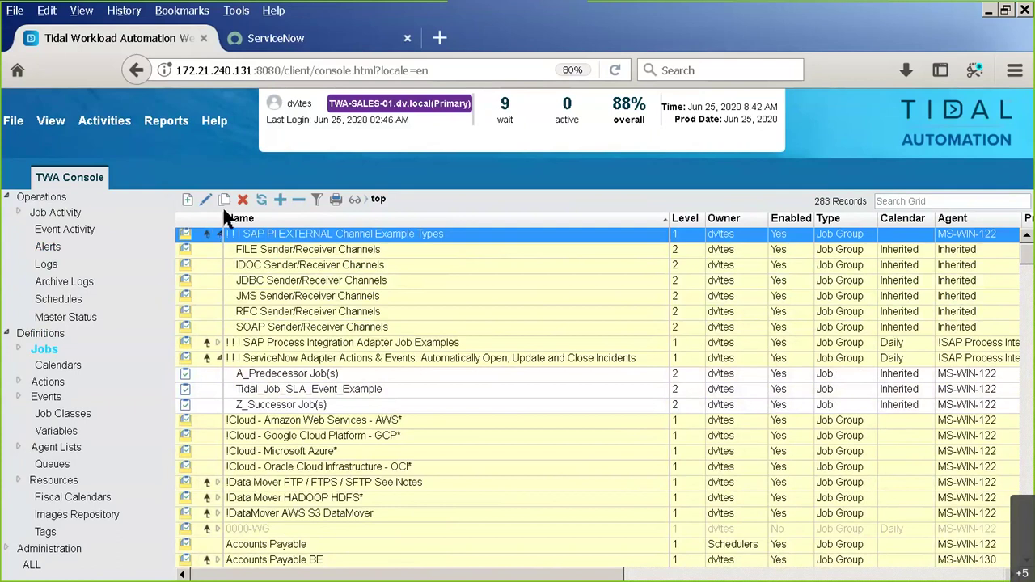
{"action": "left_click", "coordinate": [212, 342]}
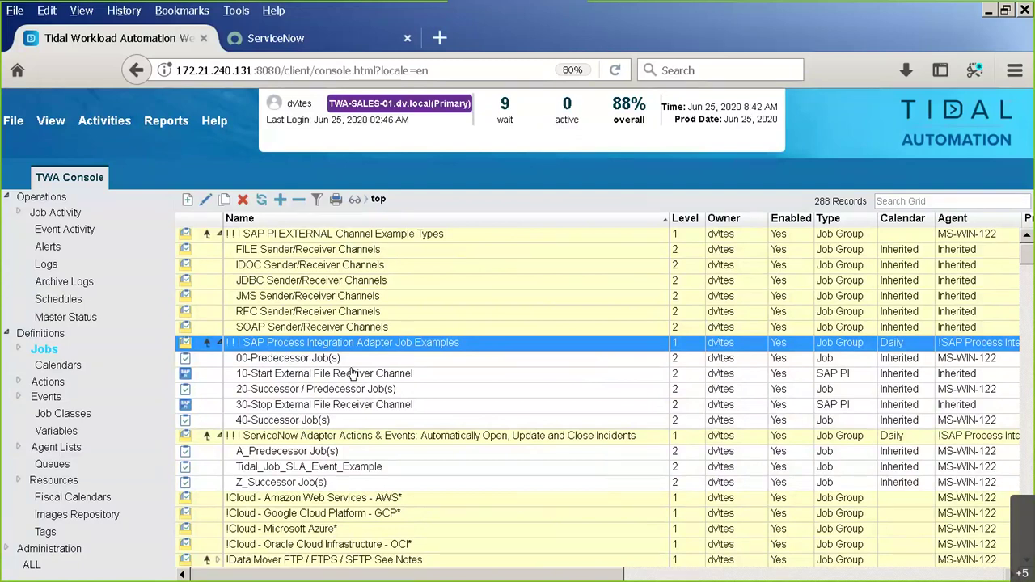
- Open the 10-Start External File Receiver Channel job definition and review its run settings and SAP PI channel assignment
{"action": "left_click", "coordinate": [353, 373]}
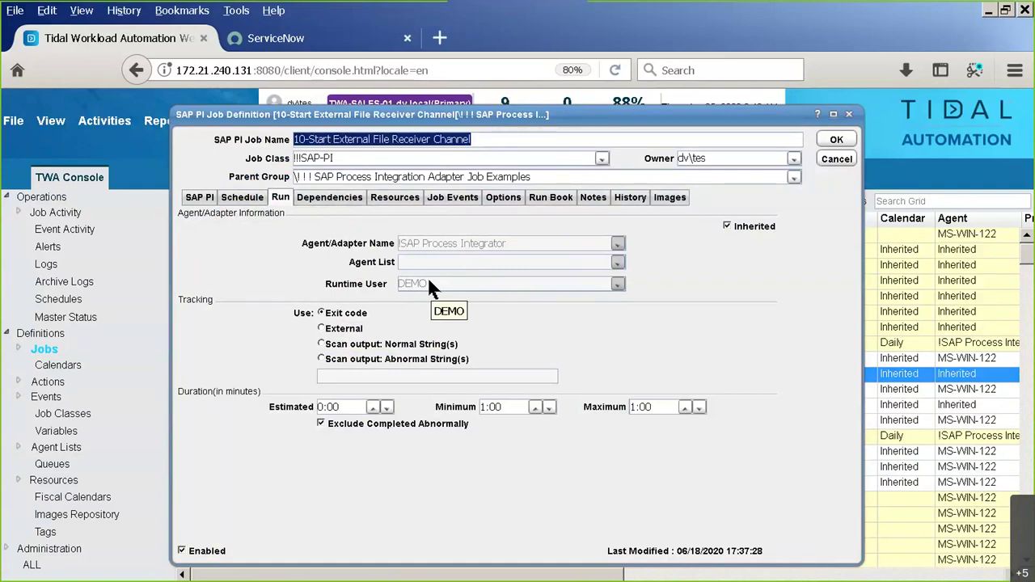
{"action": "left_click", "coordinate": [199, 198]}
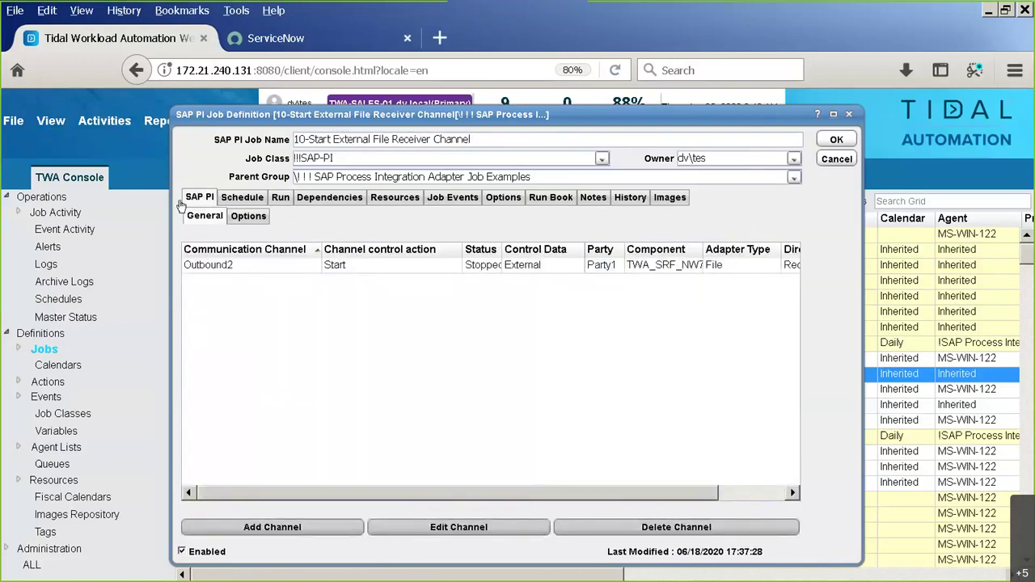
{"action": "left_click_drag", "start_coordinate": [471, 139], "coordinate": [308, 139]}
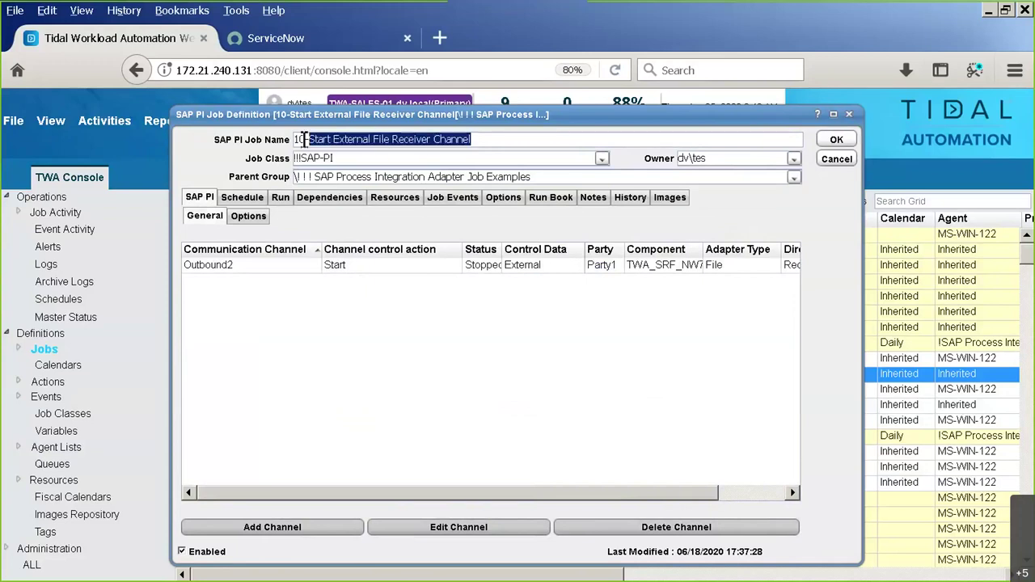
- Open the Outbound2 channel settings, review the adapter types and the selectable communication channels, and cancel the channel selection
{"action": "double_click", "coordinate": [410, 267]}
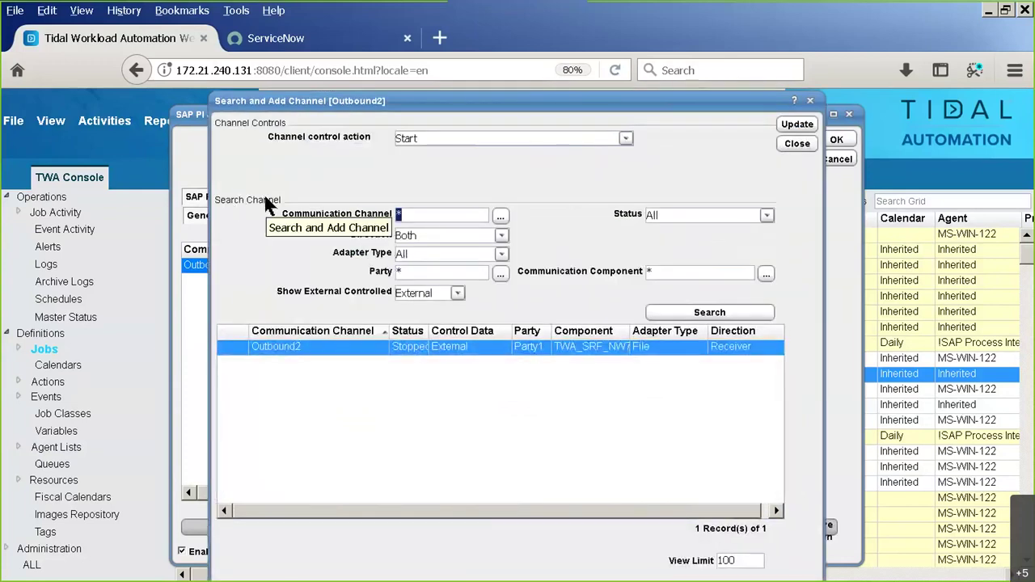
{"action": "left_click", "coordinate": [500, 253]}
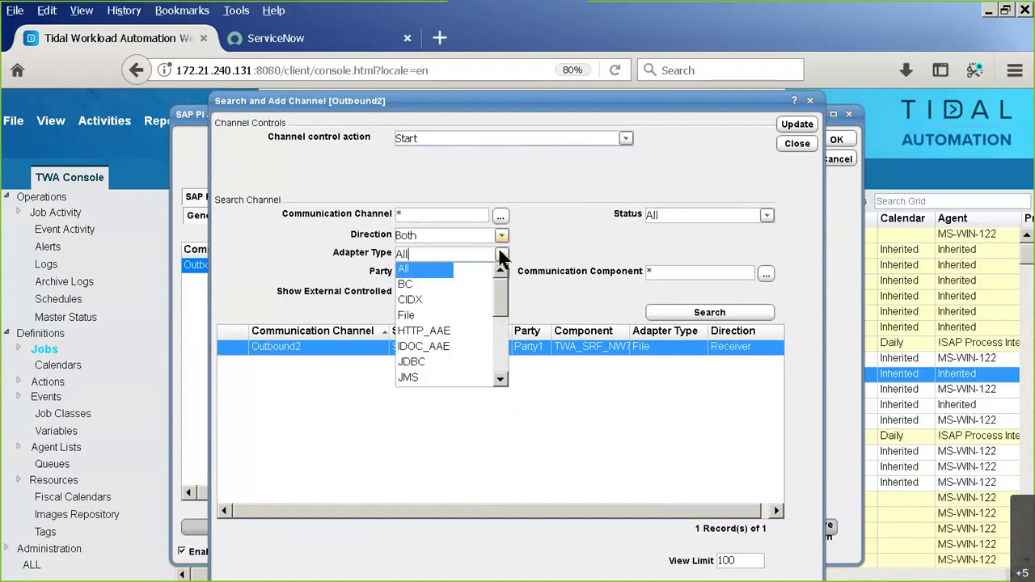
{"action": "left_click", "coordinate": [564, 241]}
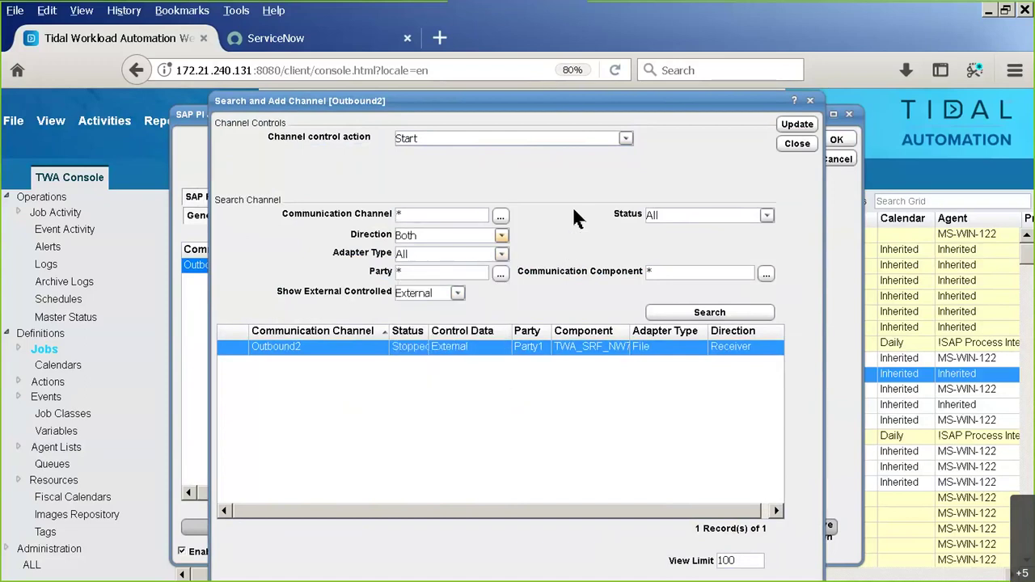
{"action": "left_click", "coordinate": [499, 216]}
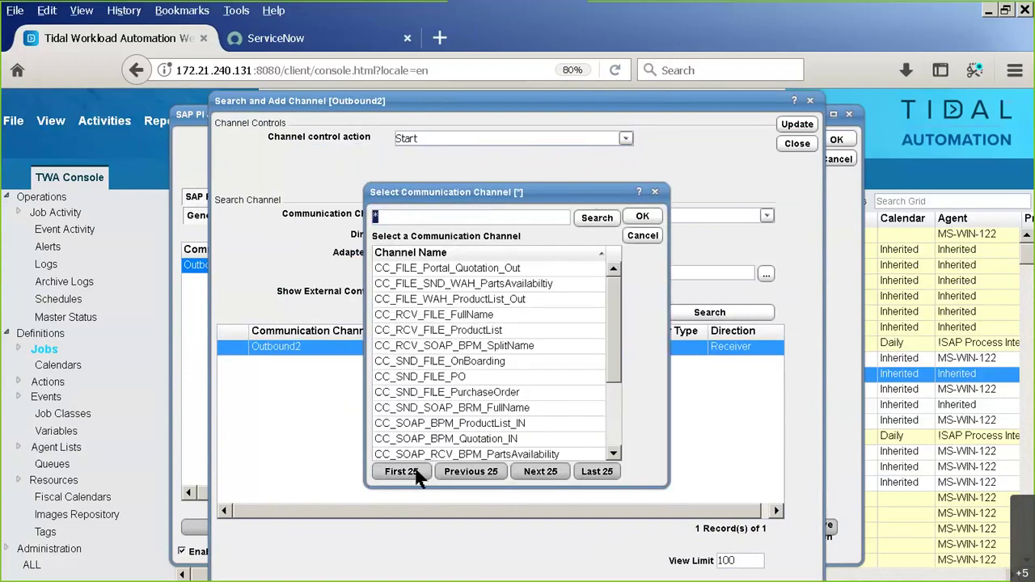
{"action": "left_click_drag", "start_coordinate": [611, 343], "coordinate": [613, 435]}
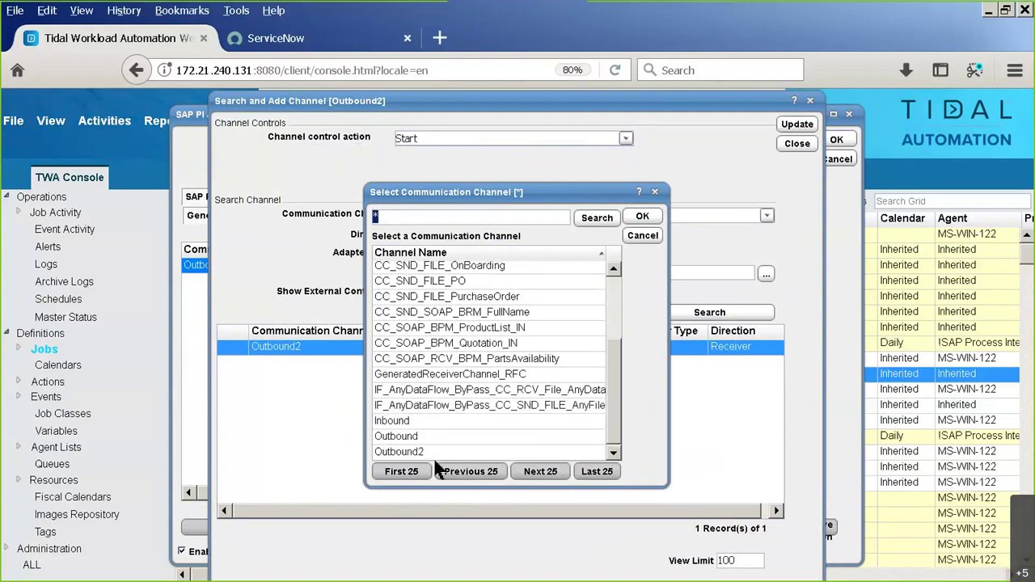
{"action": "left_click", "coordinate": [640, 235]}
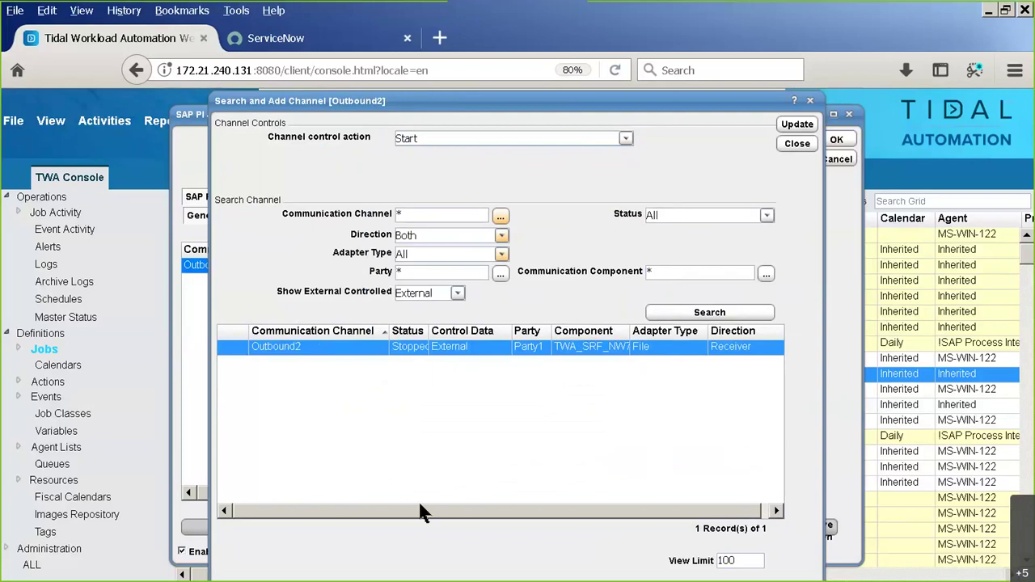
- Widen the Component column to read the Outbound2 entry, and close the channel settings and job definition without saving
{"action": "left_click_drag", "start_coordinate": [420, 511], "coordinate": [480, 510]}
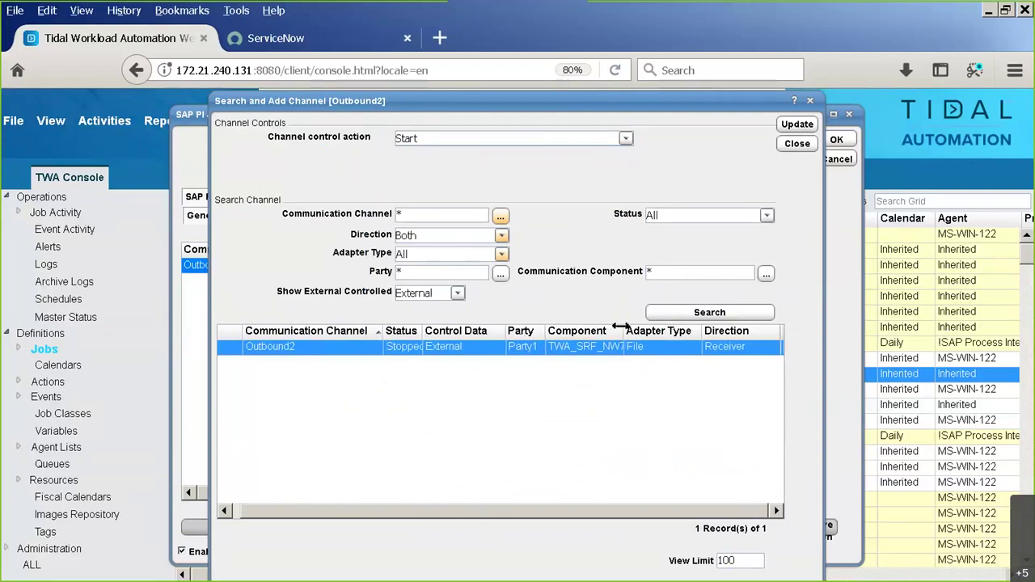
{"action": "left_click_drag", "start_coordinate": [631, 331], "coordinate": [647, 332]}
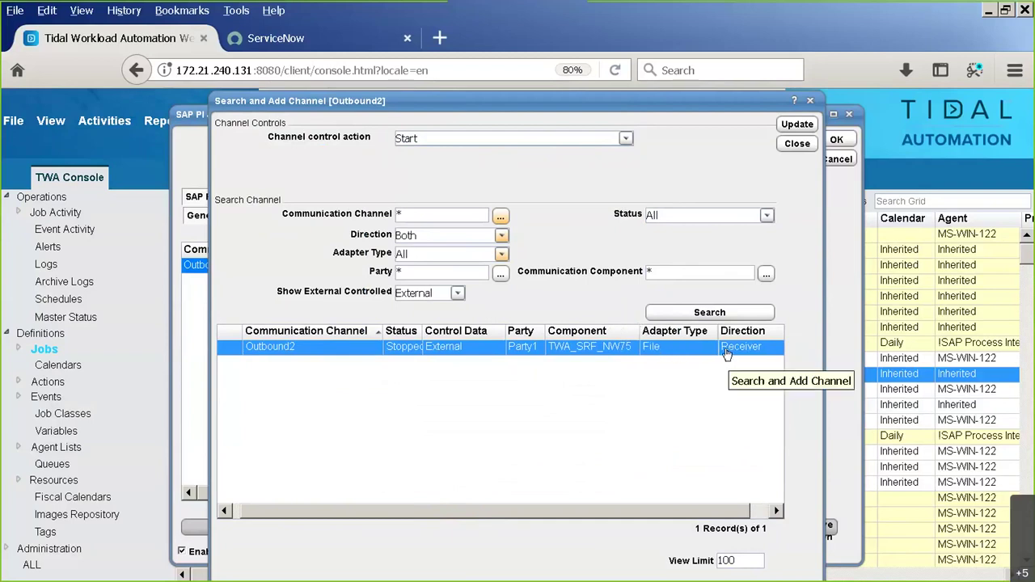
{"action": "left_click", "coordinate": [796, 144]}
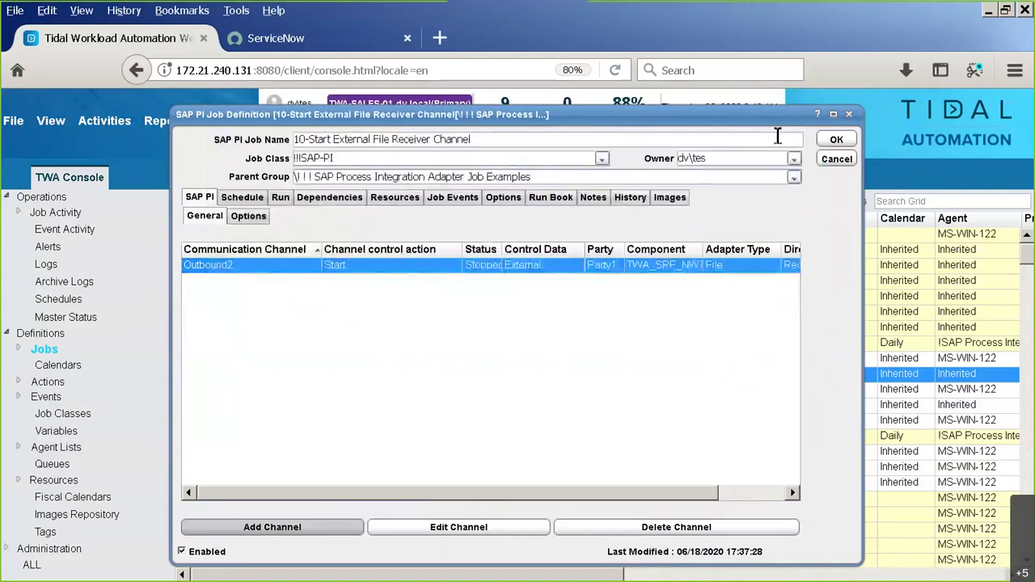
{"action": "left_click", "coordinate": [838, 161]}
- Open the 30-Stop External File Receiver Channel definition, review Outbound2's available control actions, and close it without saving
{"action": "left_click", "coordinate": [348, 406]}
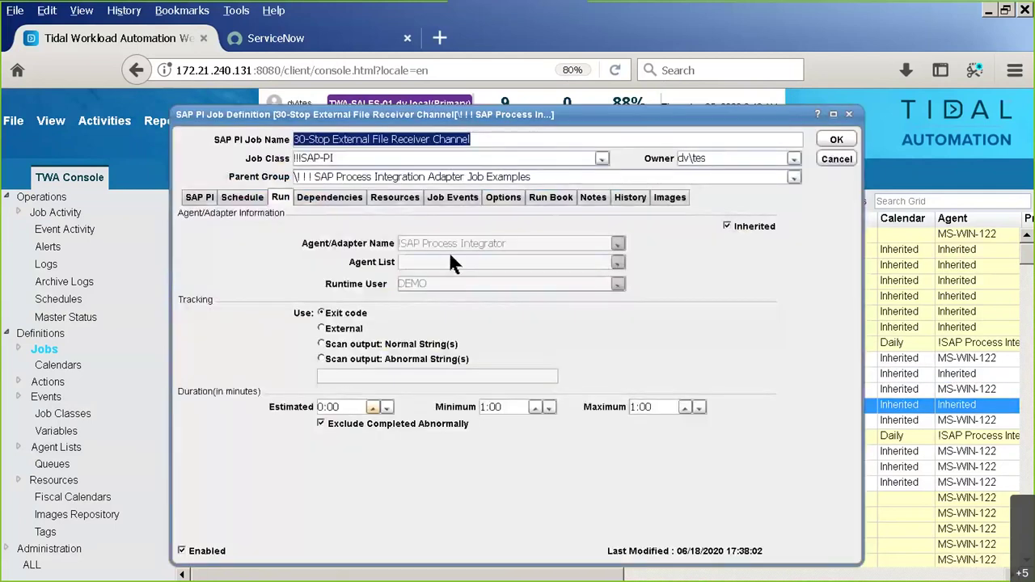
{"action": "left_click", "coordinate": [191, 201]}
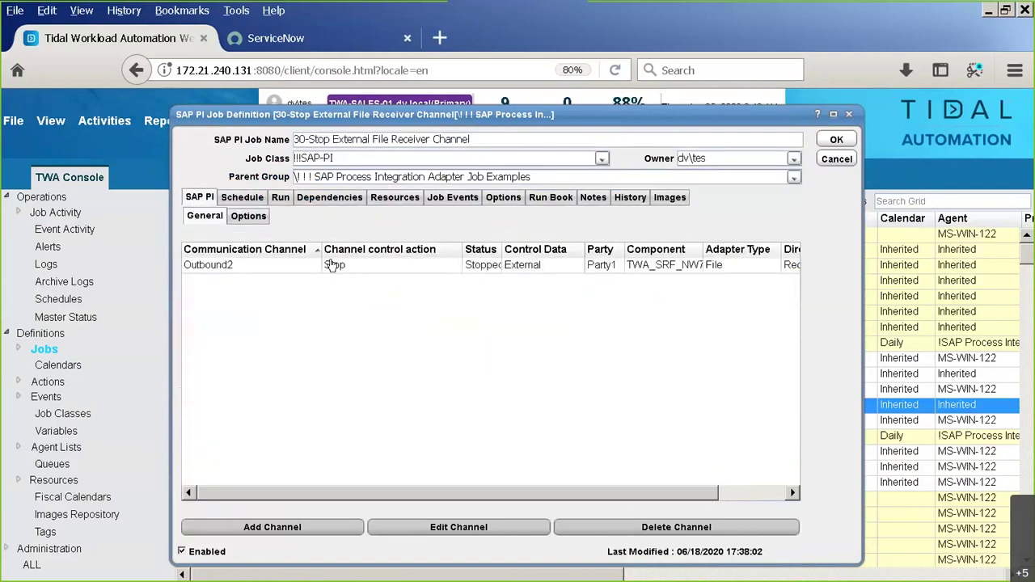
{"action": "left_click", "coordinate": [385, 271]}
{"action": "left_click", "coordinate": [384, 271]}
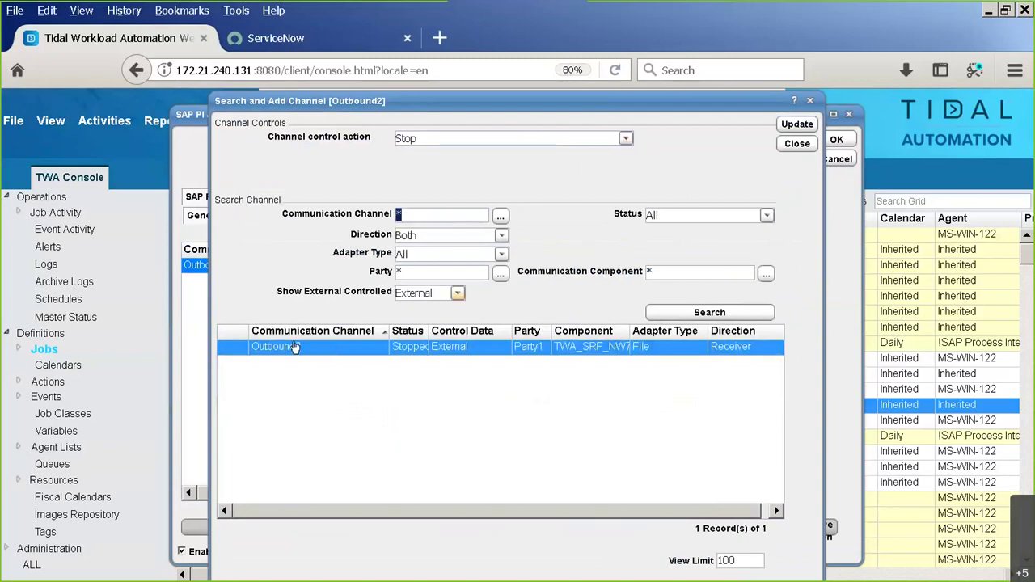
{"action": "left_click", "coordinate": [627, 140]}
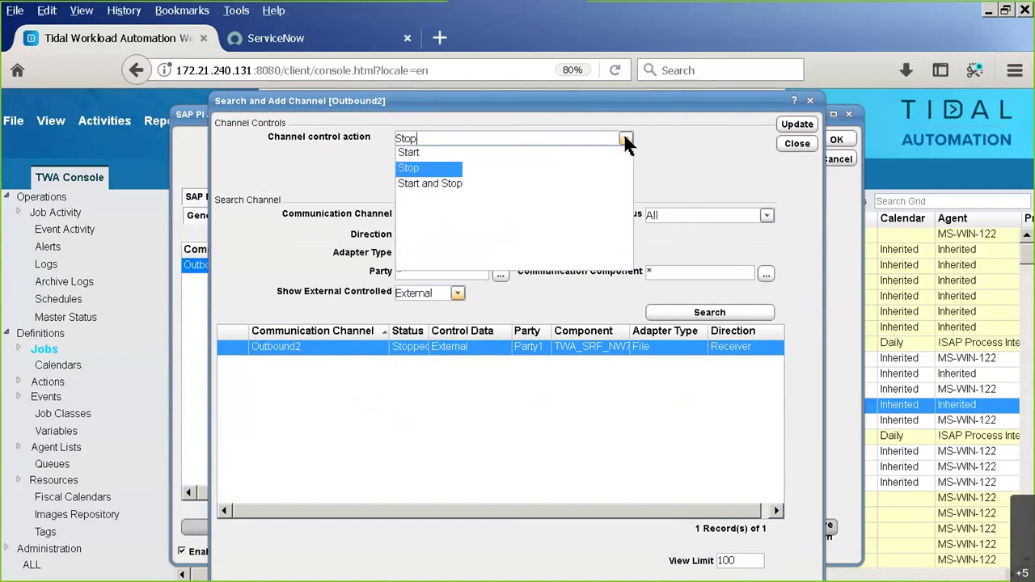
{"action": "left_click", "coordinate": [675, 157]}
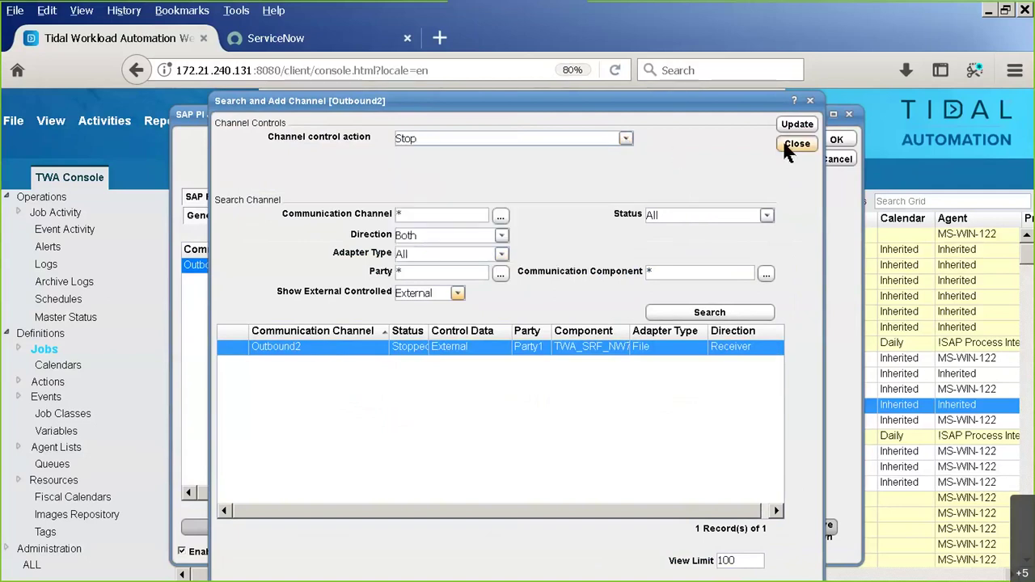
{"action": "left_click", "coordinate": [791, 146]}
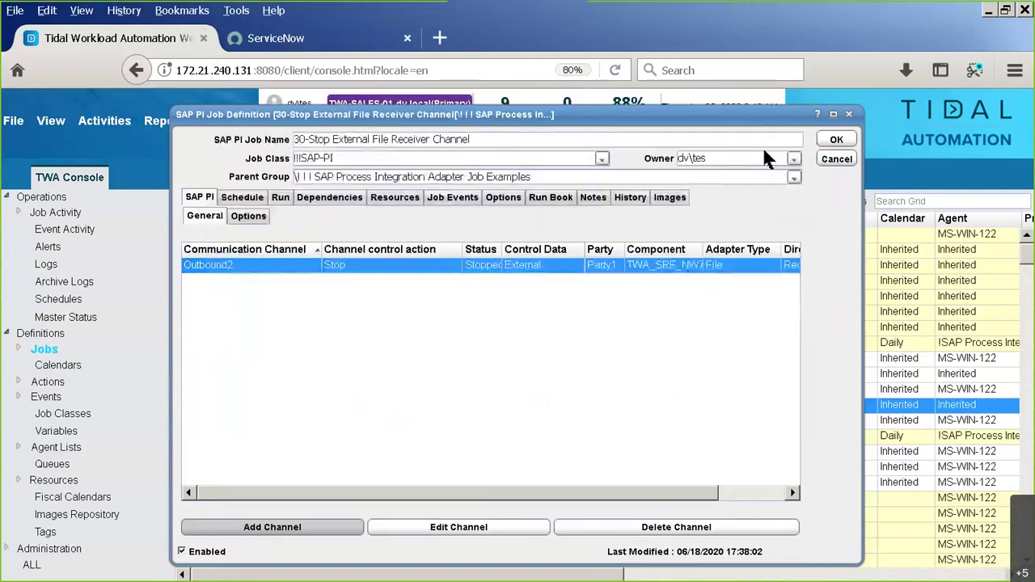
{"action": "left_click", "coordinate": [835, 160]}
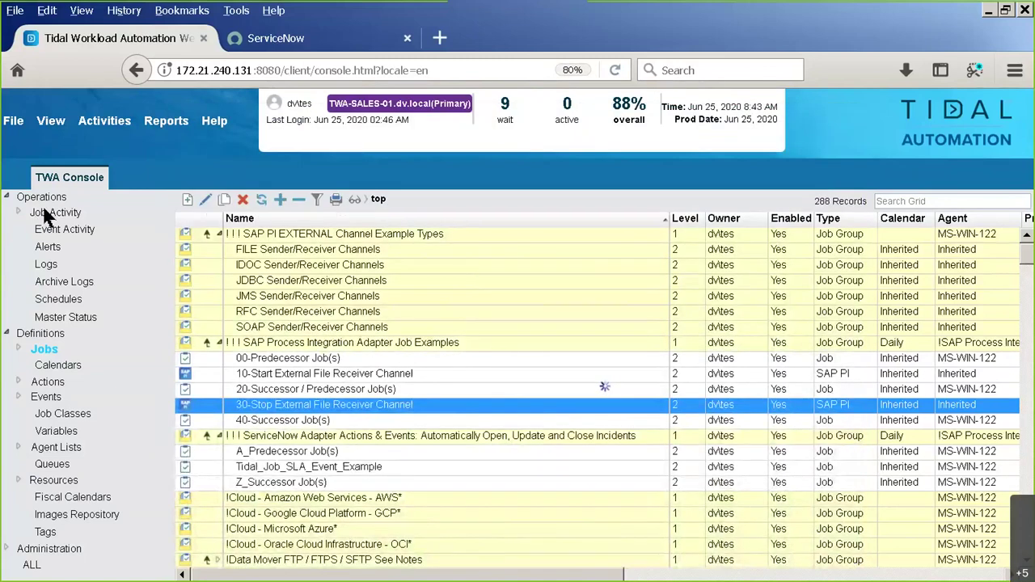
- Show the job activity filtered to SAP PI and expand the SAP Process Integration Adapter Job Examples group
{"action": "left_click", "coordinate": [46, 214]}
{"action": "left_click", "coordinate": [18, 213]}
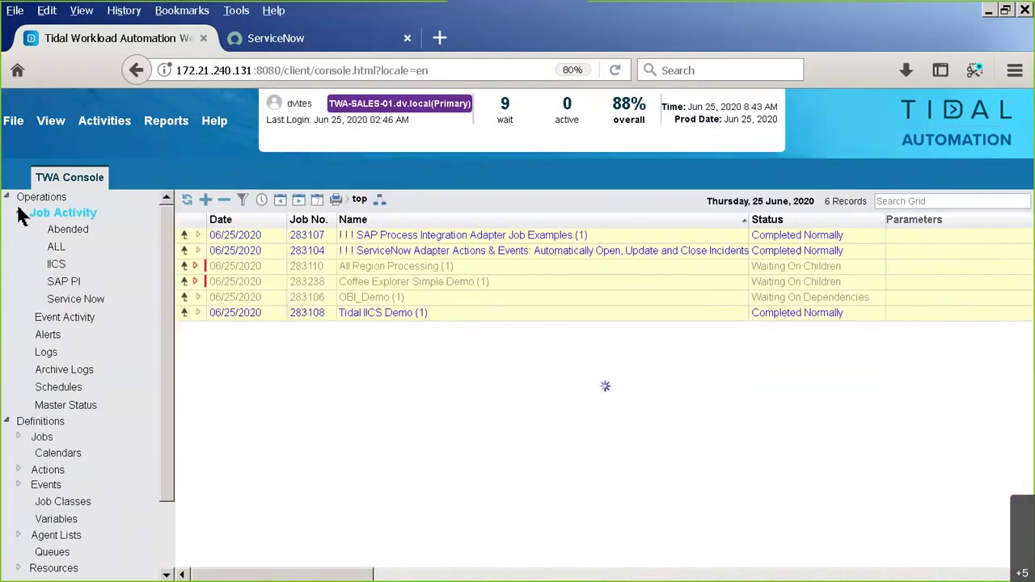
{"action": "left_click", "coordinate": [64, 282]}
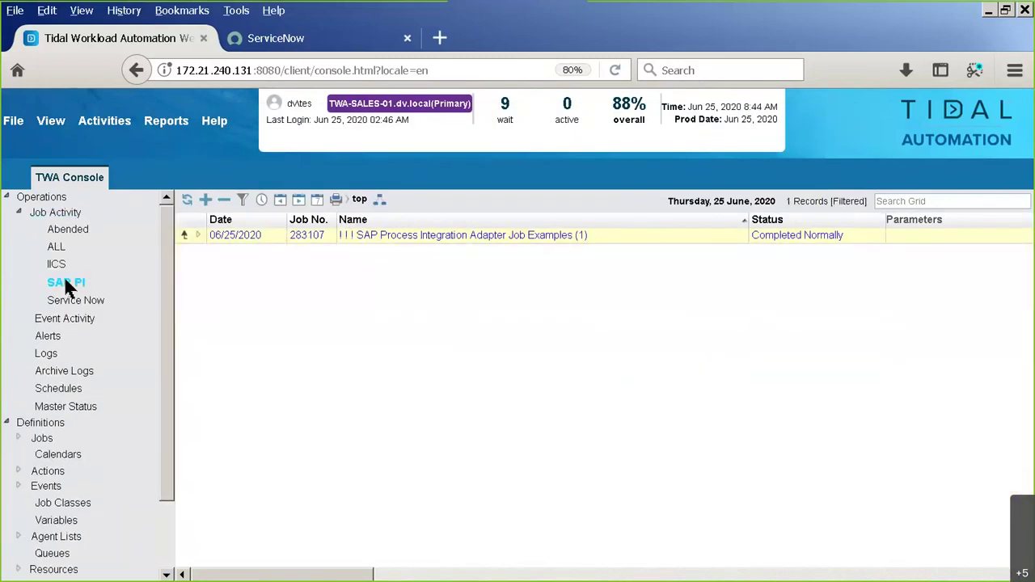
{"action": "left_click", "coordinate": [194, 236]}
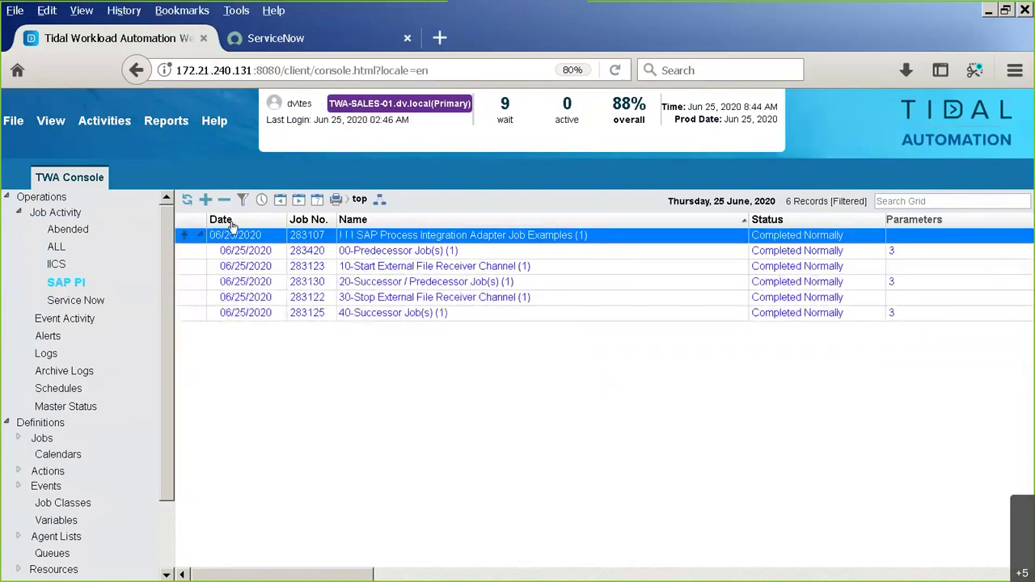
{"action": "left_click", "coordinate": [409, 253]}
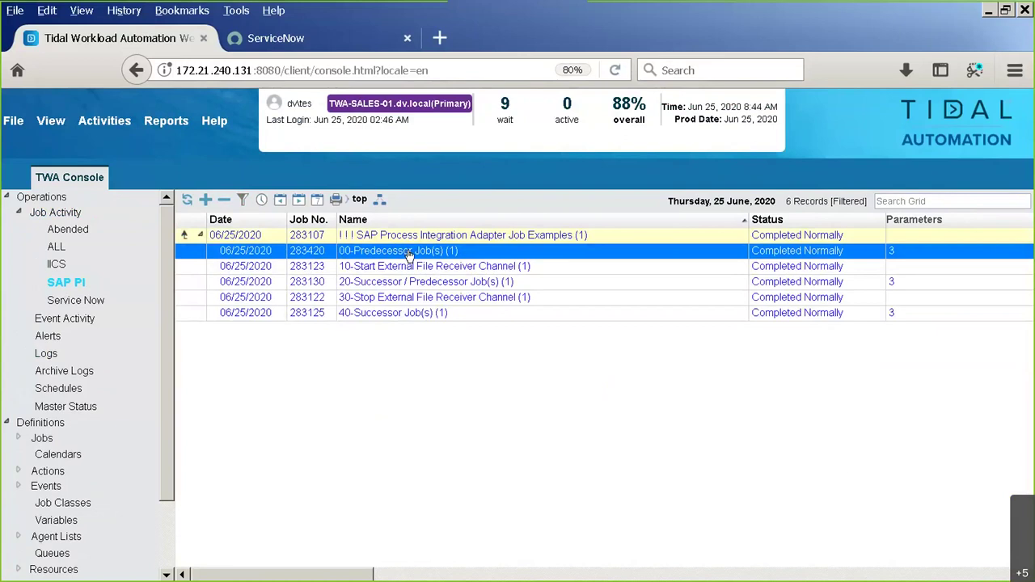
- Open the 10-Start External File Receiver Channel run details and review the external ID and the output's Outbound2 summary line
{"action": "left_click", "coordinate": [412, 270]}
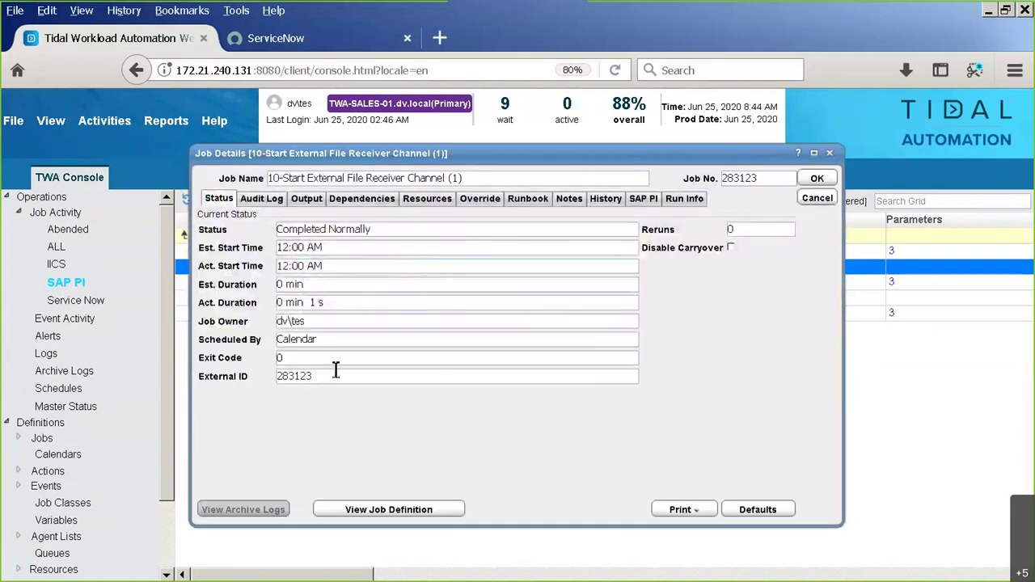
{"action": "left_click_drag", "start_coordinate": [323, 373], "coordinate": [253, 368]}
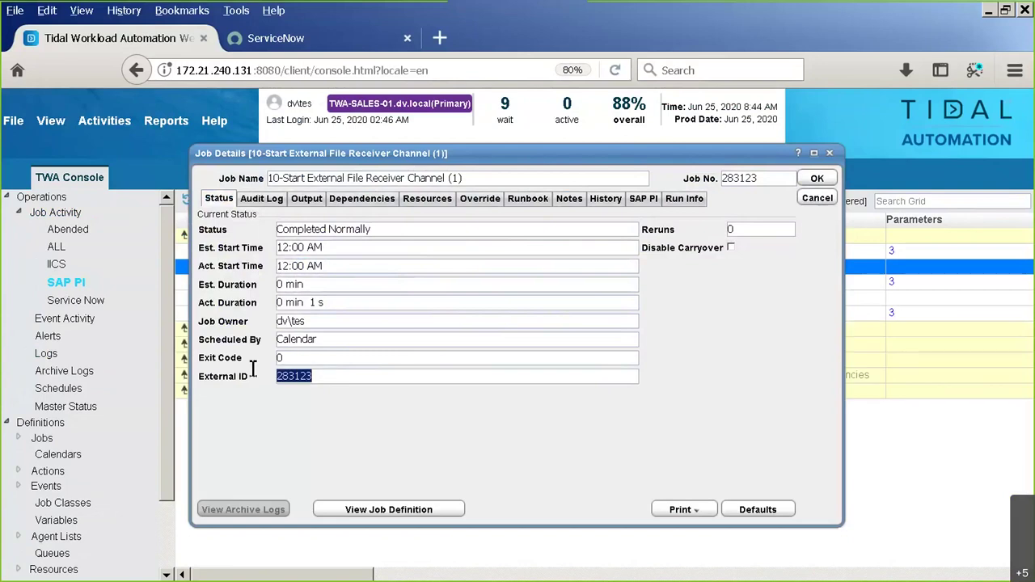
{"action": "left_click", "coordinate": [301, 199]}
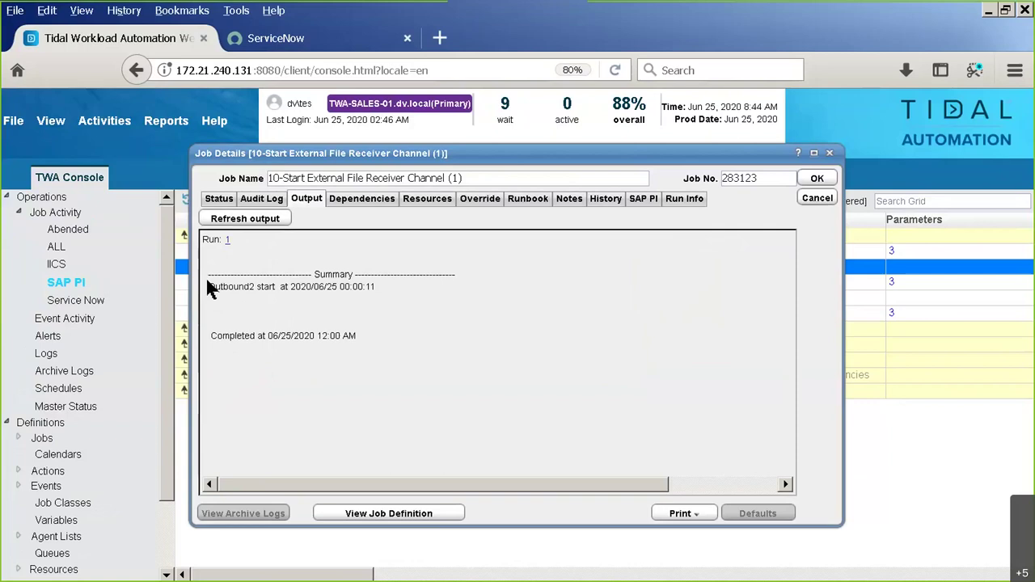
{"action": "left_click_drag", "start_coordinate": [206, 285], "coordinate": [378, 293]}
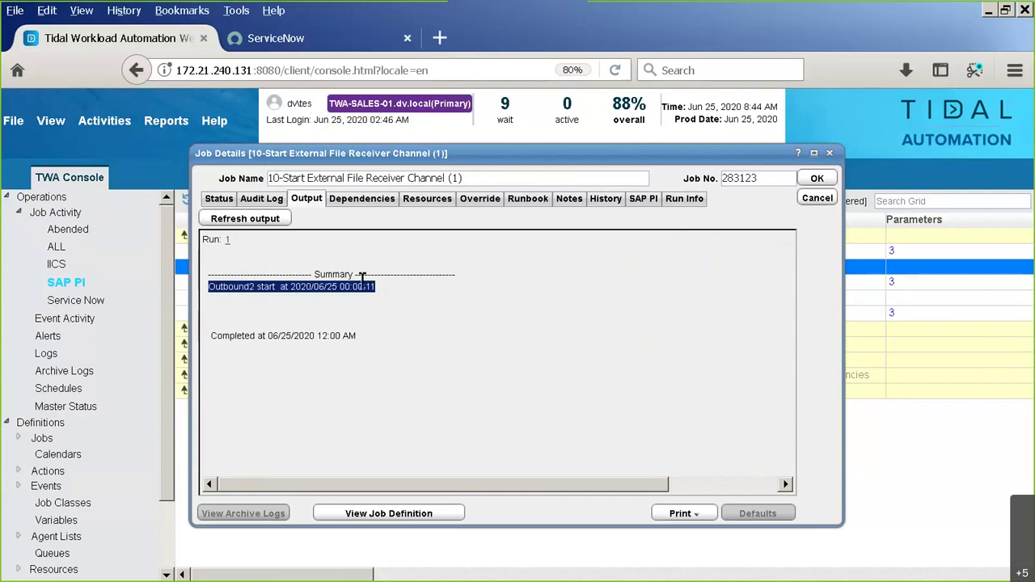
{"action": "left_click", "coordinate": [380, 285]}
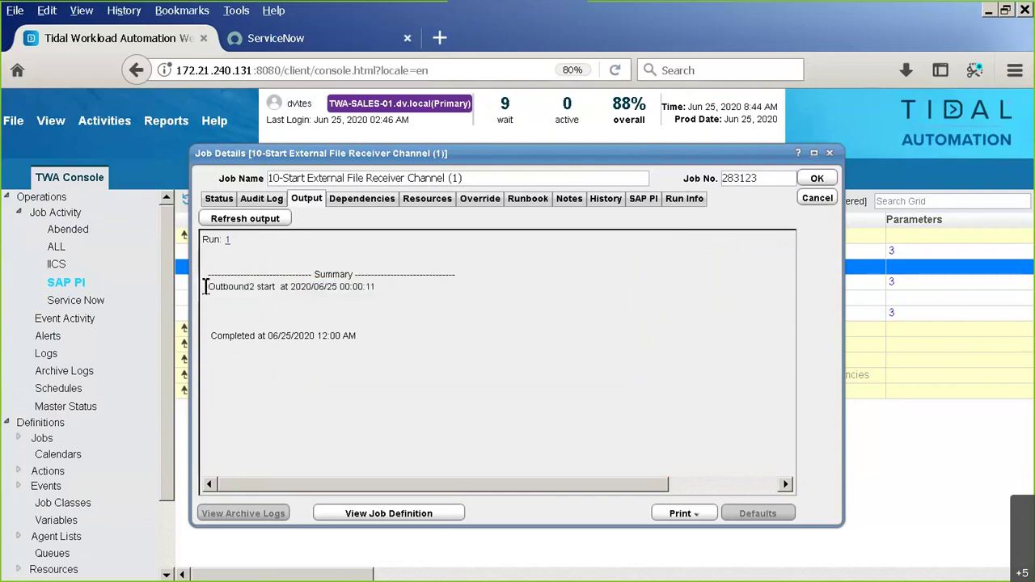
{"action": "left_click_drag", "start_coordinate": [206, 287], "coordinate": [272, 283]}
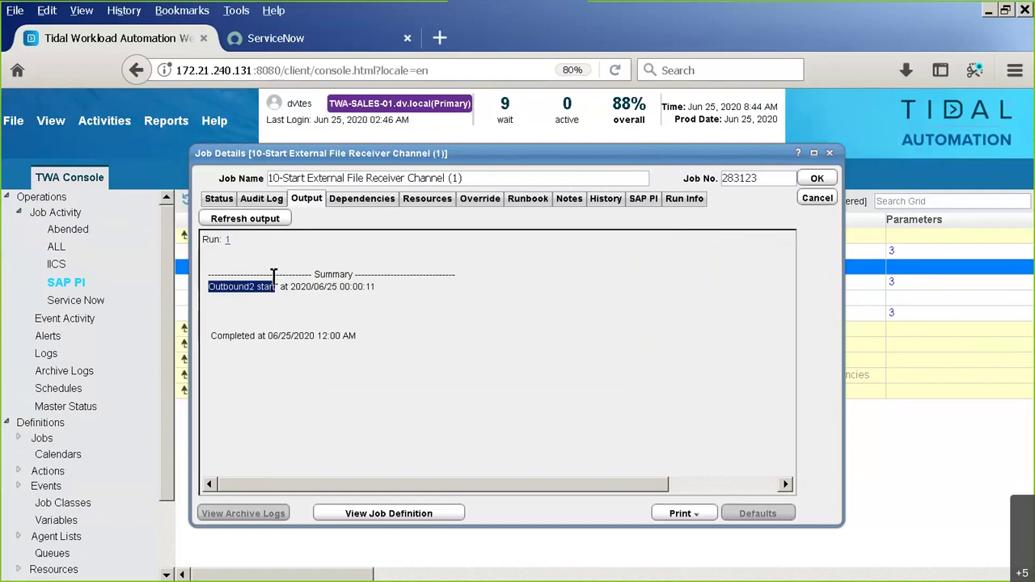
- Review the 10-Start run's SAP PI channel assignment and channel run info, and close the details without saving
{"action": "left_click", "coordinate": [645, 202]}
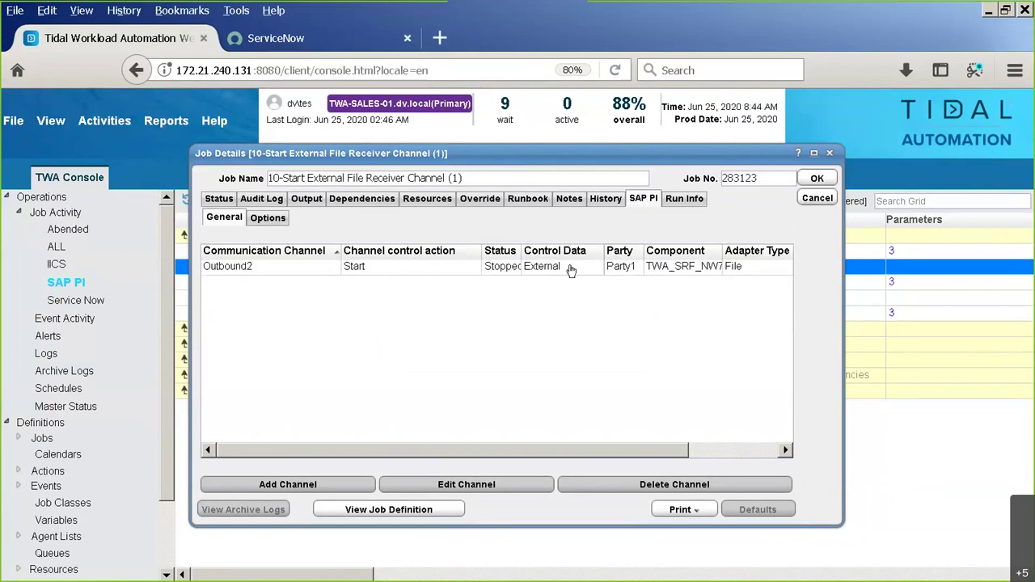
{"action": "left_click", "coordinate": [684, 200]}
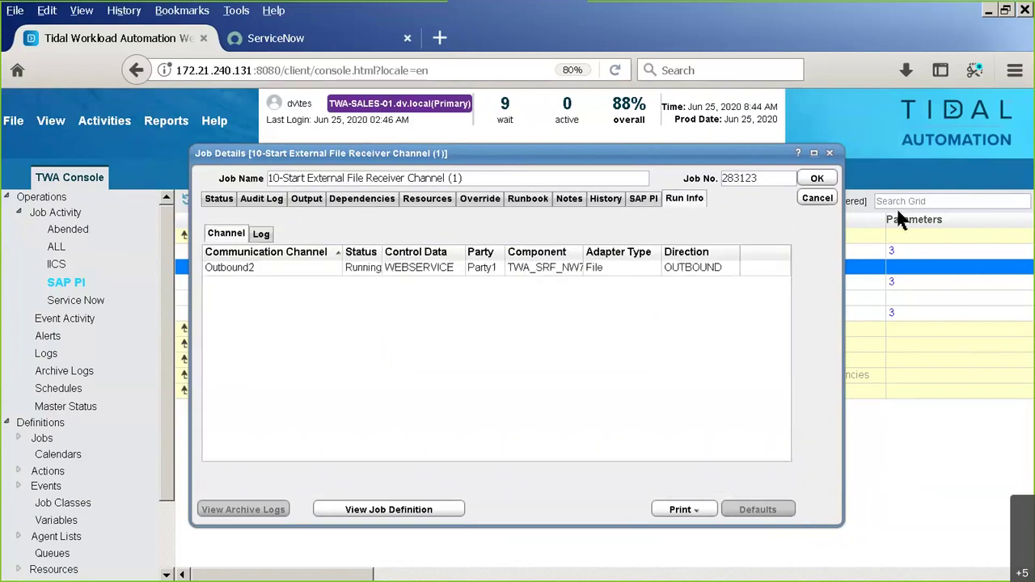
{"action": "left_click", "coordinate": [817, 199]}
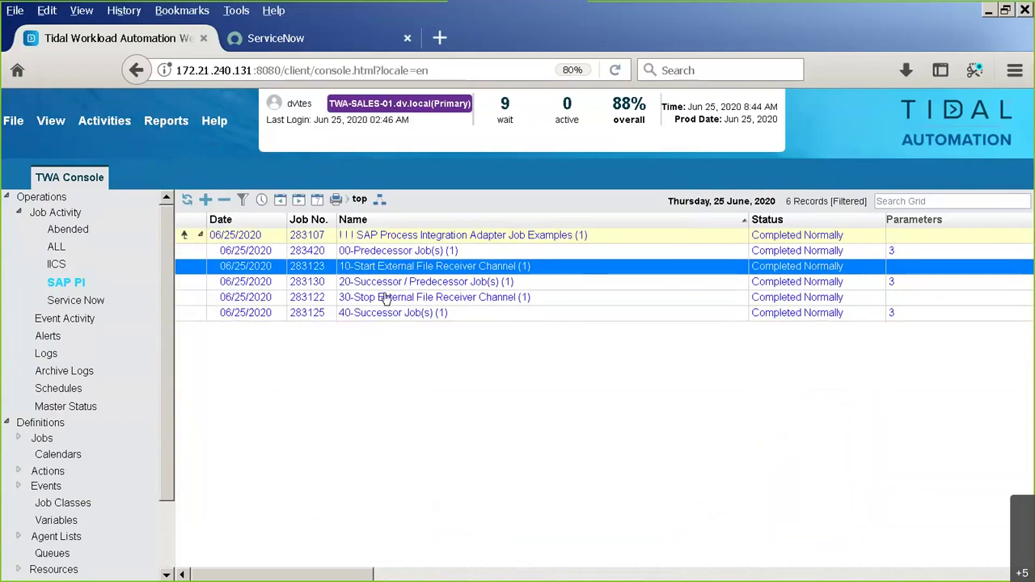
- Open the 30-Stop External File Receiver Channel run details, review the XML channel output, and close them without saving
{"action": "double_click", "coordinate": [385, 298]}
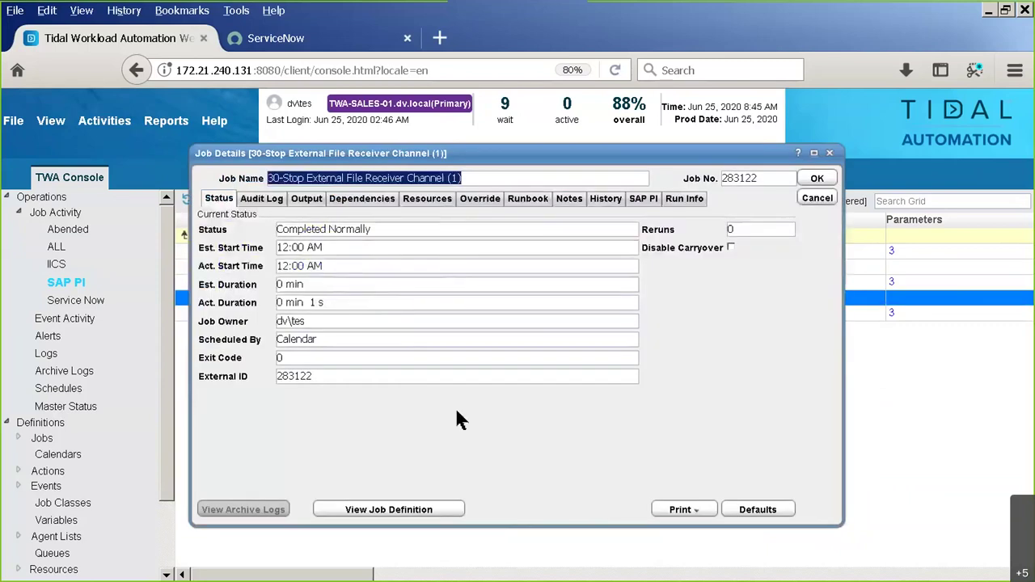
{"action": "left_click", "coordinate": [304, 199]}
{"action": "left_click_drag", "start_coordinate": [782, 288], "coordinate": [773, 348]}
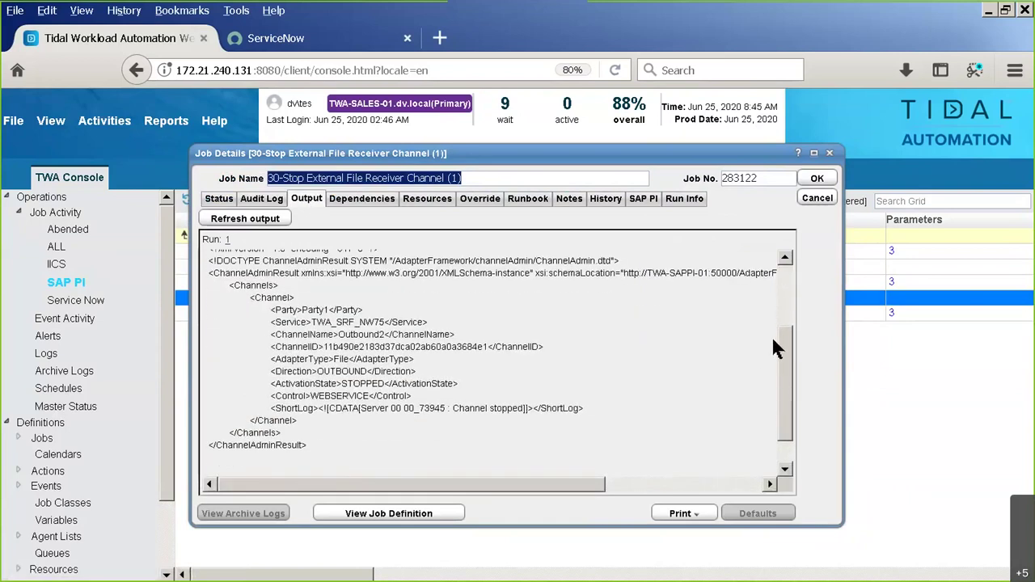
{"action": "scroll", "coordinate": [772, 335], "scroll_direction": "up", "scroll_amount": 1}
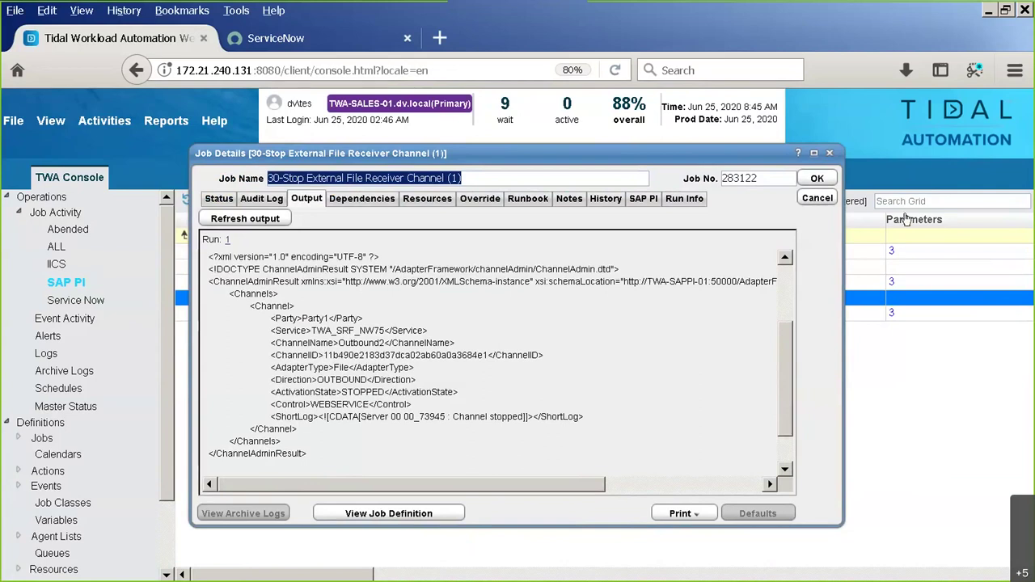
{"action": "left_click", "coordinate": [818, 200]}
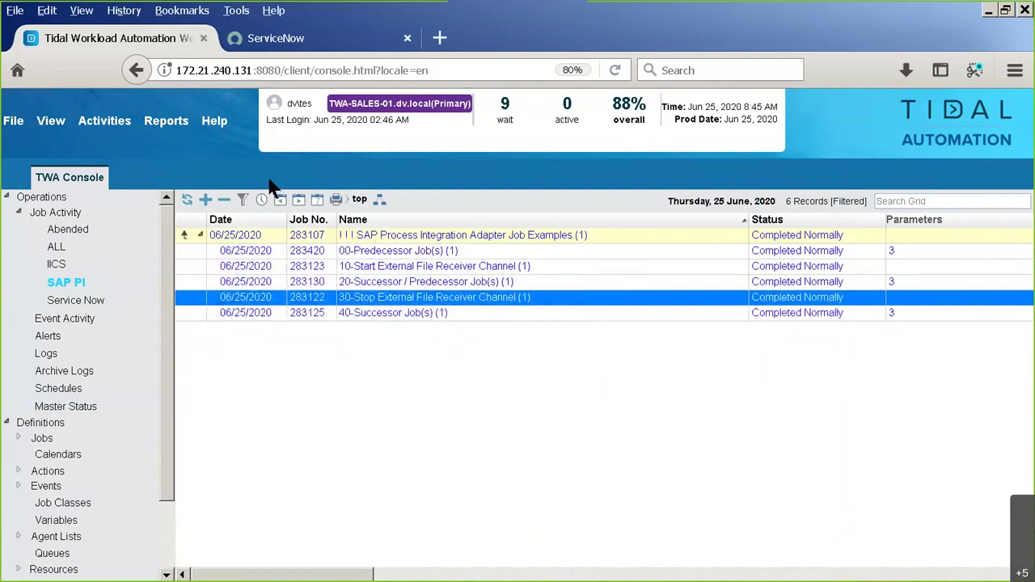
- List the SAP PI event definitions and go through the Channel Error, Inactive Channel and Stopped Channel events
{"action": "scroll", "coordinate": [170, 303], "scroll_direction": "down", "scroll_amount": 1}
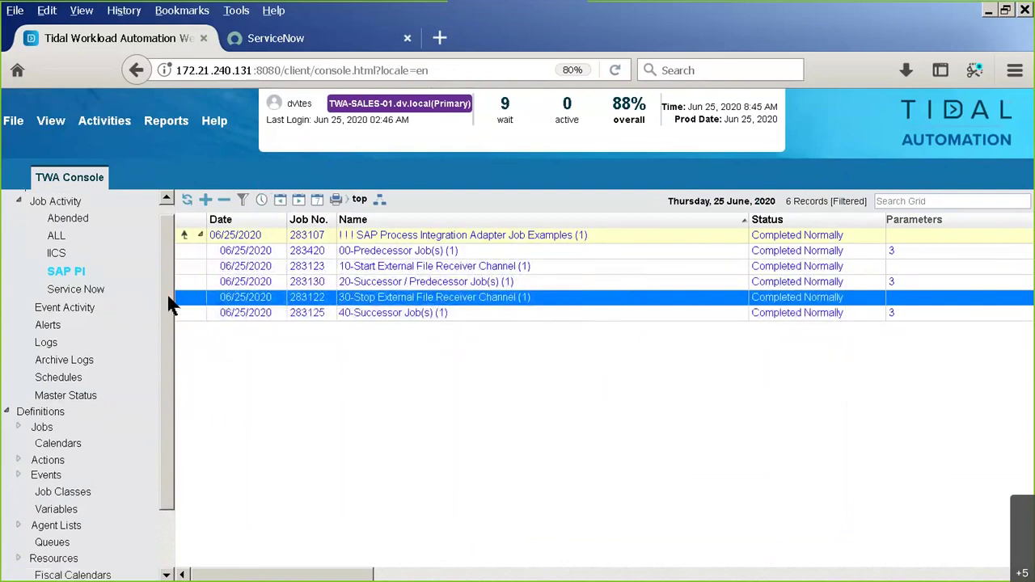
{"action": "scroll", "coordinate": [170, 303], "scroll_direction": "down", "scroll_amount": 3}
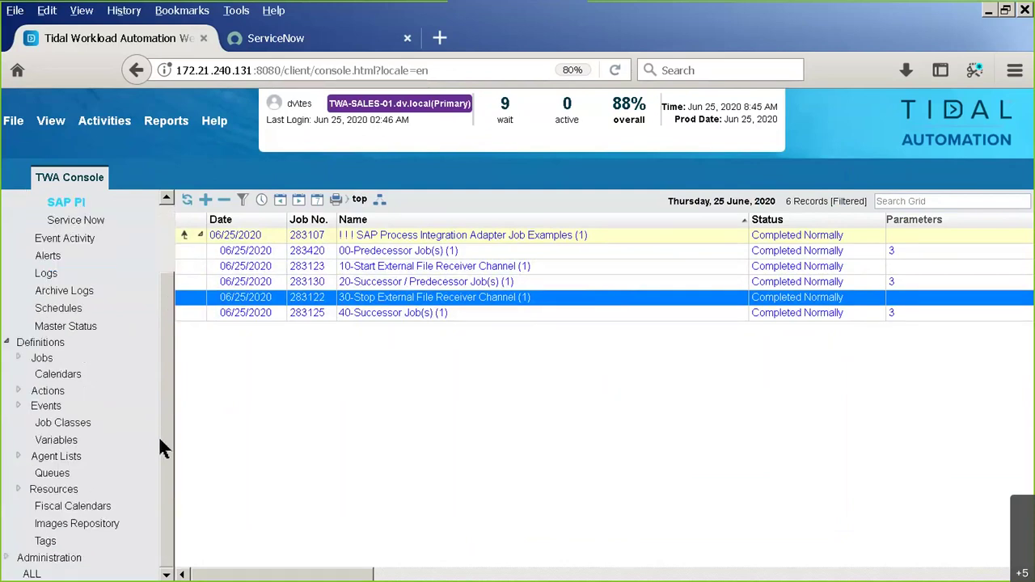
{"action": "left_click", "coordinate": [17, 404]}
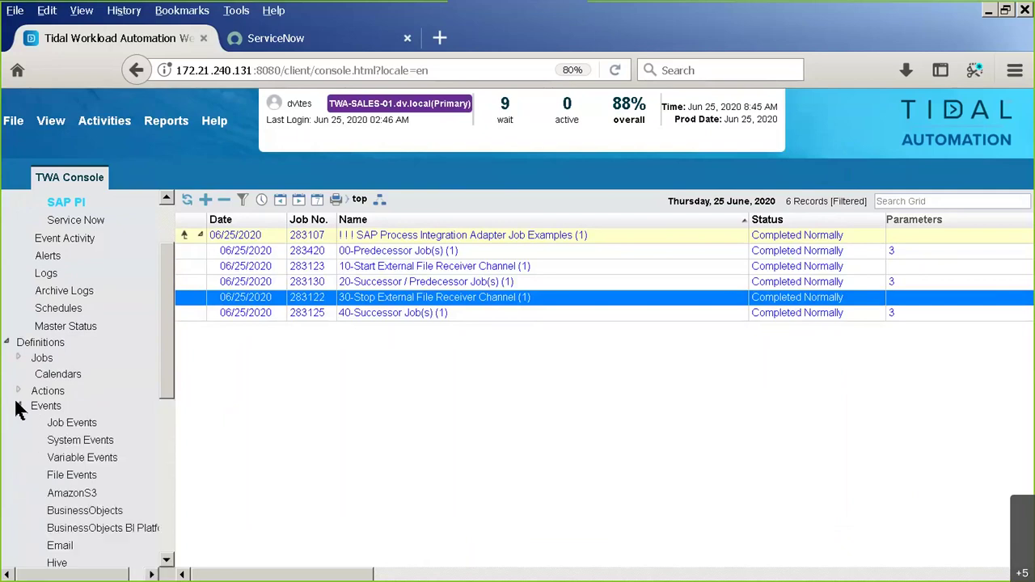
{"action": "scroll", "coordinate": [159, 404], "scroll_direction": "down", "scroll_amount": 1}
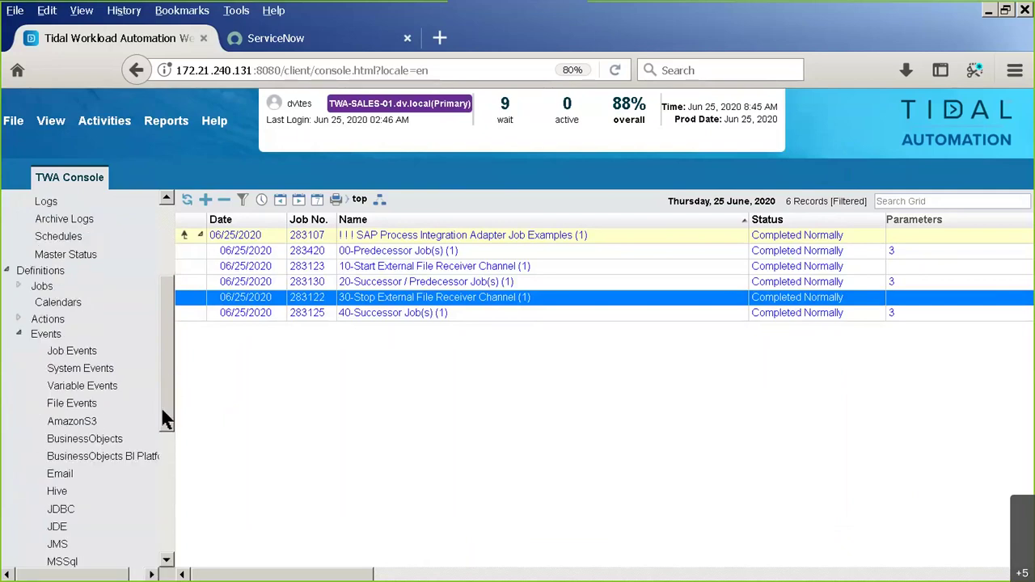
{"action": "left_click_drag", "start_coordinate": [160, 405], "coordinate": [159, 529]}
{"action": "scroll", "coordinate": [158, 519], "scroll_direction": "down", "scroll_amount": 1}
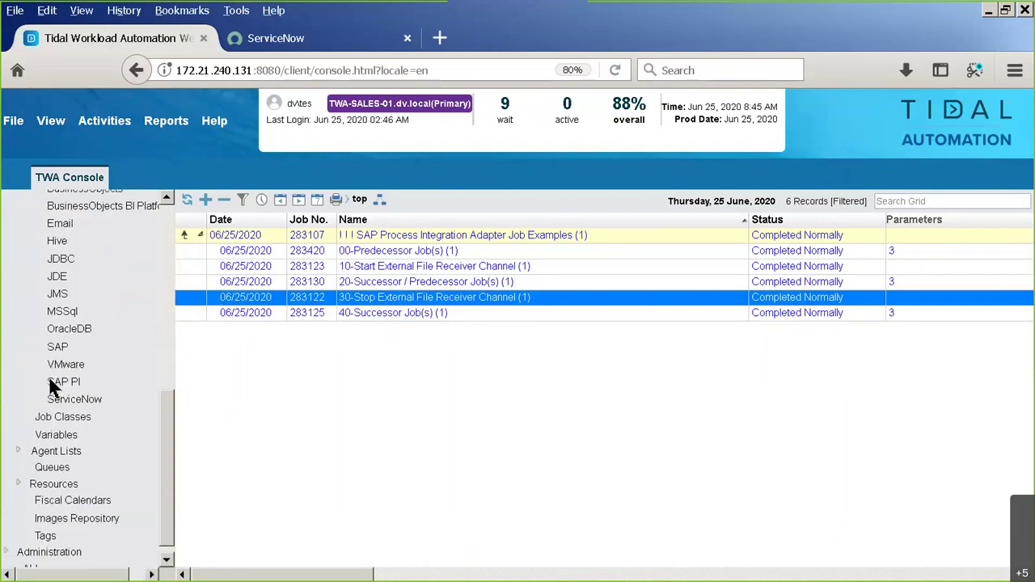
{"action": "left_click", "coordinate": [50, 387]}
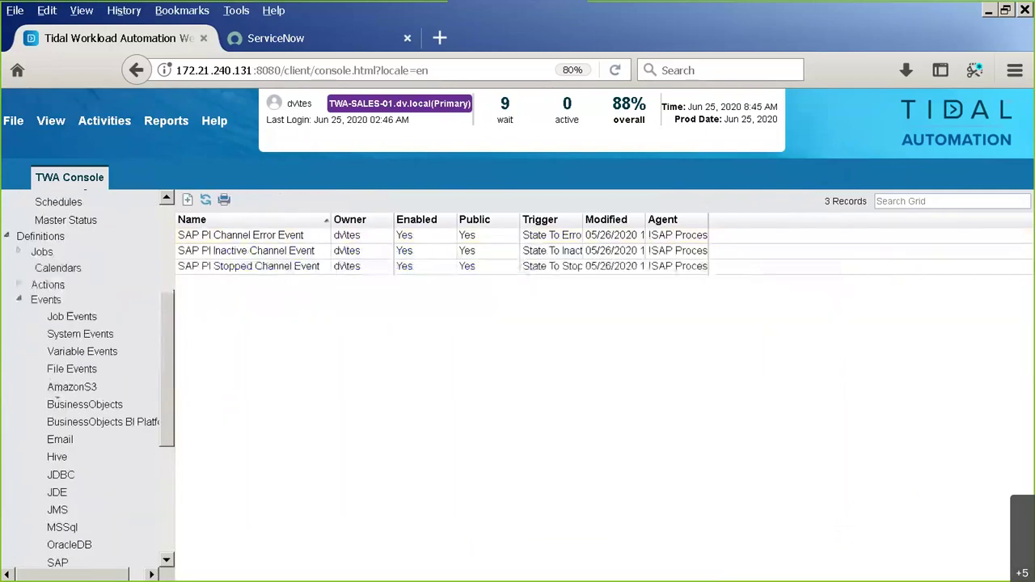
{"action": "left_click", "coordinate": [275, 236]}
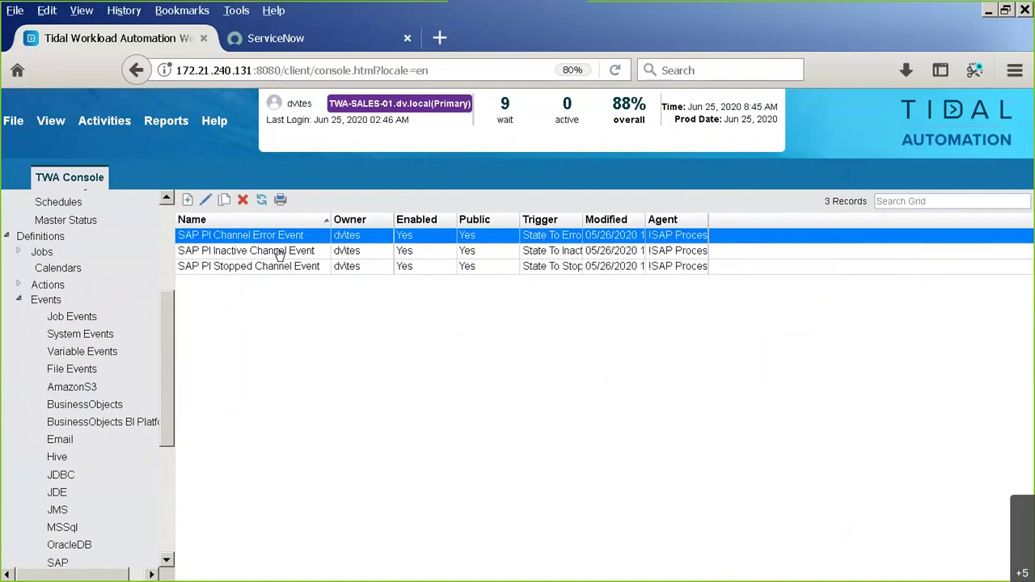
{"action": "left_click", "coordinate": [279, 253]}
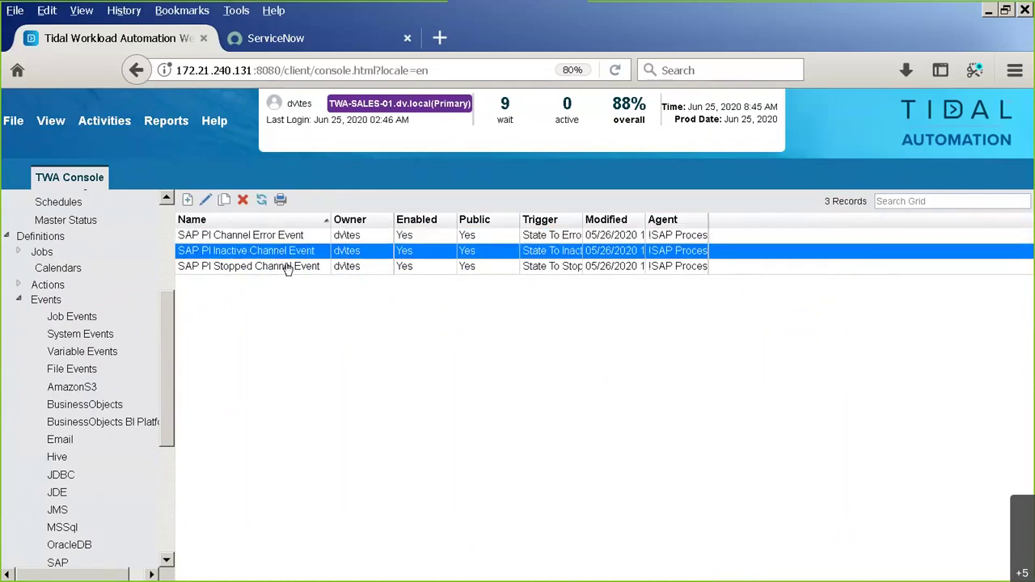
{"action": "left_click", "coordinate": [293, 269]}
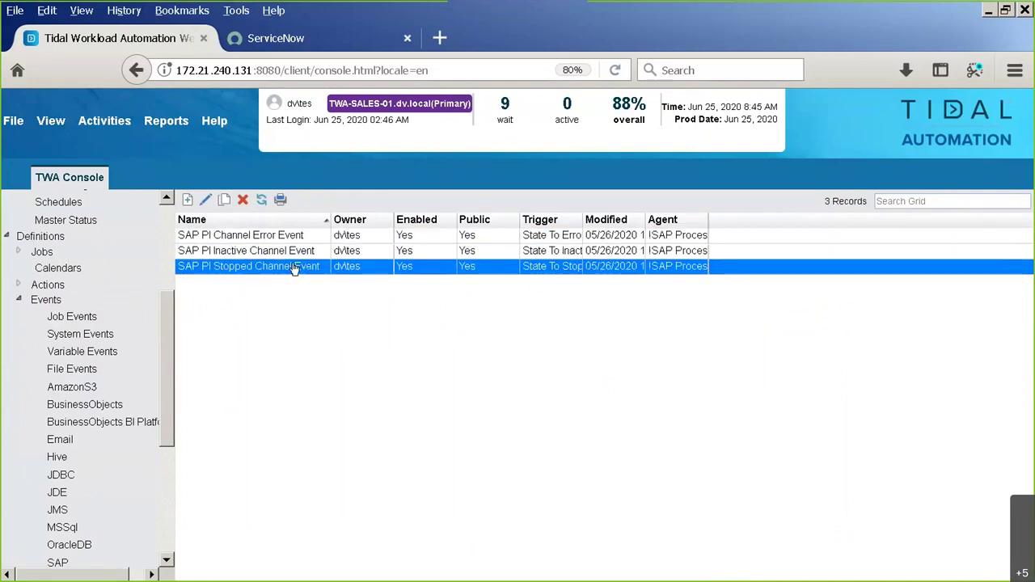
- Open the SAP PI Stopped Channel Event definition, review its channel conditions and trigger history, and close it without saving
{"action": "double_click", "coordinate": [293, 270]}
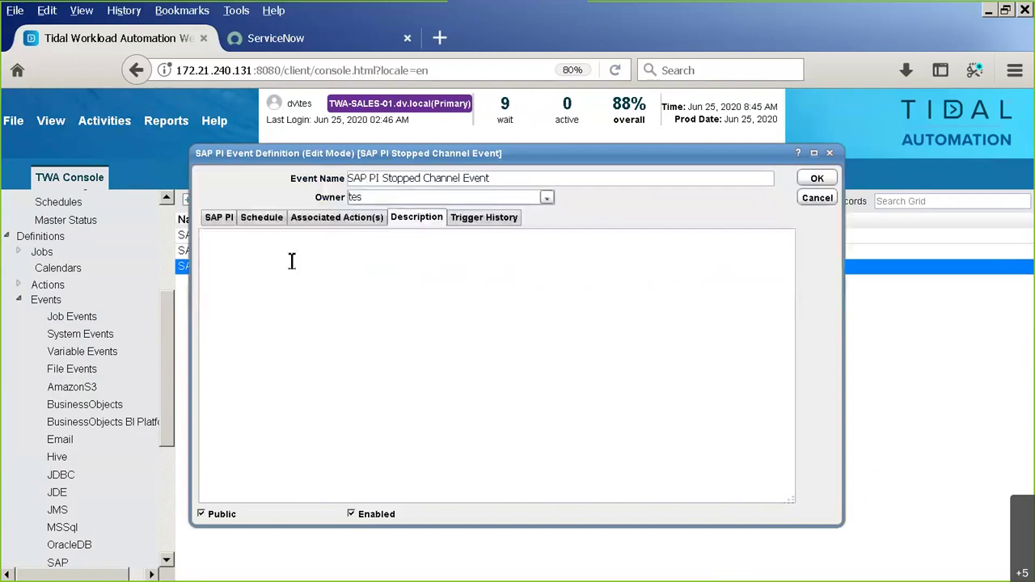
{"action": "left_click", "coordinate": [213, 217]}
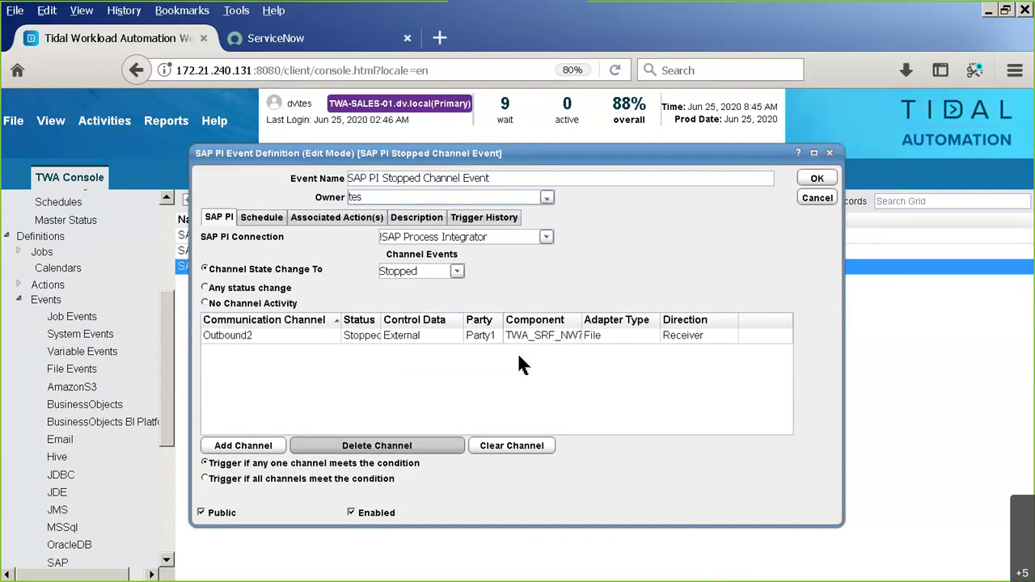
{"action": "left_click", "coordinate": [481, 217]}
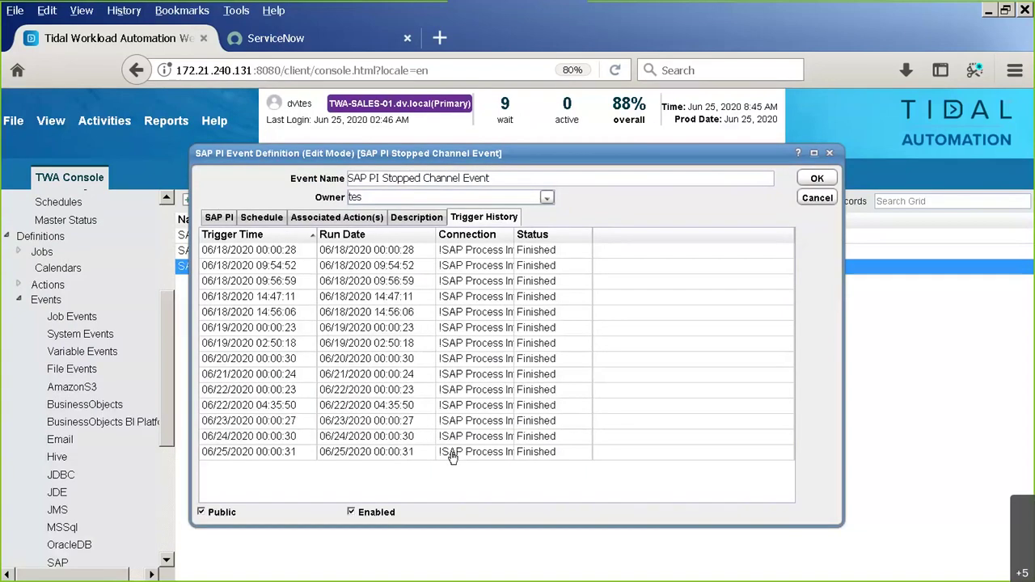
{"action": "left_click", "coordinate": [819, 199]}
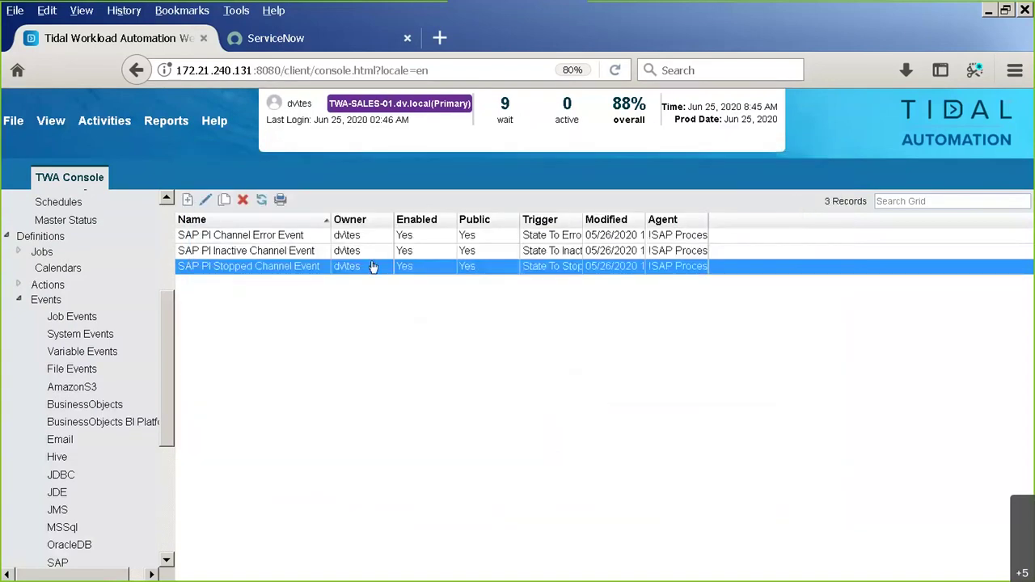
- Review the alert message of the SAP PI Stopped Channel Status action associated with the Stopped Channel event, and close both definitions without saving
{"action": "double_click", "coordinate": [310, 267]}
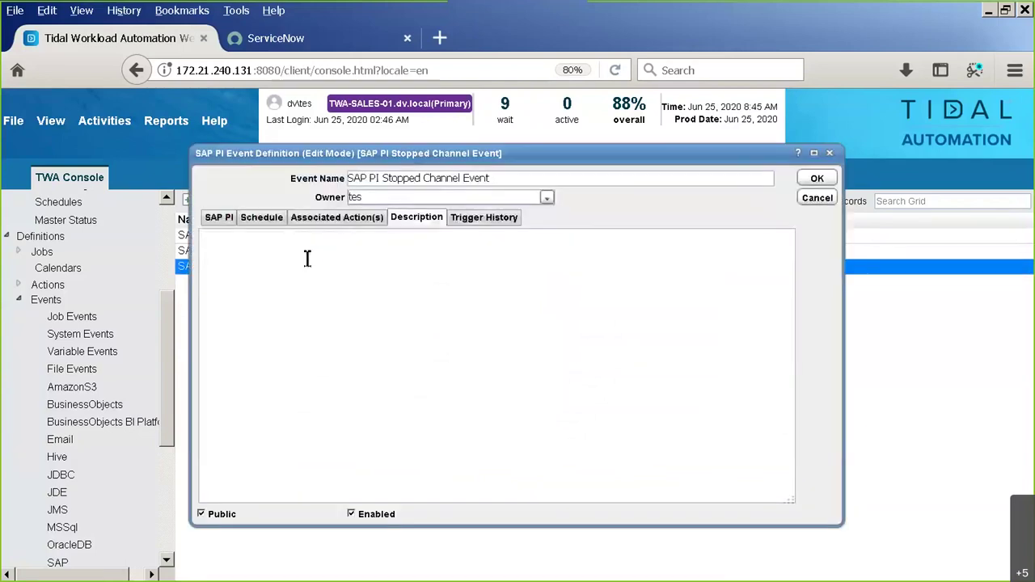
{"action": "left_click", "coordinate": [341, 216]}
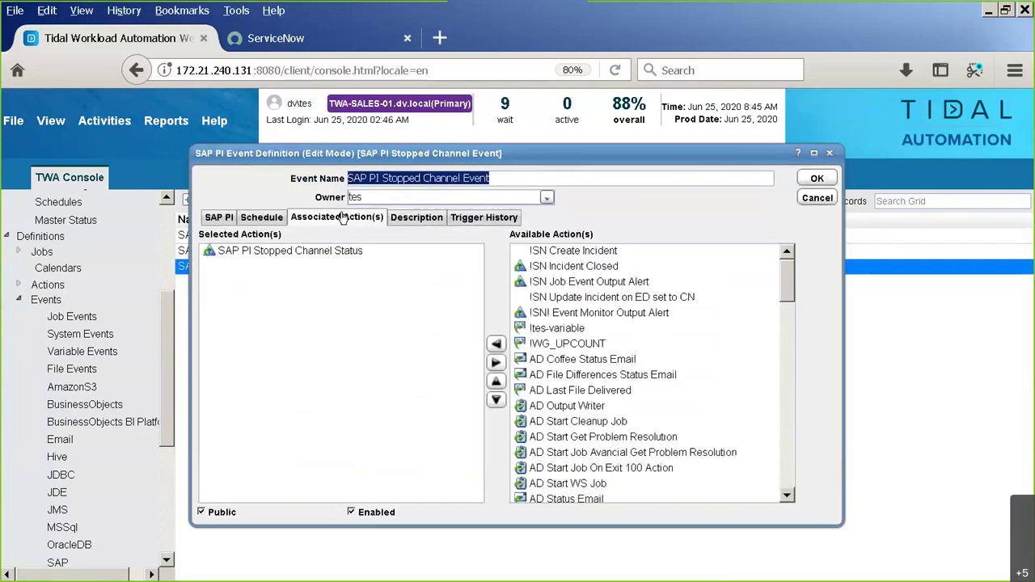
{"action": "double_click", "coordinate": [300, 252]}
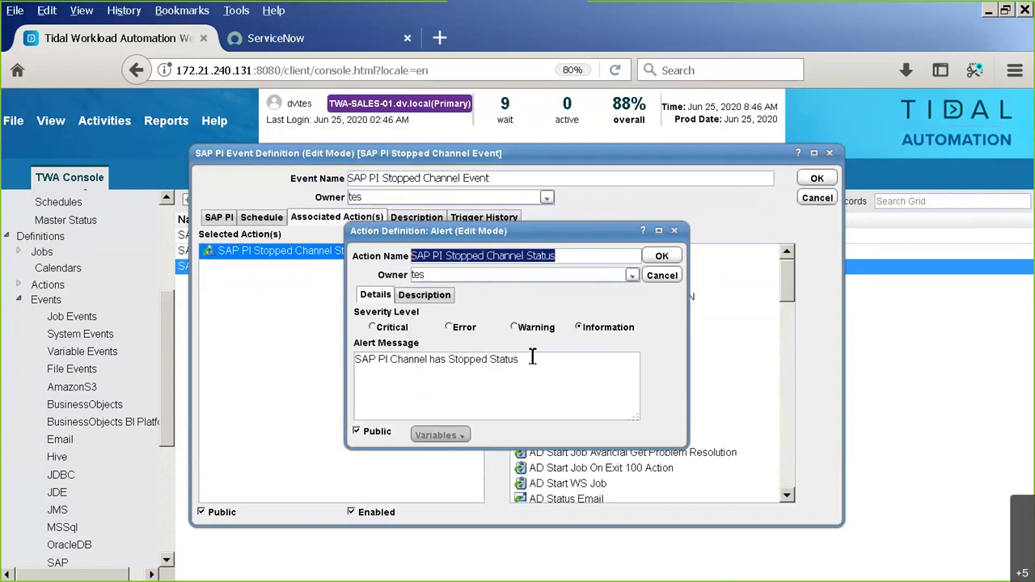
{"action": "left_click", "coordinate": [532, 359]}
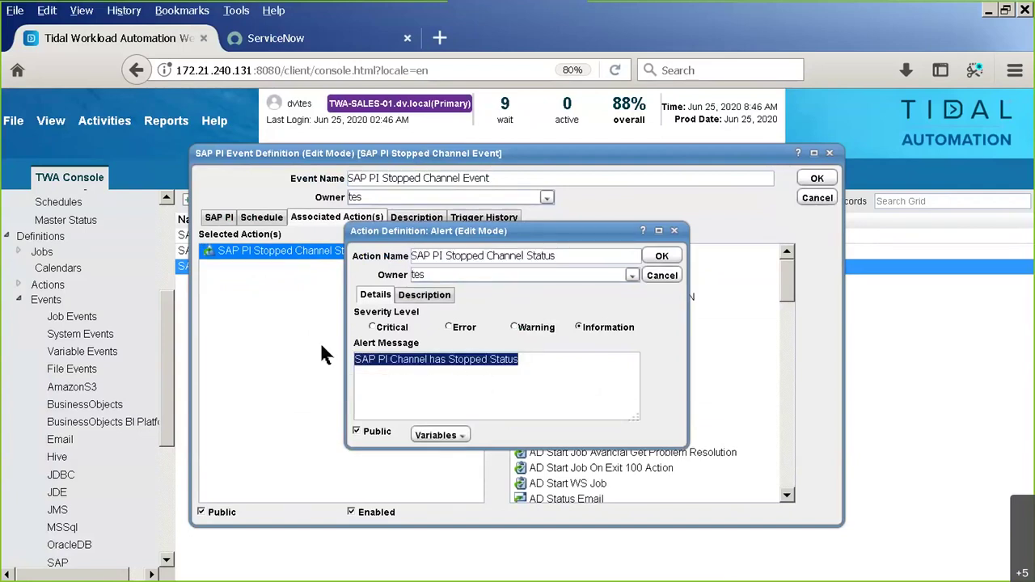
{"action": "left_click", "coordinate": [662, 275]}
{"action": "left_click", "coordinate": [817, 199]}
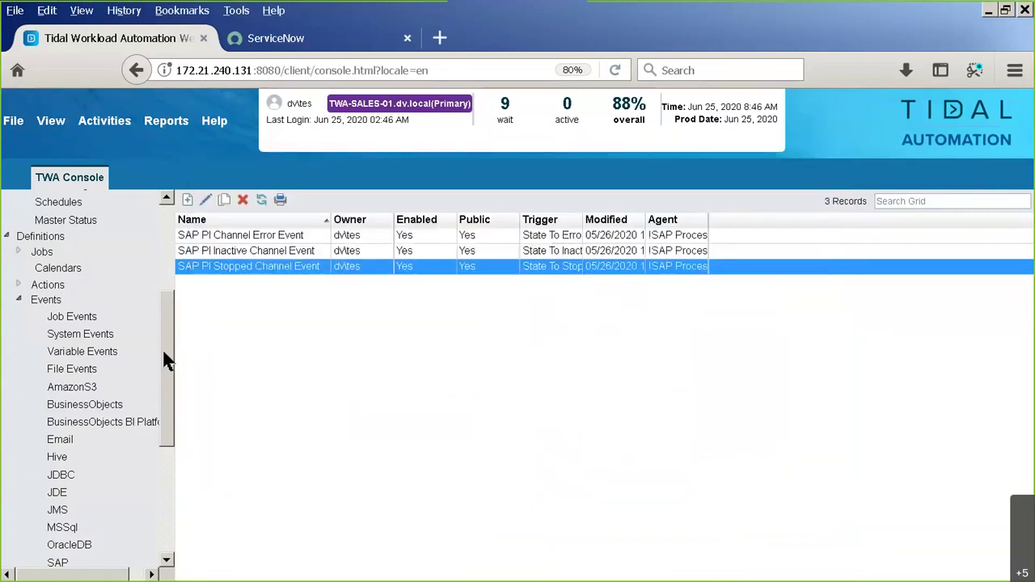
- Review the "SAP PI Channel has Stopped Status" alert in the operations alerts, close it unchanged, and switch to the presentation slides
{"action": "left_click_drag", "start_coordinate": [163, 354], "coordinate": [162, 241]}
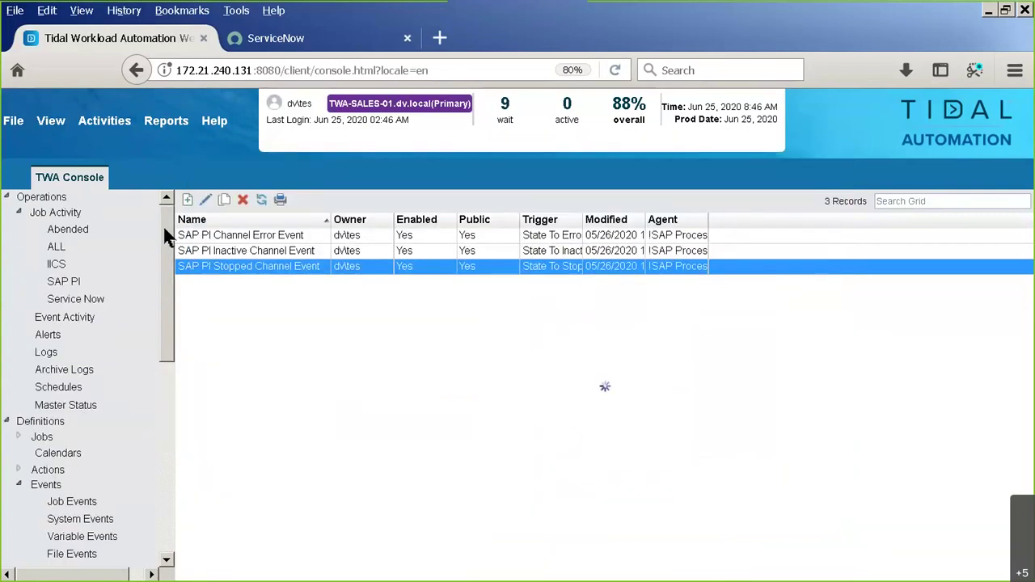
{"action": "left_click", "coordinate": [47, 335]}
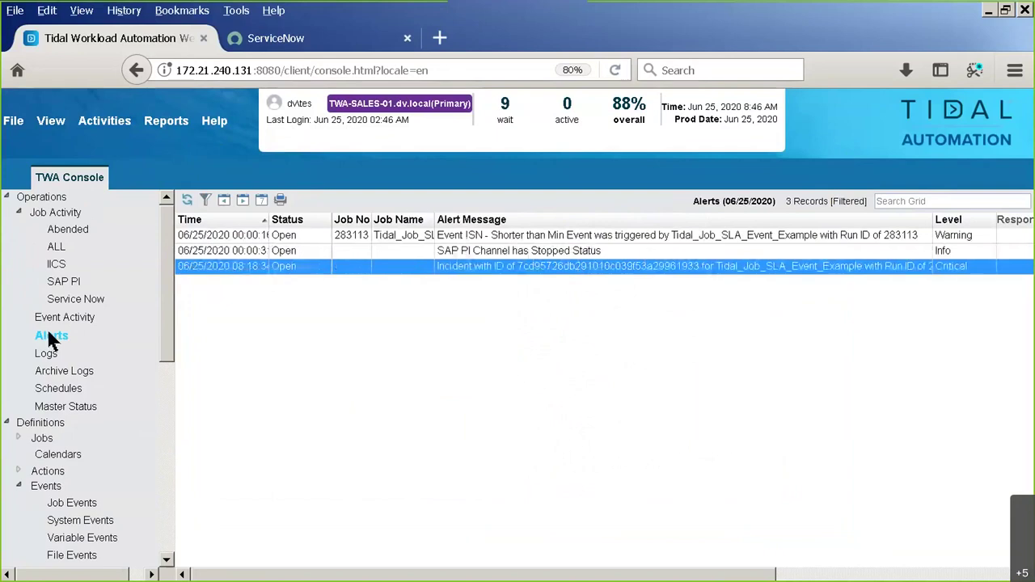
{"action": "double_click", "coordinate": [476, 252]}
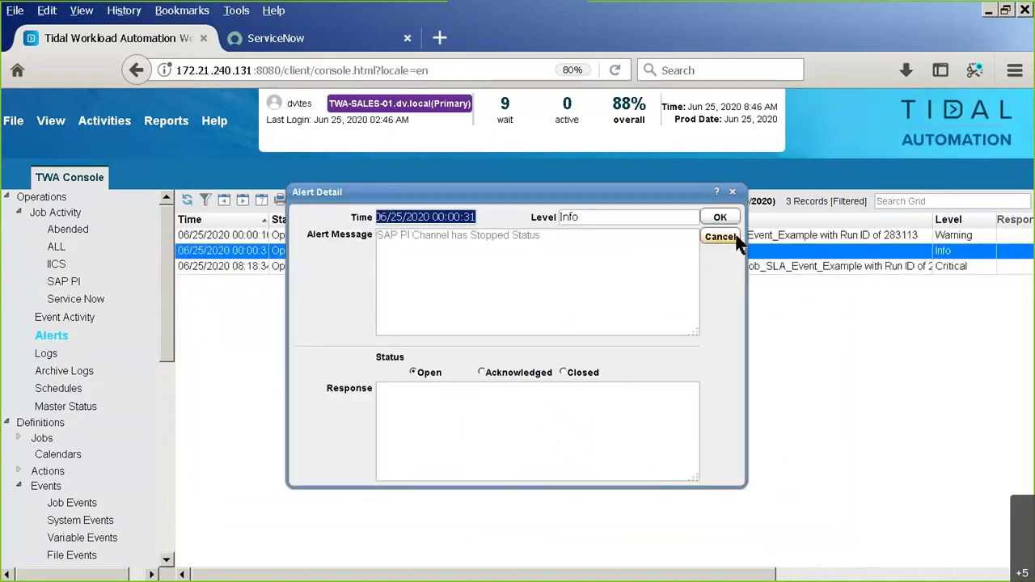
{"action": "left_click", "coordinate": [721, 237]}
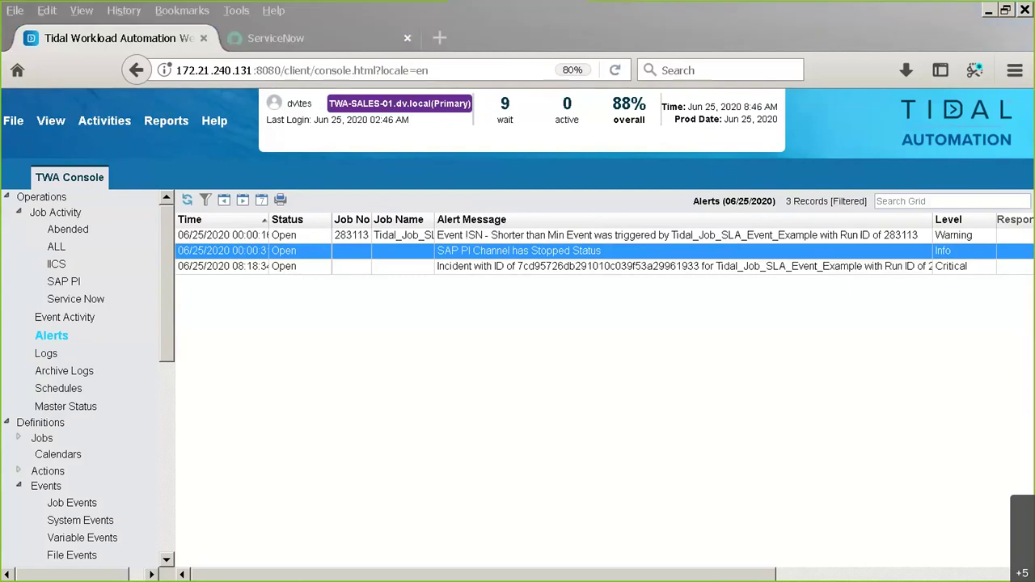
{"action": "key", "text": "alt+Tab"}
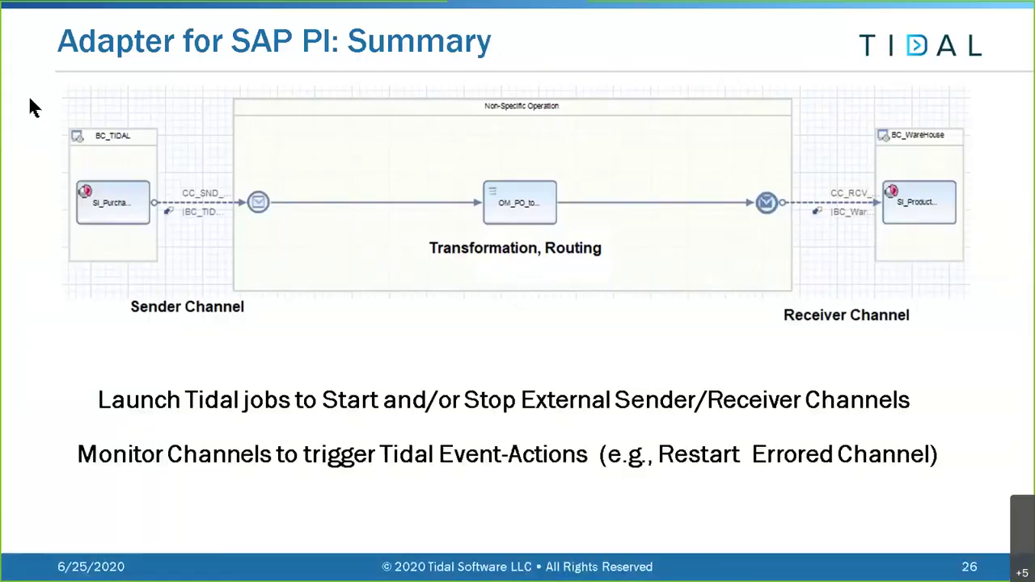